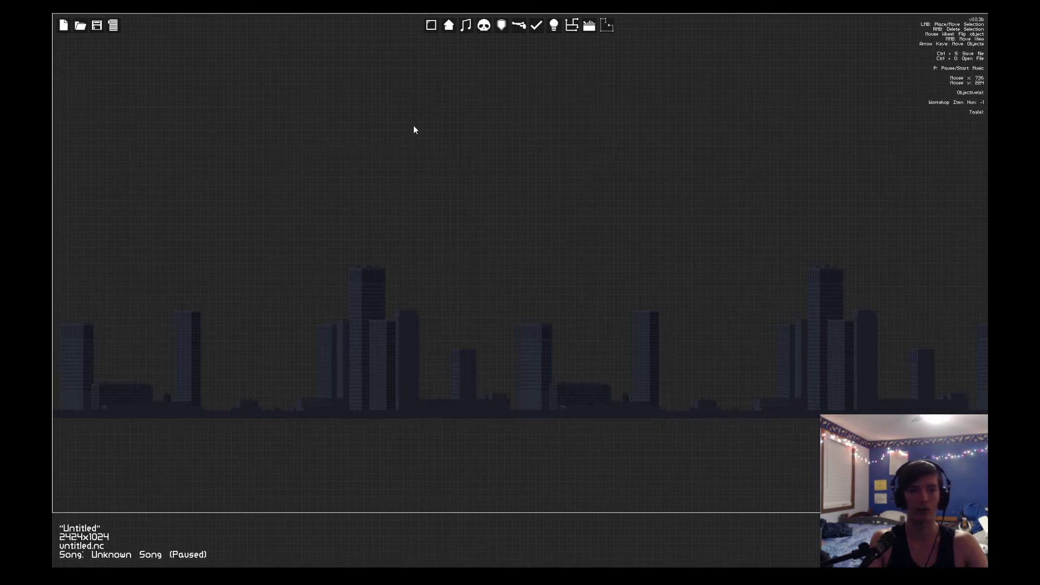
# Open the room settings list showing dimensions, music and background options.
pyautogui.press('Escape')
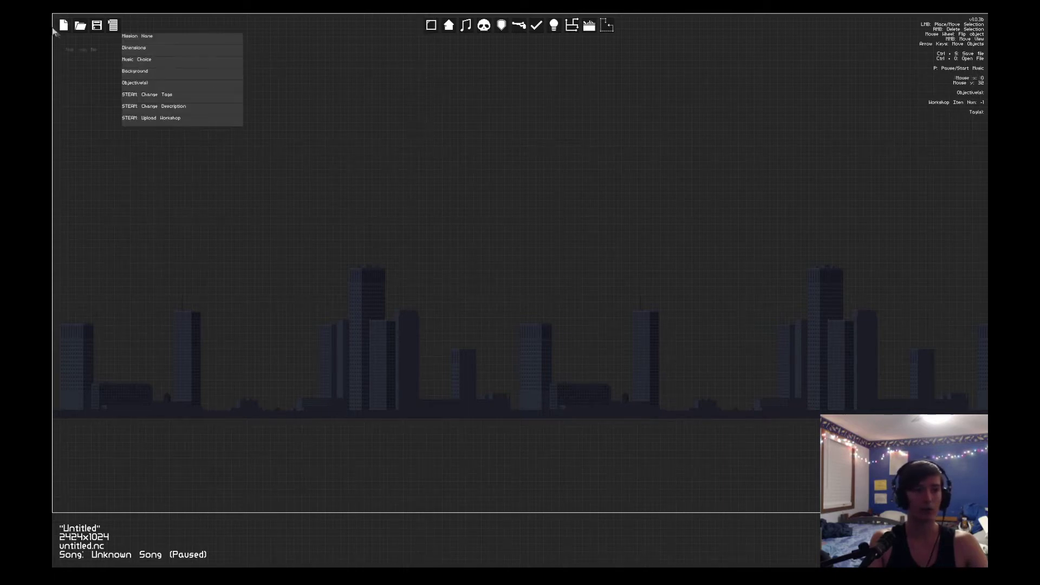
pyautogui.press('Escape')
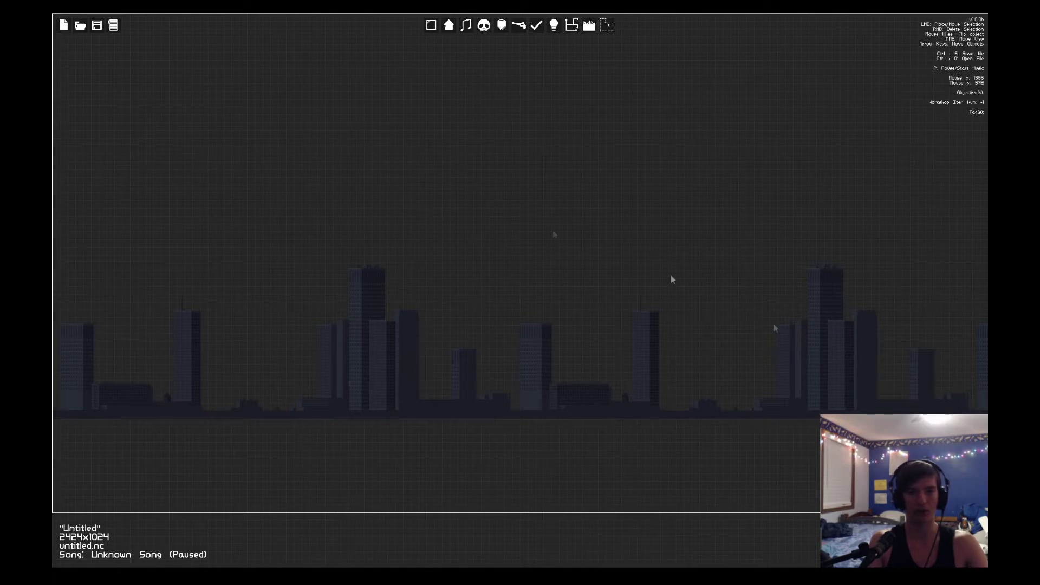
pyautogui.click(113, 25)
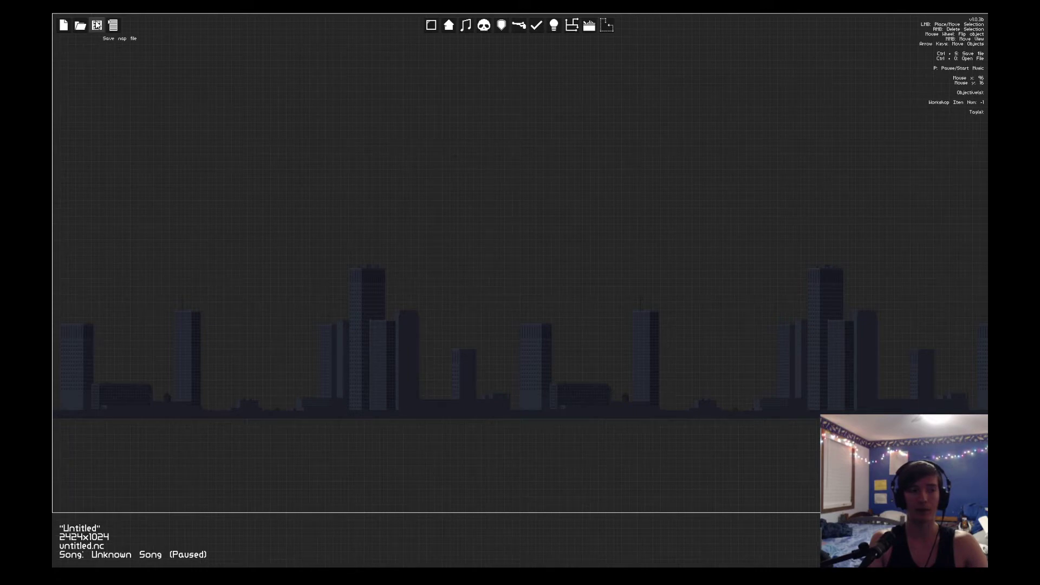
pyautogui.click(113, 26)
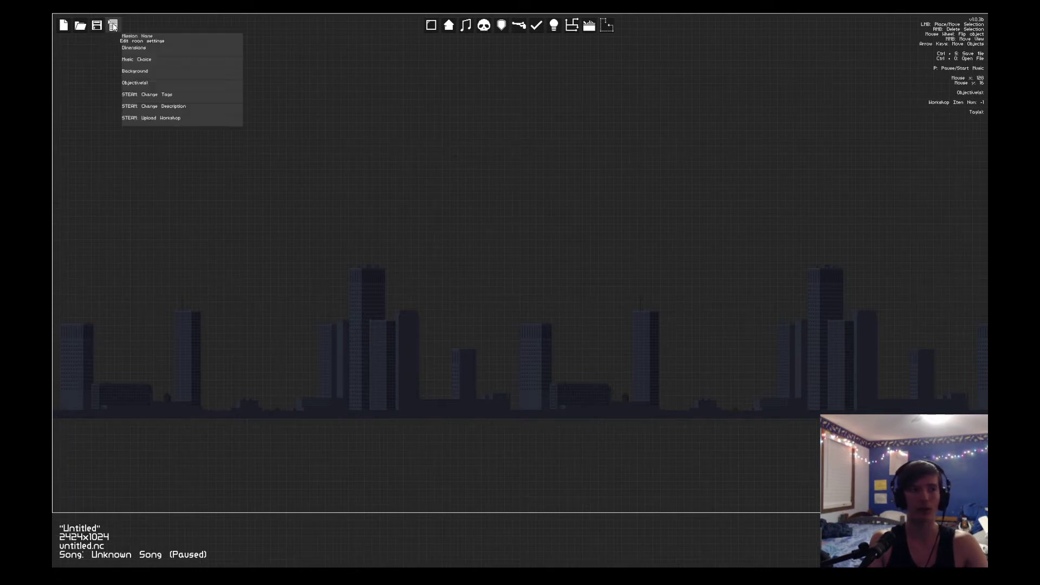
# Set the level background to City, then try the City Again? backdrop.
pyautogui.click(196, 73)
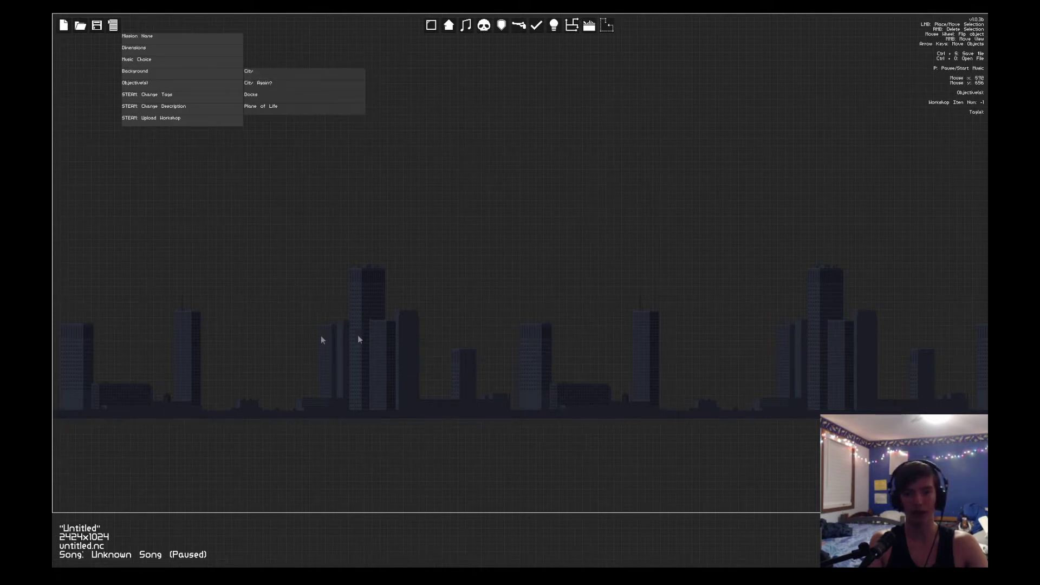
pyautogui.click(319, 73)
pyautogui.click(113, 25)
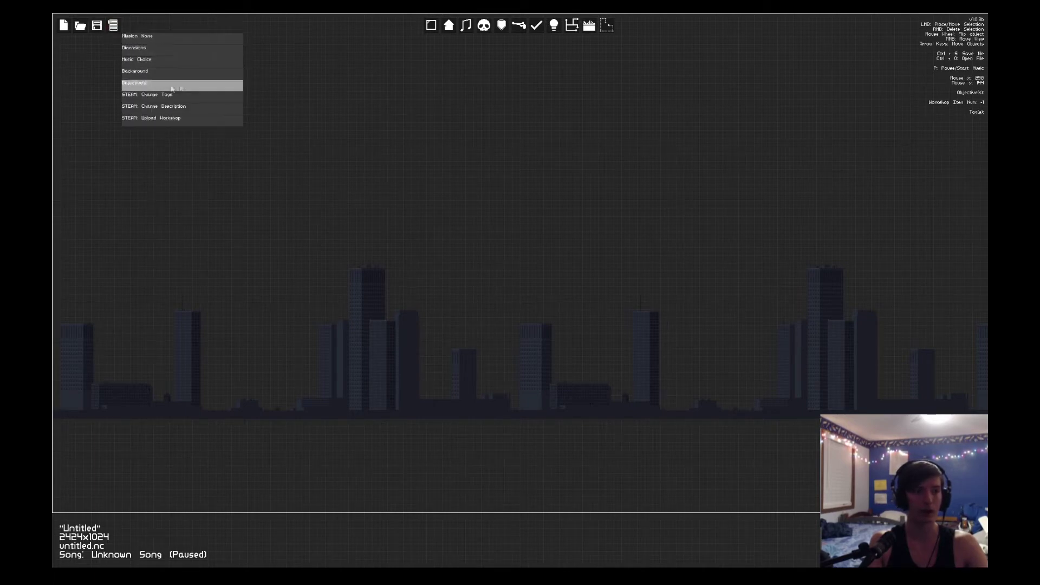
pyautogui.moveTo(201, 73)
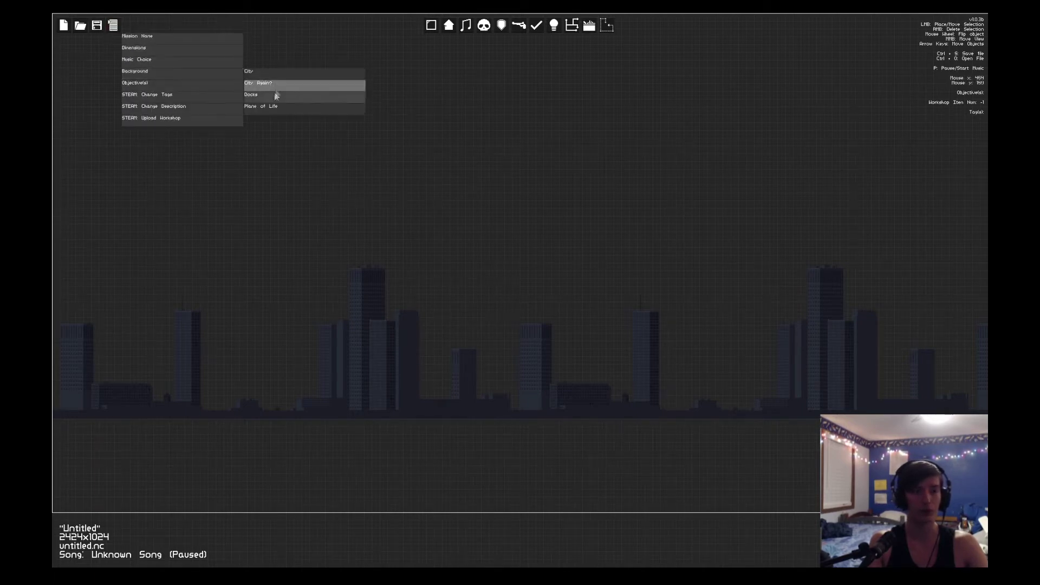
pyautogui.click(276, 86)
# Try the Docks backdrop with cranes, then switch the background back to City.
pyautogui.click(111, 26)
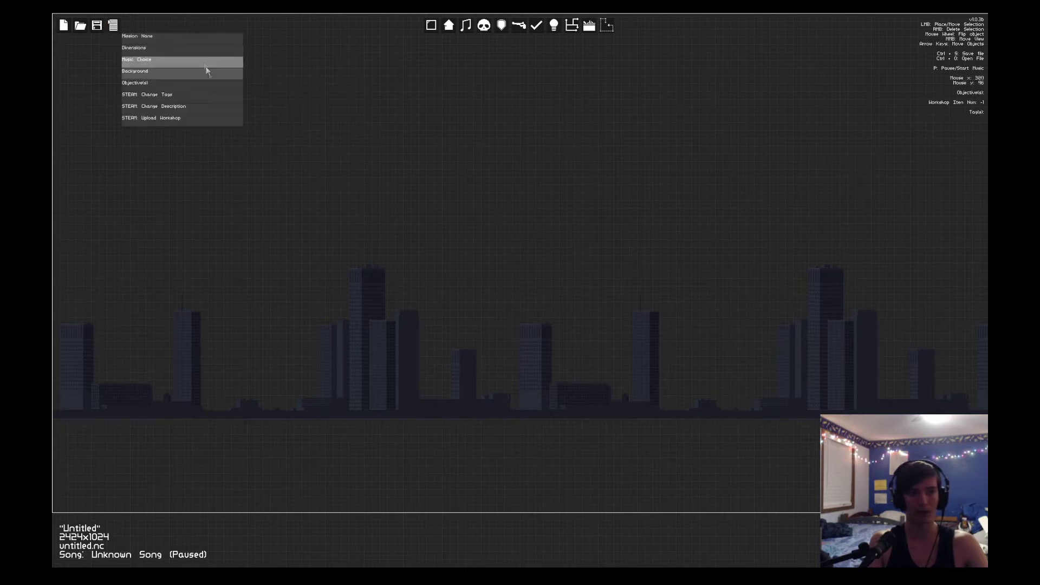
pyautogui.moveTo(197, 73)
pyautogui.click(276, 109)
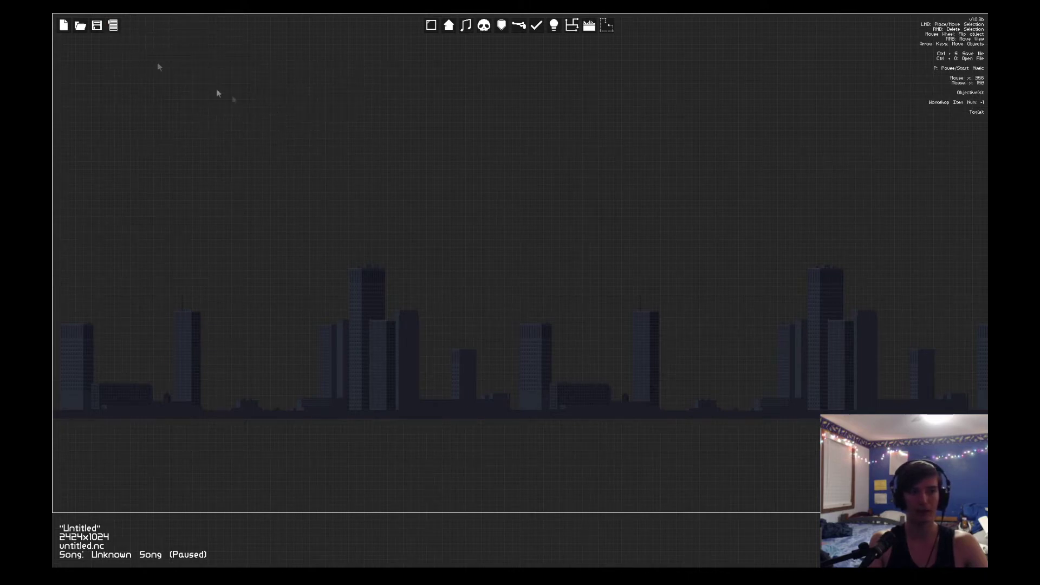
pyautogui.click(113, 25)
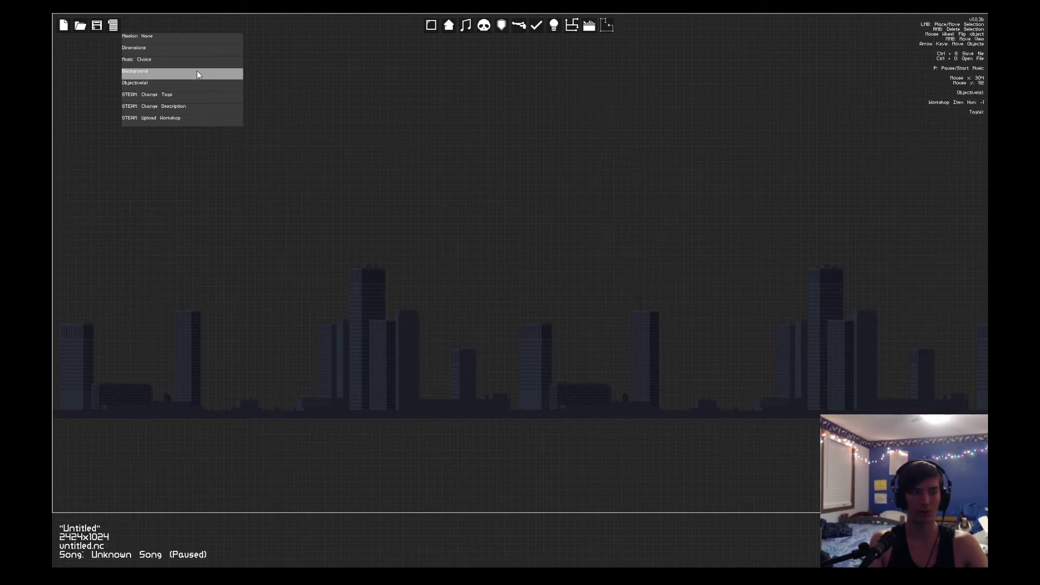
pyautogui.moveTo(197, 72)
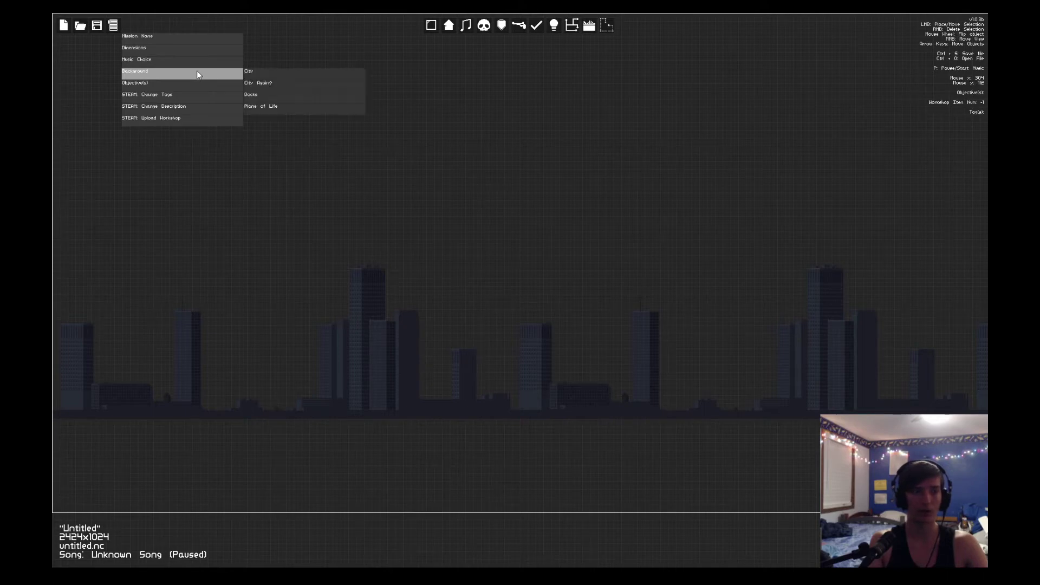
pyautogui.click(265, 96)
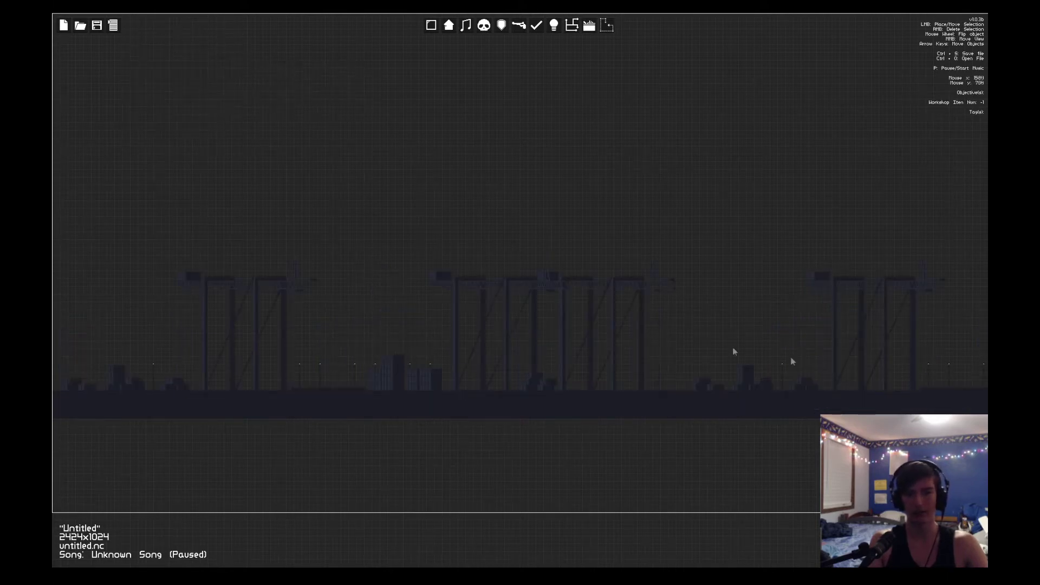
pyautogui.click(113, 25)
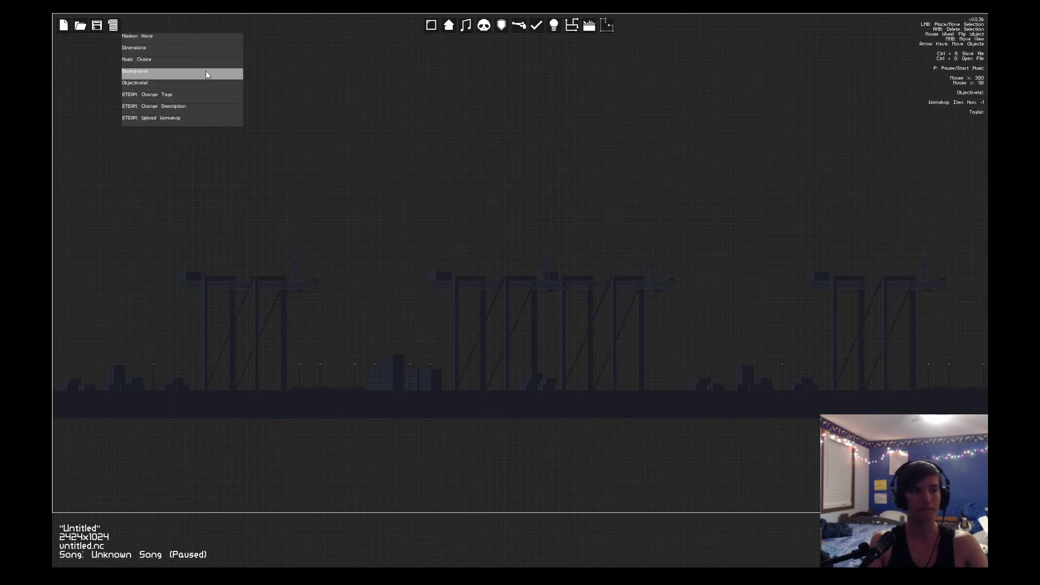
pyautogui.moveTo(212, 84)
pyautogui.click(287, 74)
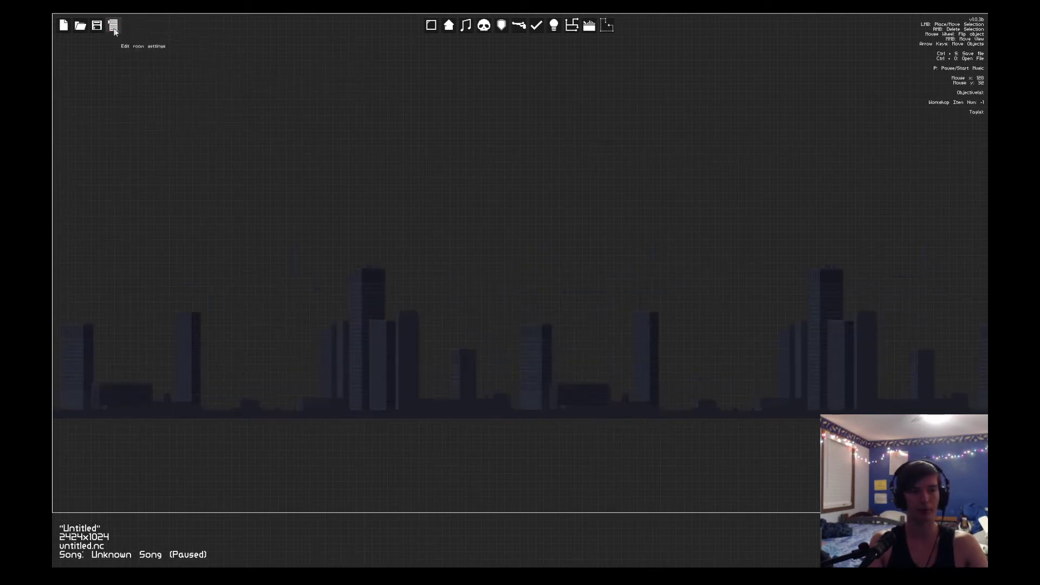
# Change the level width from 2424 to 1600, then to 1800, making it 1800x1024.
pyautogui.click(114, 25)
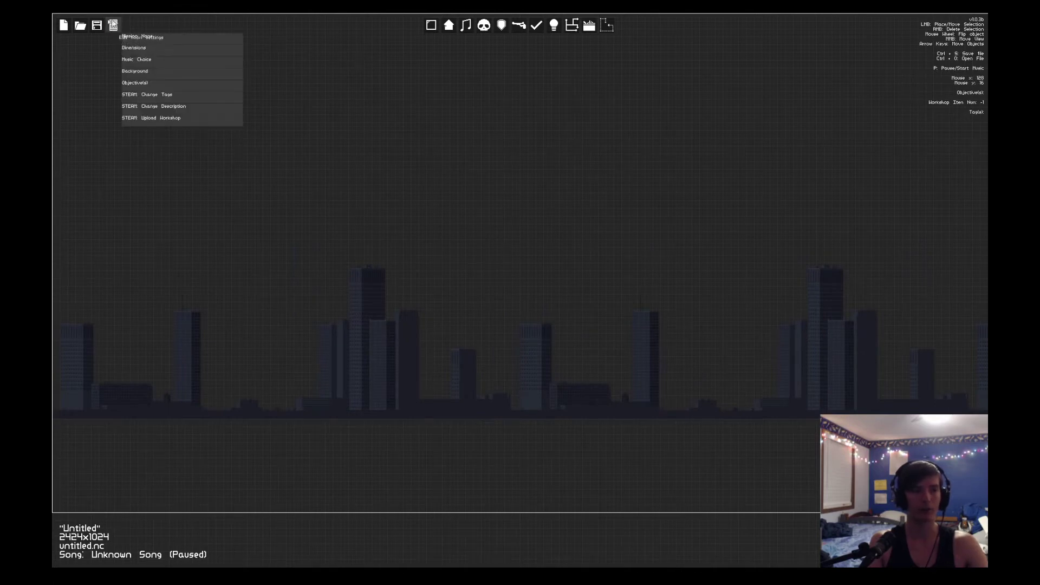
pyautogui.moveTo(234, 52)
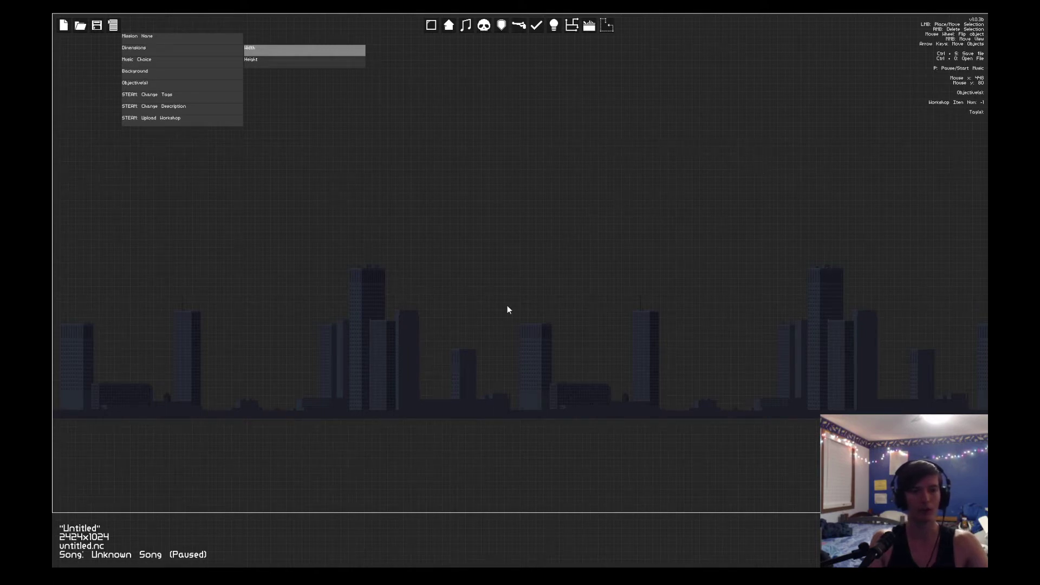
pyautogui.press('Return')
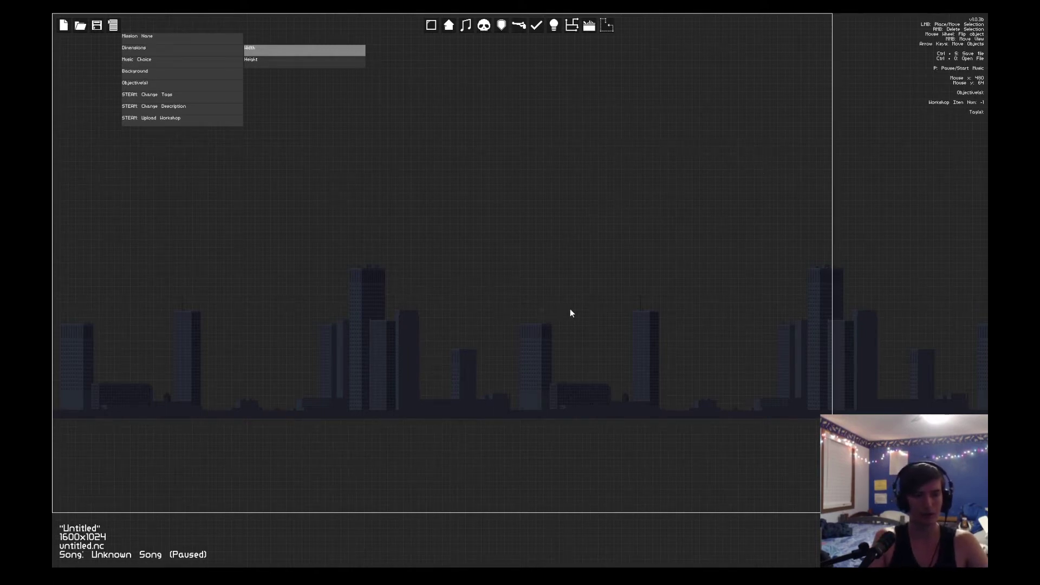
pyautogui.press('Return')
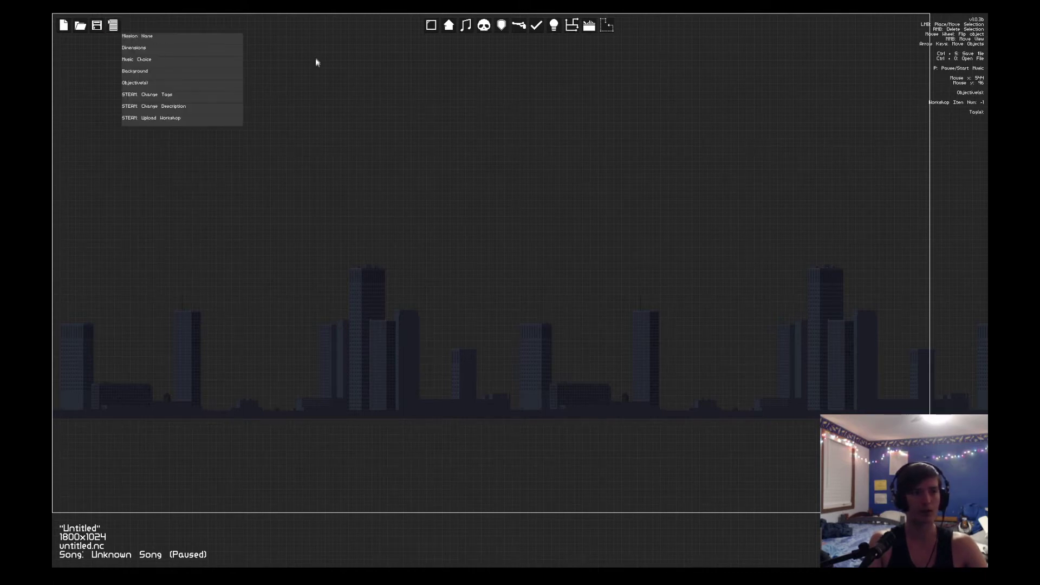
pyautogui.click(431, 29)
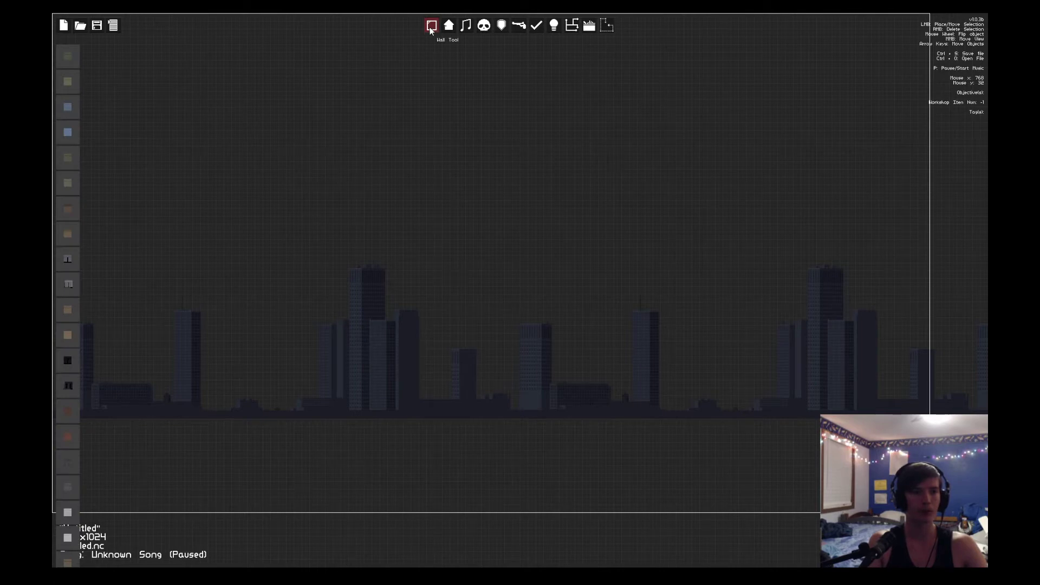
# Draw an Apartment Wallpaper (Green) (Walls) block near the top centre of the level.
pyautogui.click(431, 30)
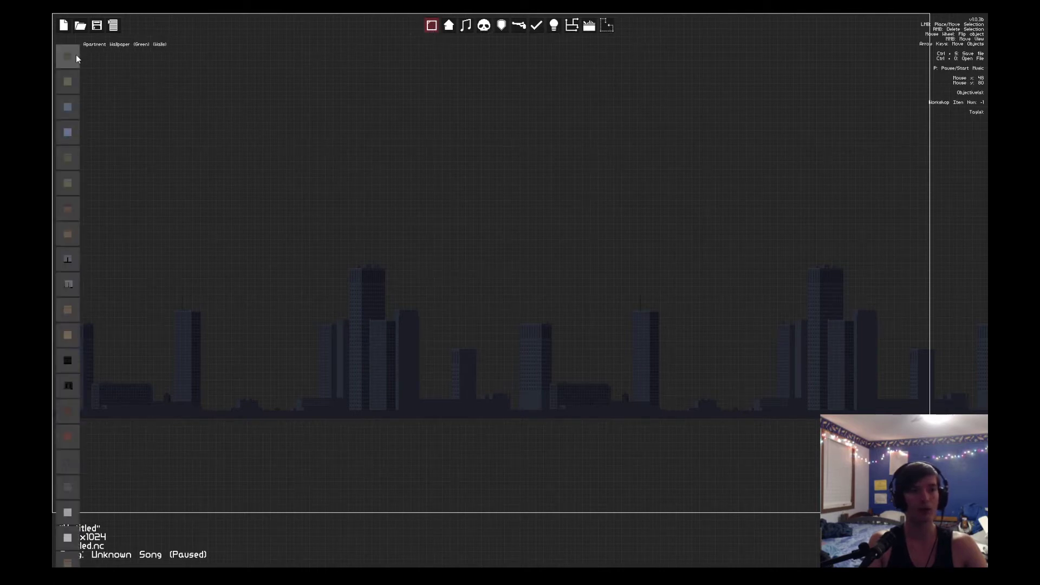
pyautogui.scroll(-5, 75, 81)
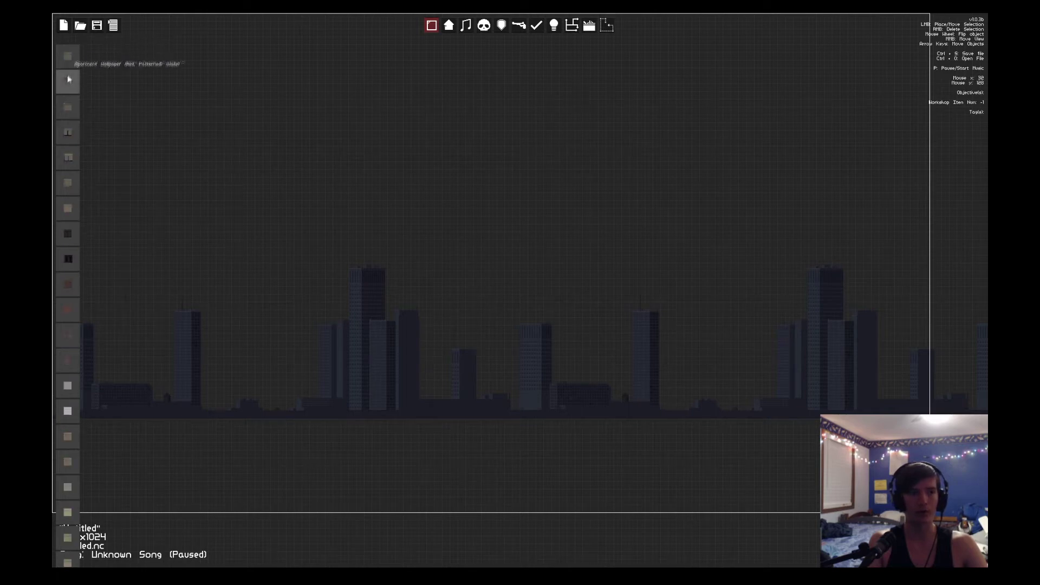
pyautogui.scroll(-4, 80, 283)
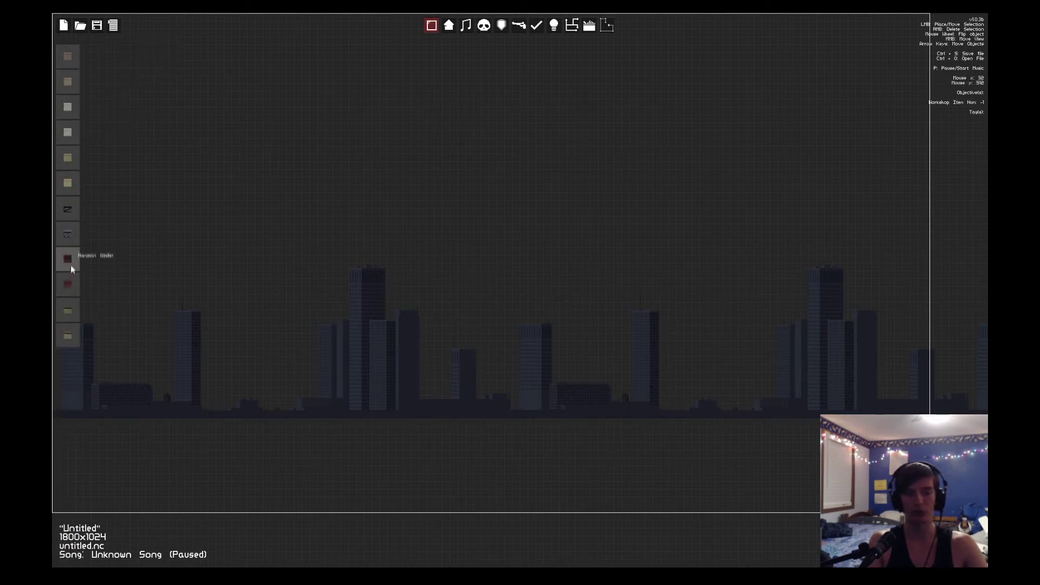
pyautogui.scroll(6, 76, 232)
pyautogui.scroll(2, 75, 209)
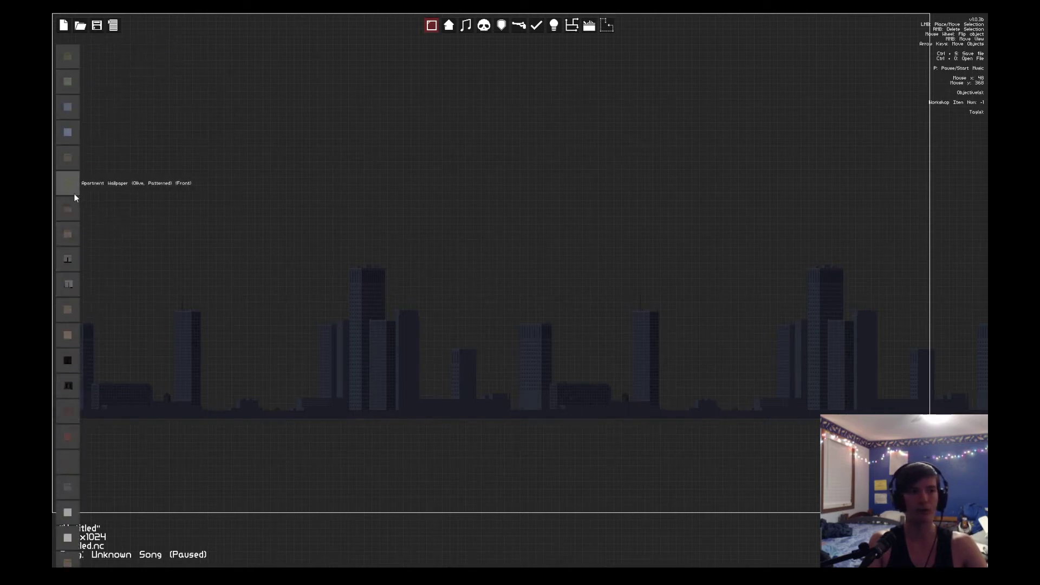
pyautogui.click(71, 56)
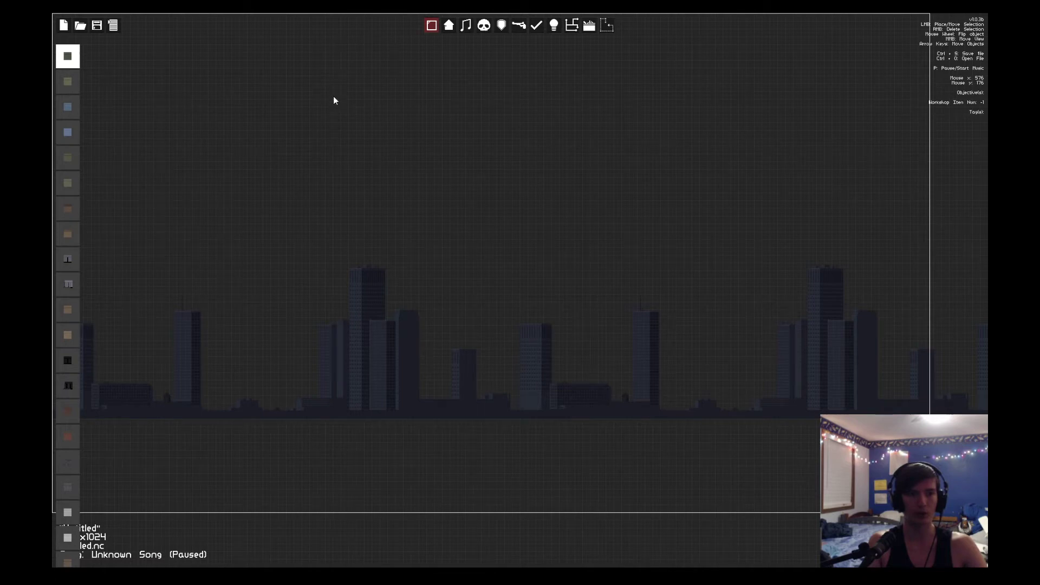
pyautogui.moveTo(334, 100); pyautogui.dragTo(554, 229)
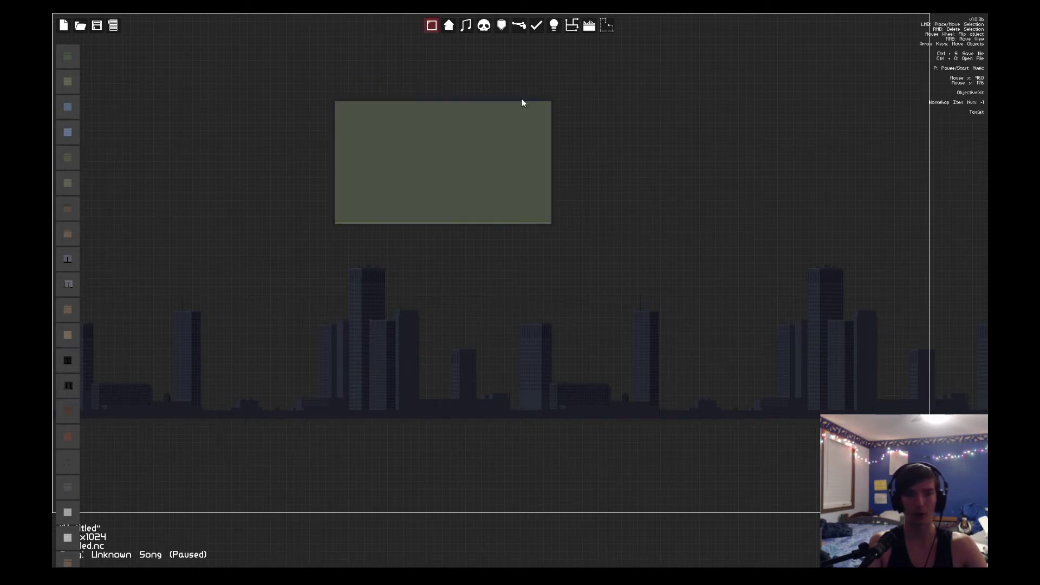
pyautogui.click(544, 102)
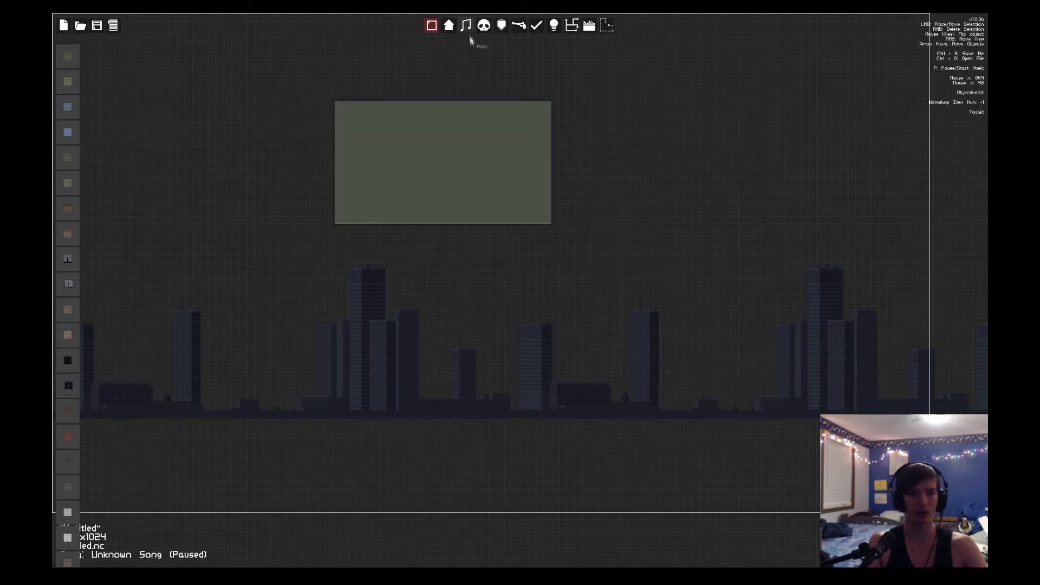
# Draw an Apartment Wallpaper (Green) (Front) block just left of the first wall block.
pyautogui.click(72, 85)
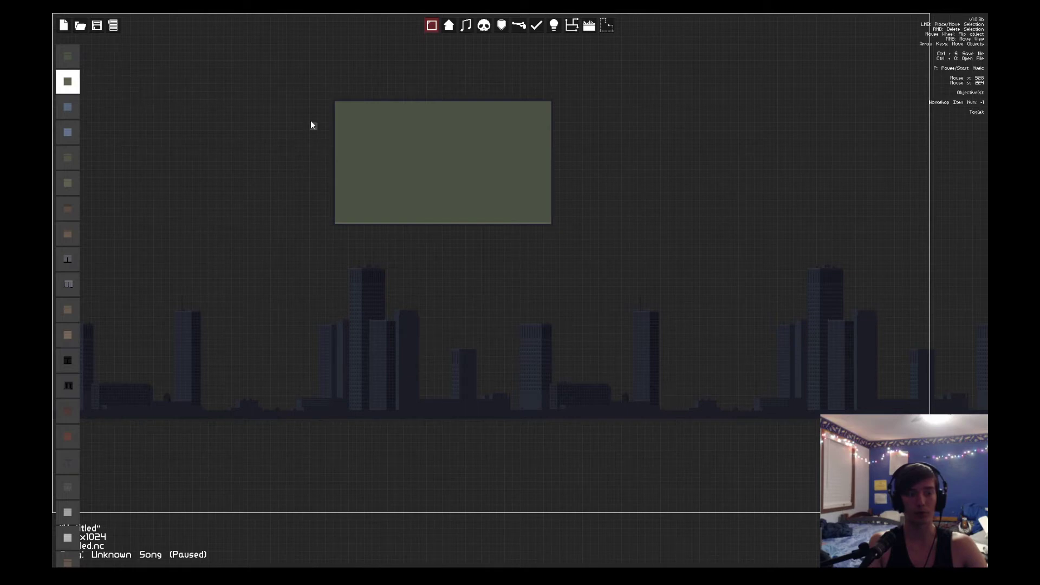
pyautogui.moveTo(176, 106); pyautogui.dragTo(317, 253)
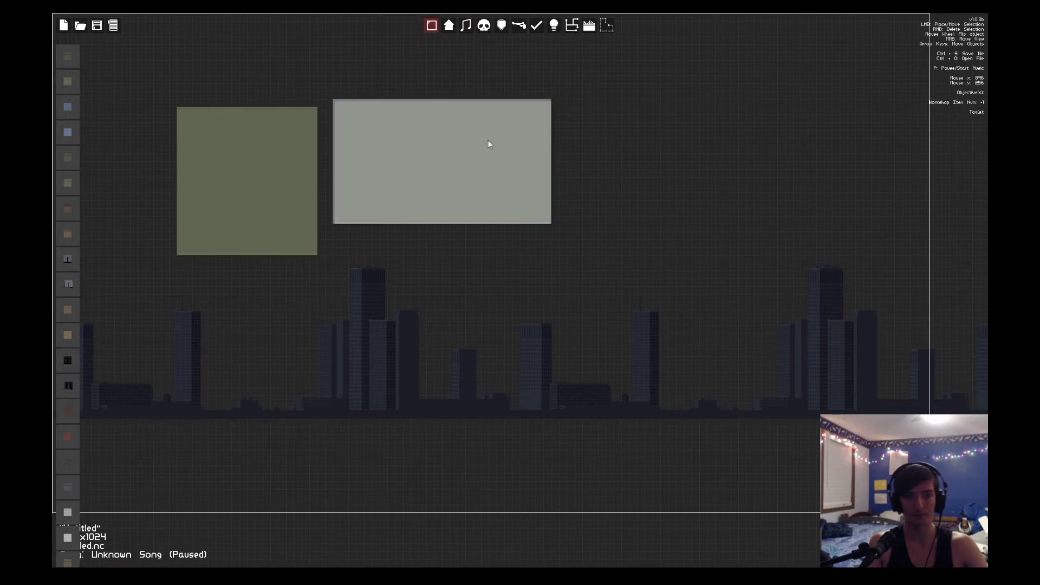
# Delete the right-hand wall block and the bottom and left edges of its leftover outline.
pyautogui.rightClick(503, 158)
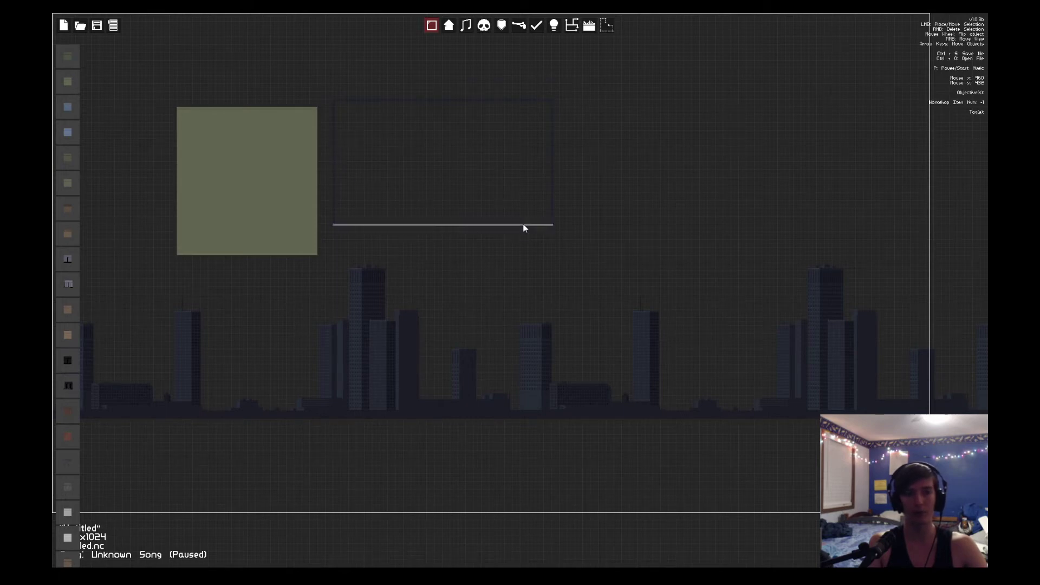
pyautogui.rightClick(553, 161)
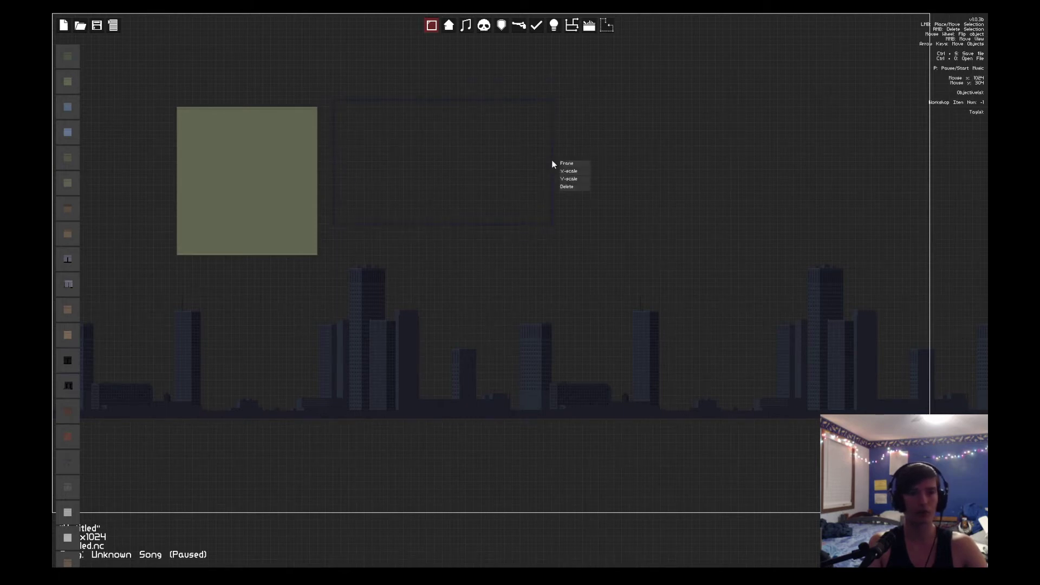
pyautogui.rightClick(515, 226)
pyautogui.click(536, 251)
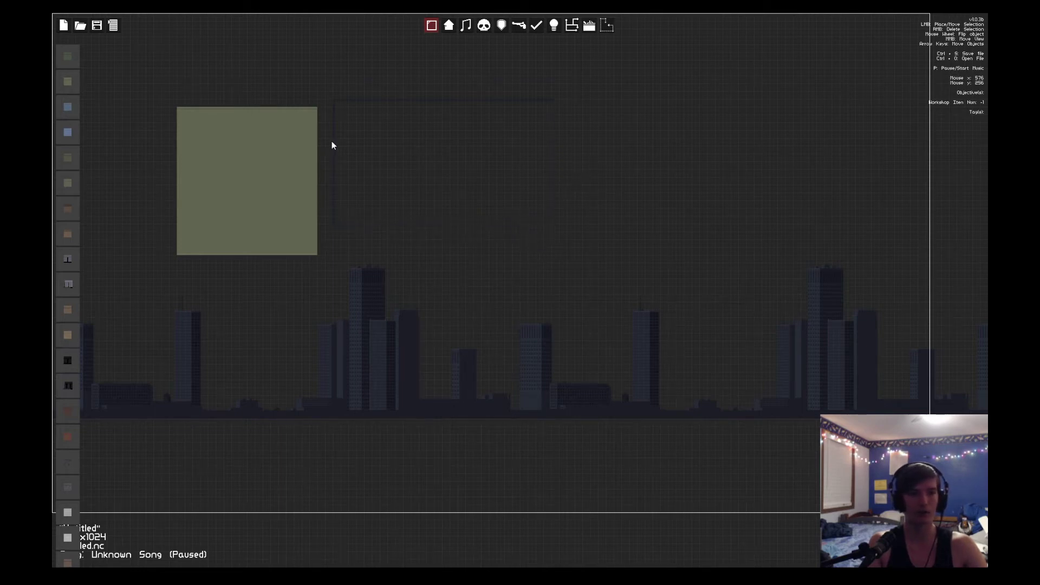
pyautogui.rightClick(333, 143)
pyautogui.click(357, 168)
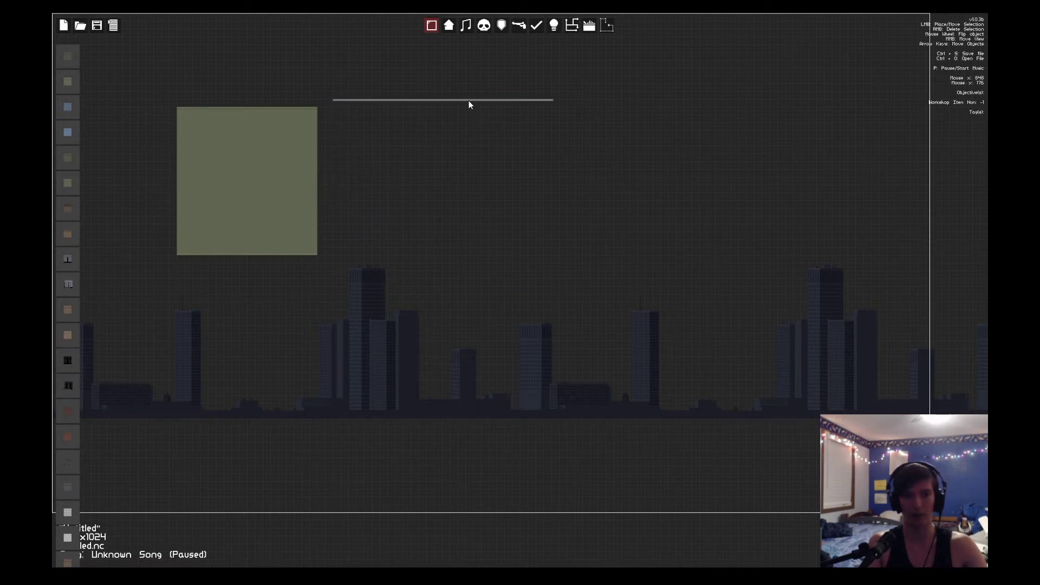
pyautogui.rightClick(470, 102)
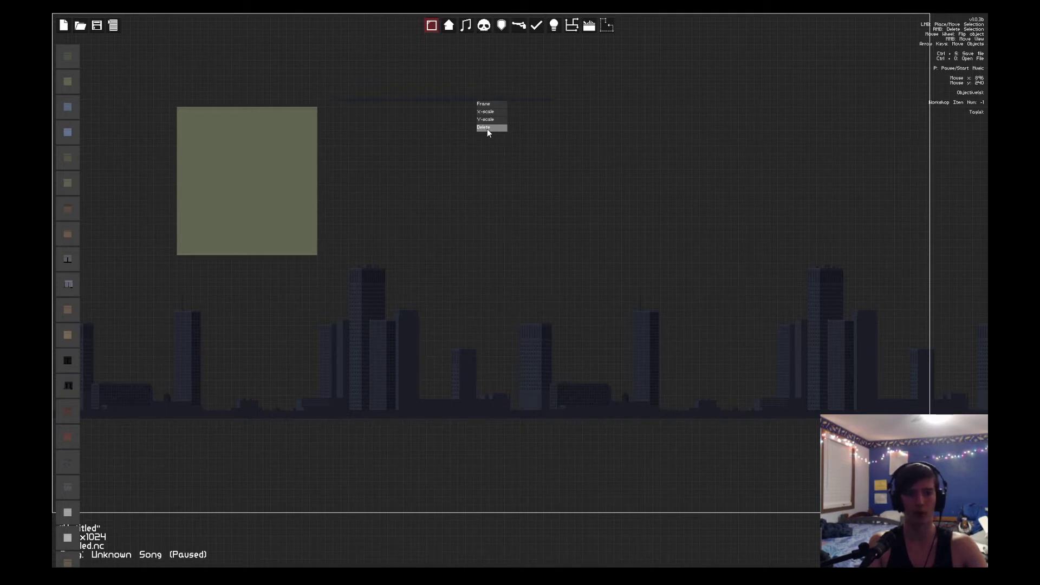
# Delete the small green wallpaper square from the level.
pyautogui.rightClick(251, 136)
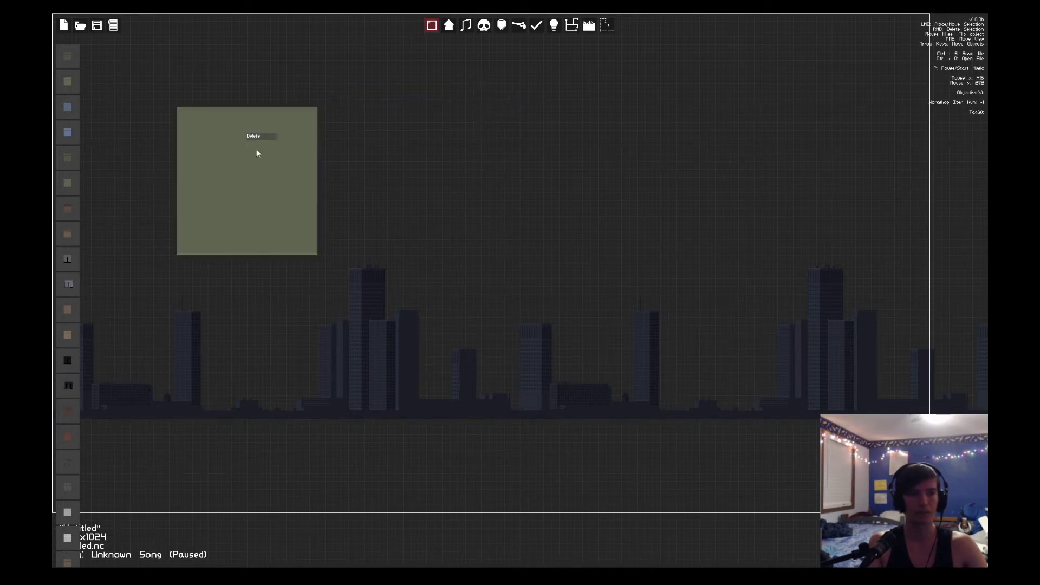
pyautogui.click(257, 143)
pyautogui.click(68, 56)
# Draw a wide green wallpaper area near the top with a lighter wallpaper block in its middle.
pyautogui.moveTo(319, 93); pyautogui.dragTo(653, 247)
pyautogui.click(68, 82)
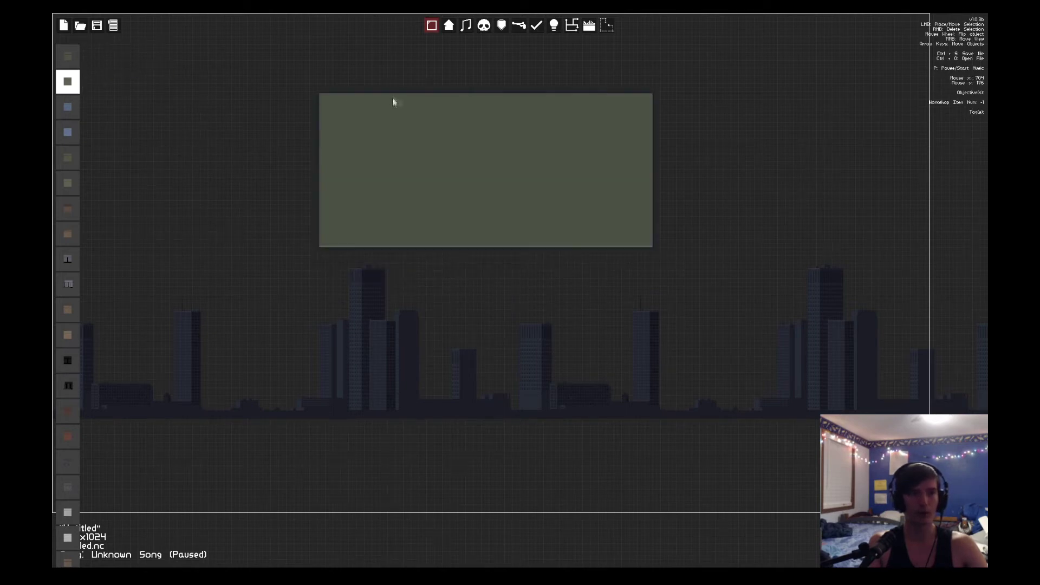
pyautogui.click(418, 110)
pyautogui.moveTo(412, 96); pyautogui.dragTo(553, 246)
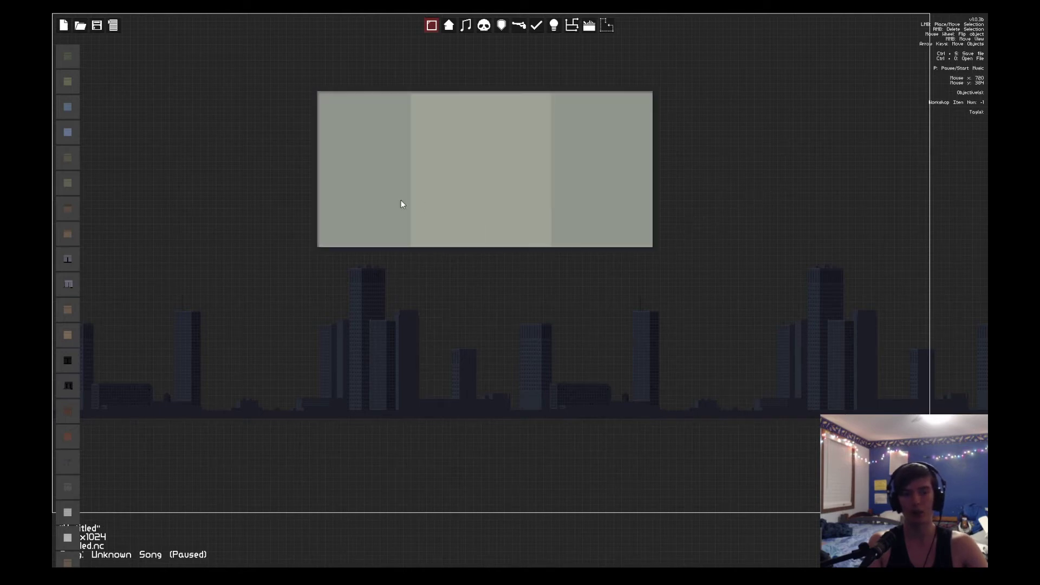
# Delete the outer green and middle lighter wallpaper blocks, leaving the empty frame.
pyautogui.rightClick(349, 190)
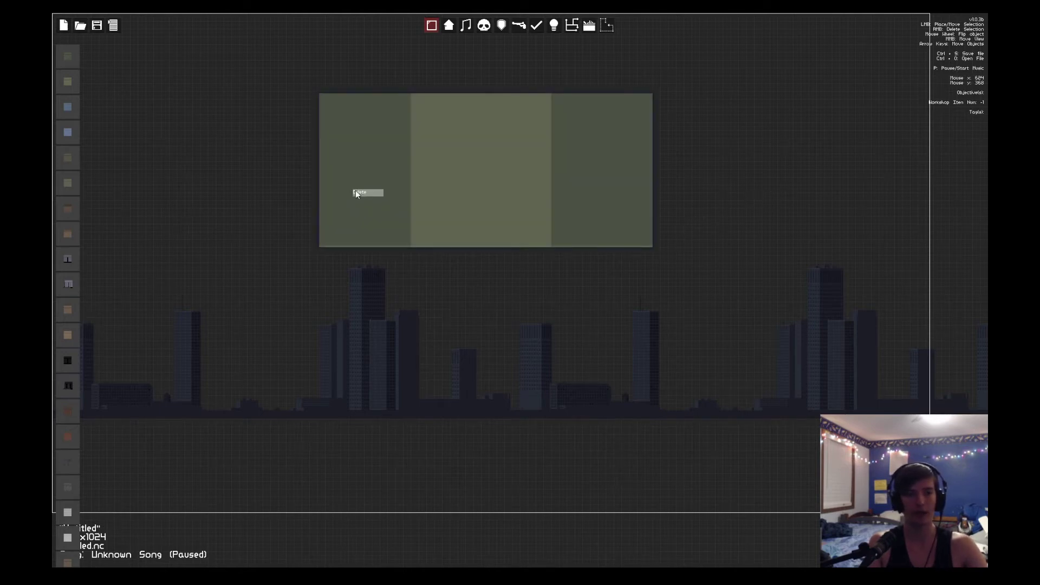
pyautogui.click(357, 192)
pyautogui.rightClick(476, 178)
pyautogui.click(486, 177)
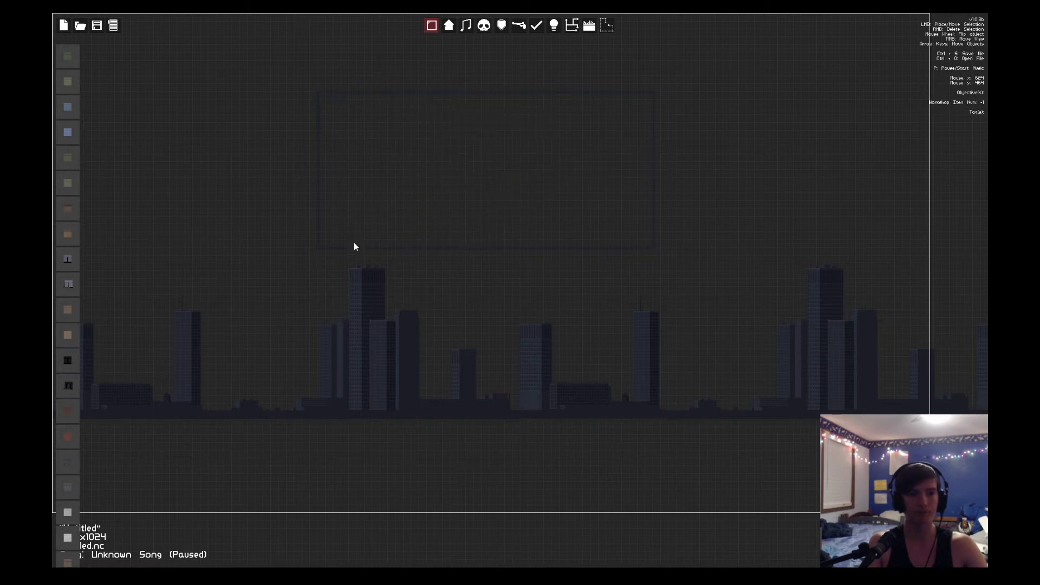
pyautogui.rightClick(353, 247)
# Delete the leftover empty frame outline above the skyline.
pyautogui.scroll(-5, 65, 125)
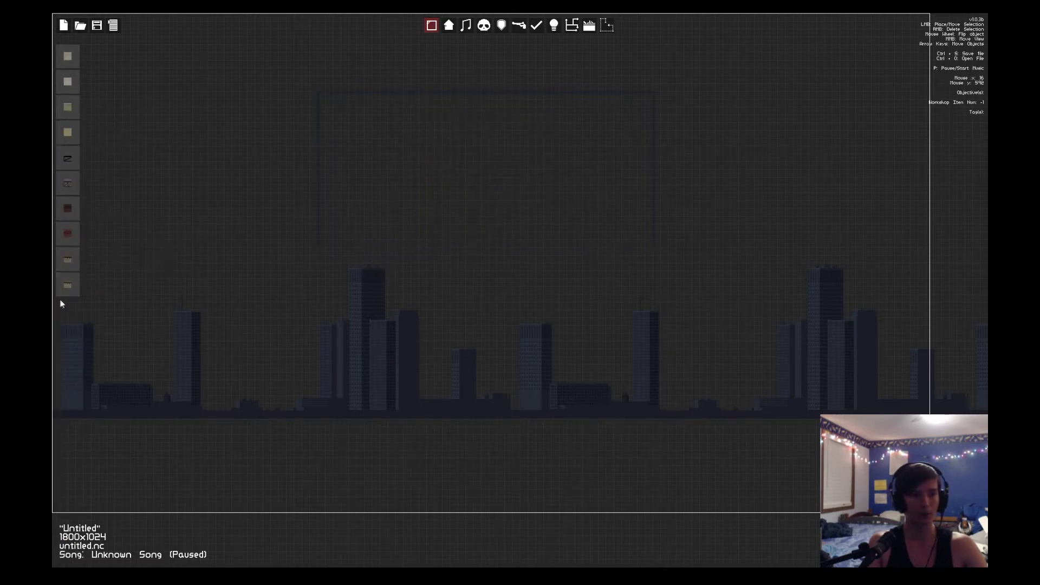
pyautogui.scroll(-2, 65, 265)
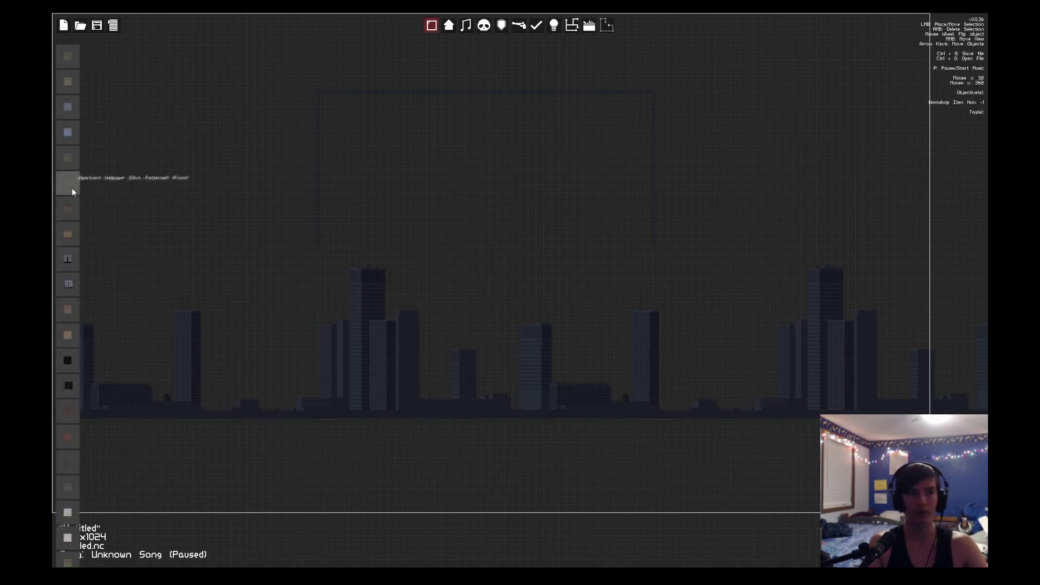
pyautogui.rightClick(319, 162)
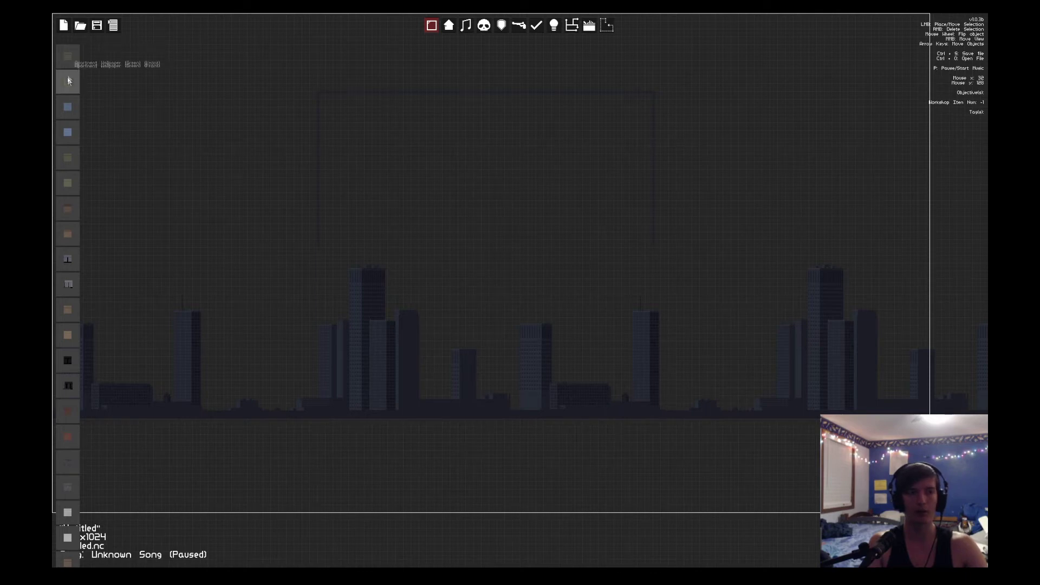
pyautogui.rightClick(317, 115)
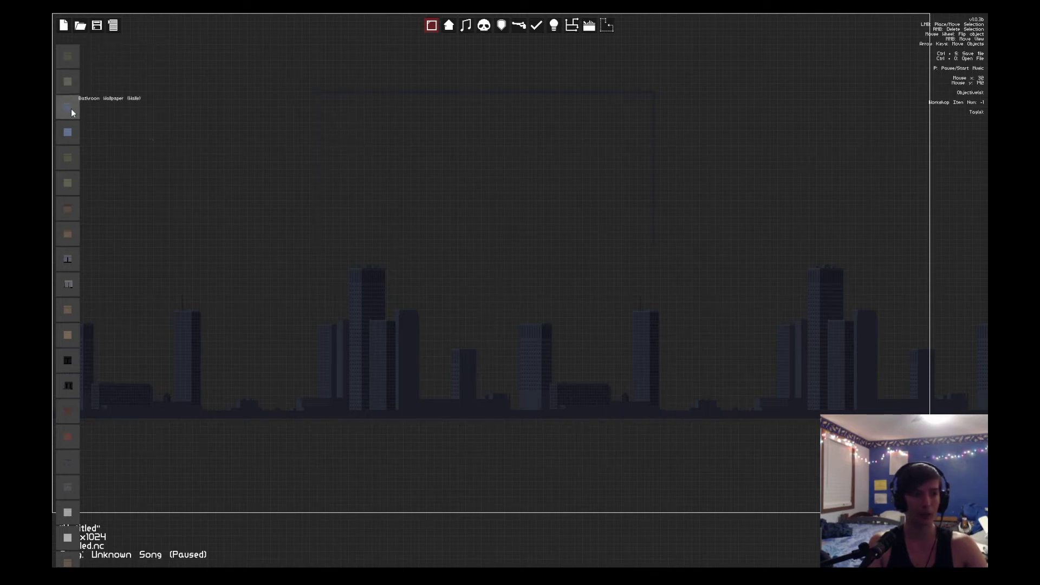
pyautogui.rightClick(362, 94)
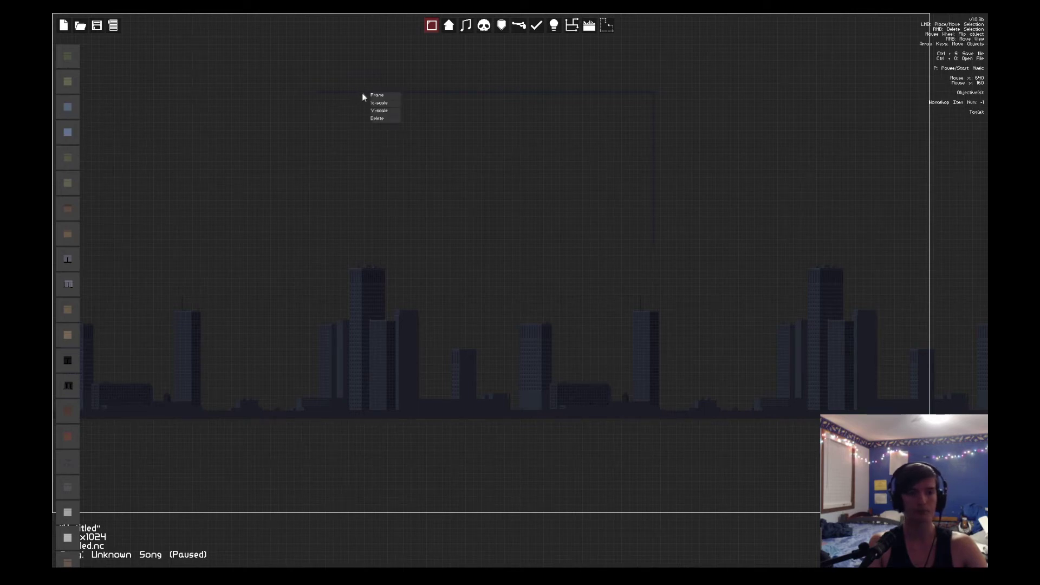
pyautogui.rightClick(654, 120)
pyautogui.click(668, 144)
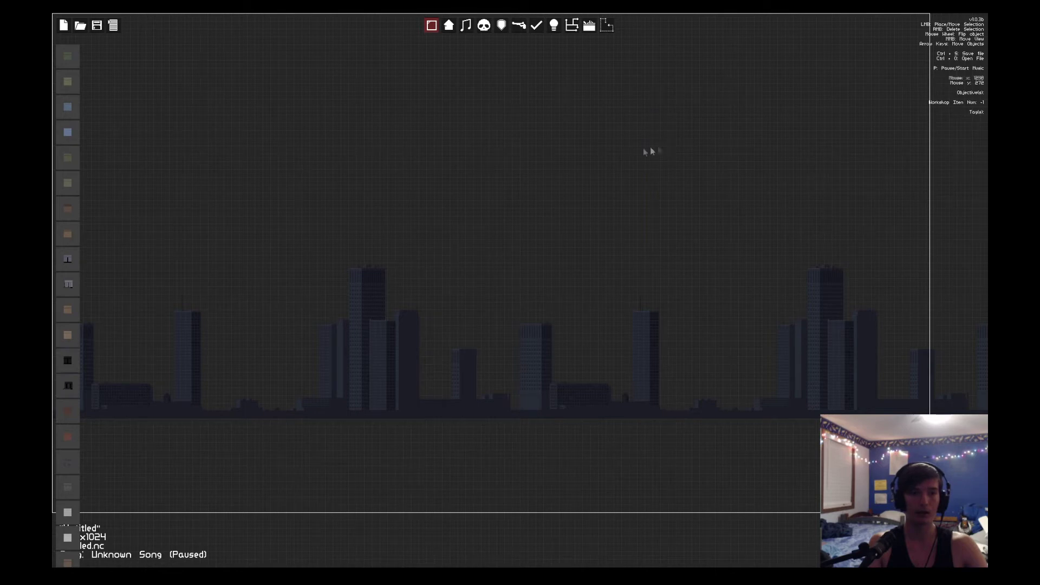
# Browse the House pieces from Street 1 through doors and elevator parts, and select Street 1.
pyautogui.click(450, 27)
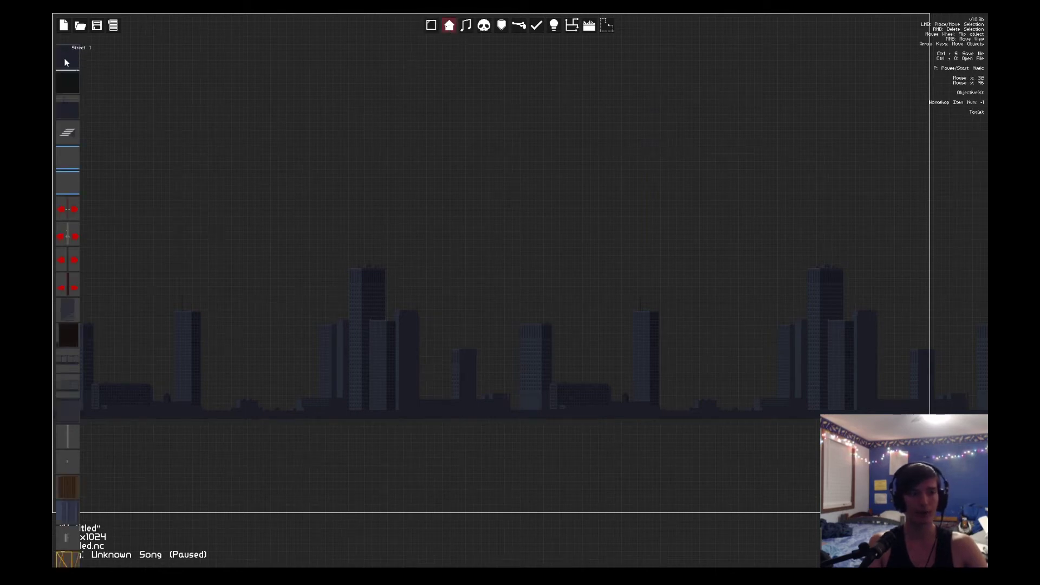
pyautogui.scroll(-10, 70, 194)
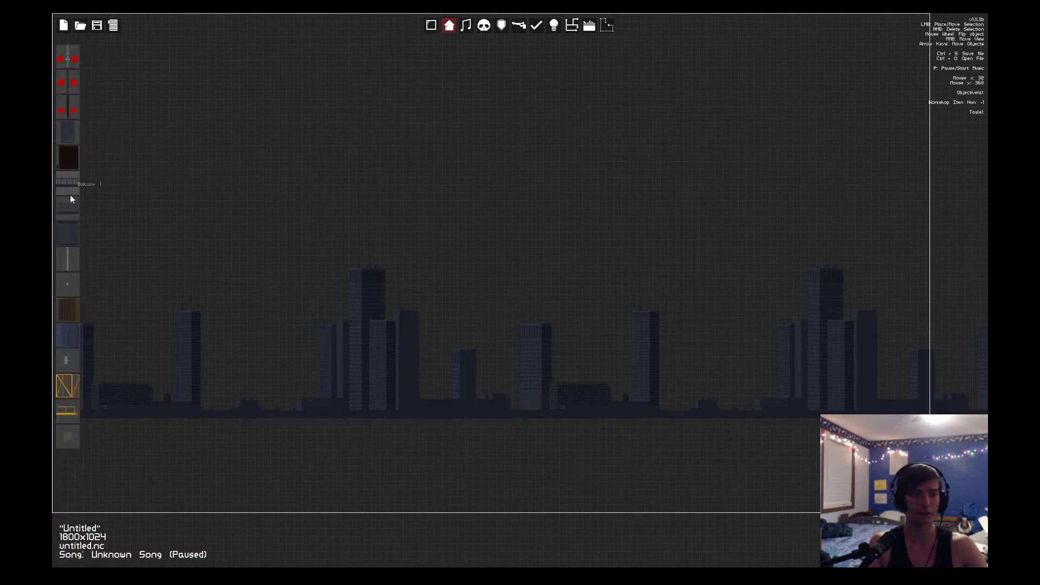
pyautogui.scroll(10, 67, 202)
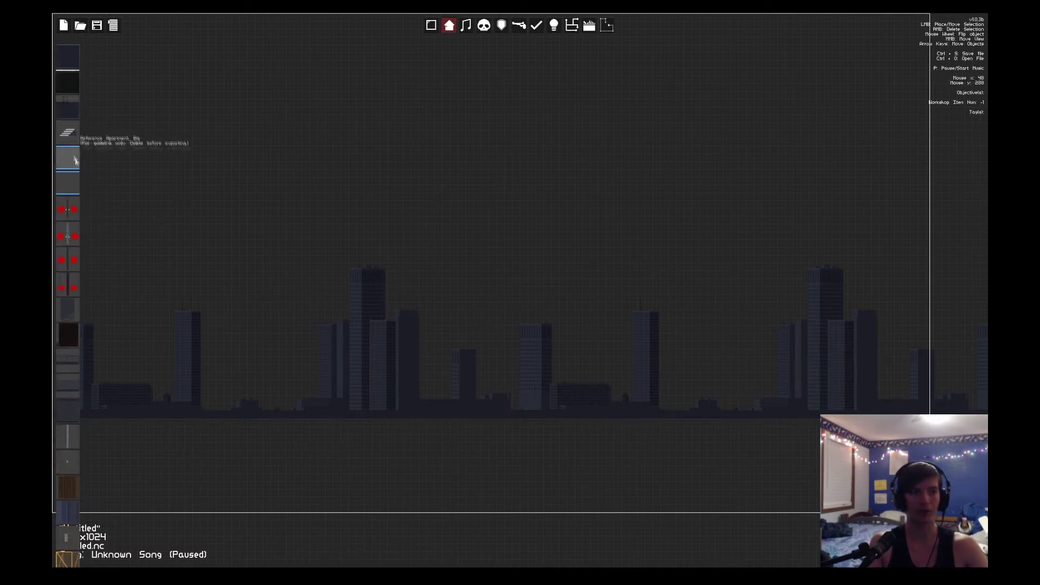
pyautogui.scroll(-4, 76, 157)
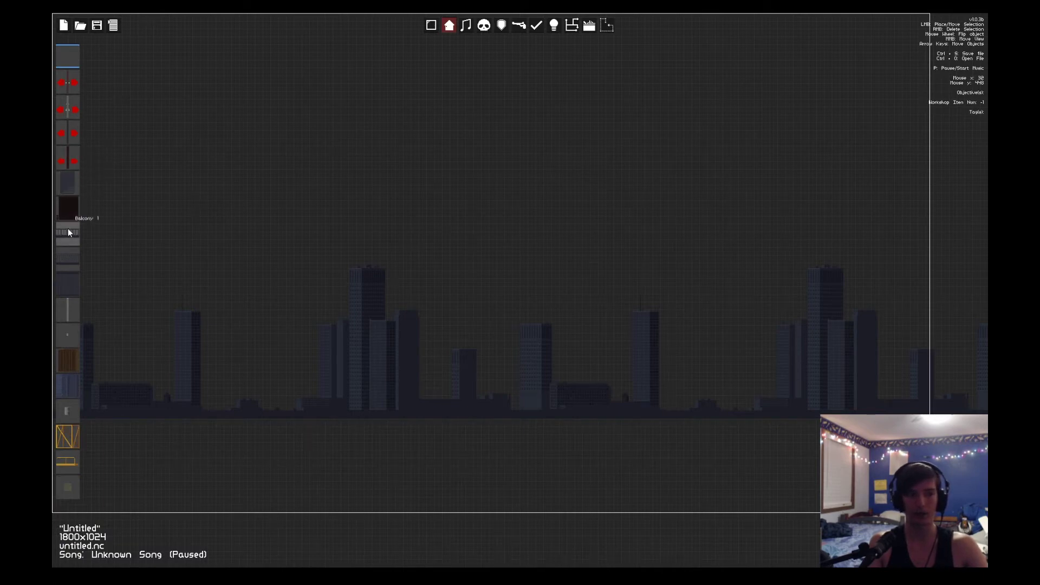
pyautogui.scroll(-1, 71, 315)
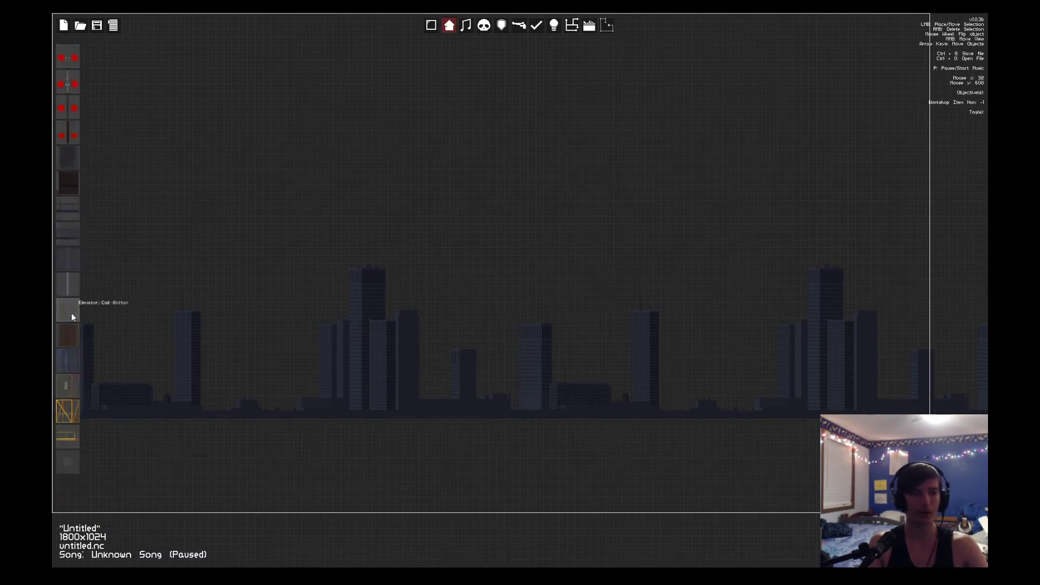
pyautogui.scroll(-1, 71, 316)
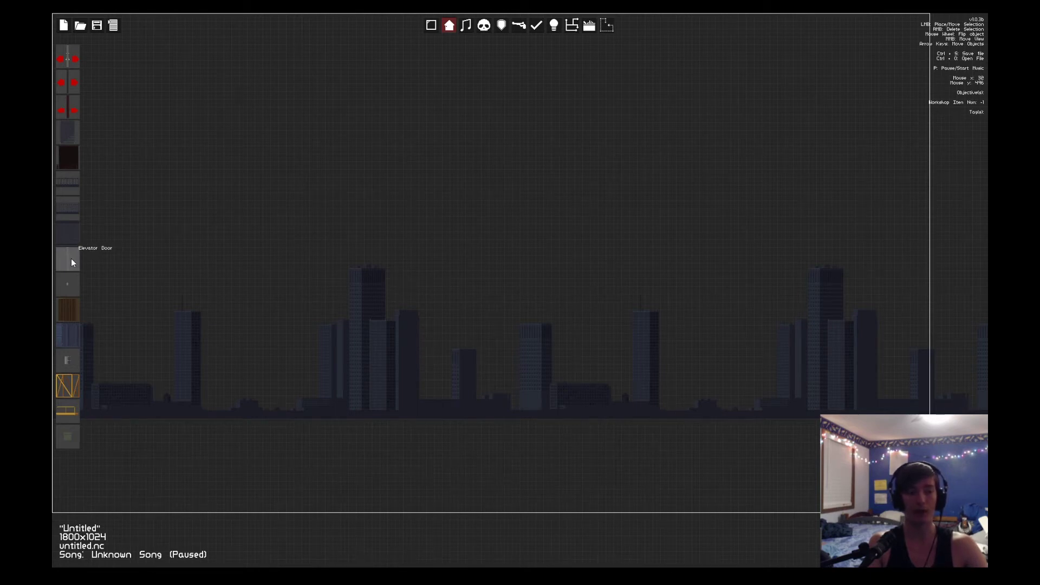
pyautogui.scroll(6, 69, 259)
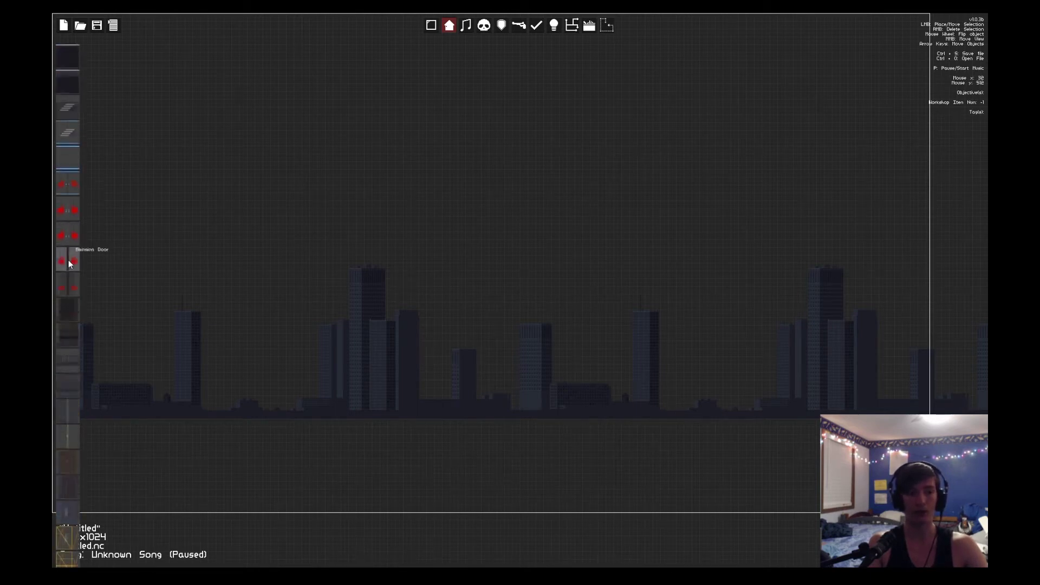
pyautogui.click(69, 59)
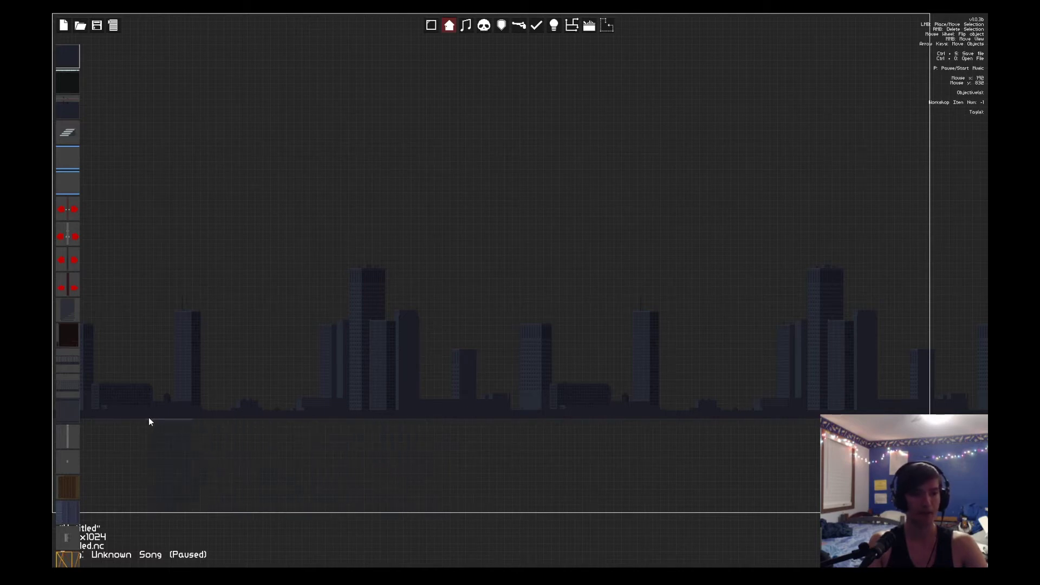
# Place four Street 1 blocks along the ground line below the skyline.
pyautogui.click(225, 417)
pyautogui.click(273, 421)
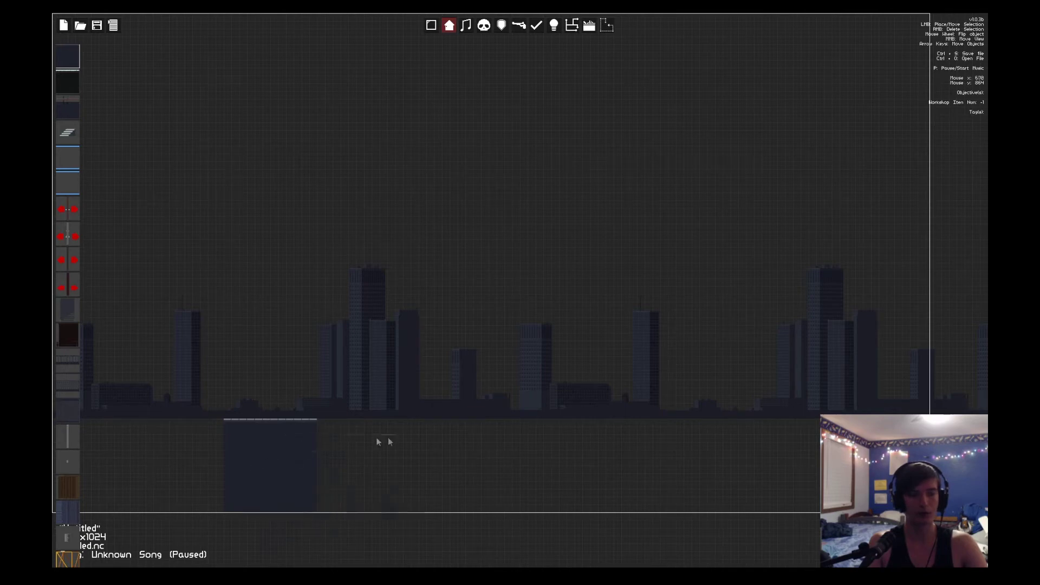
pyautogui.click(322, 419)
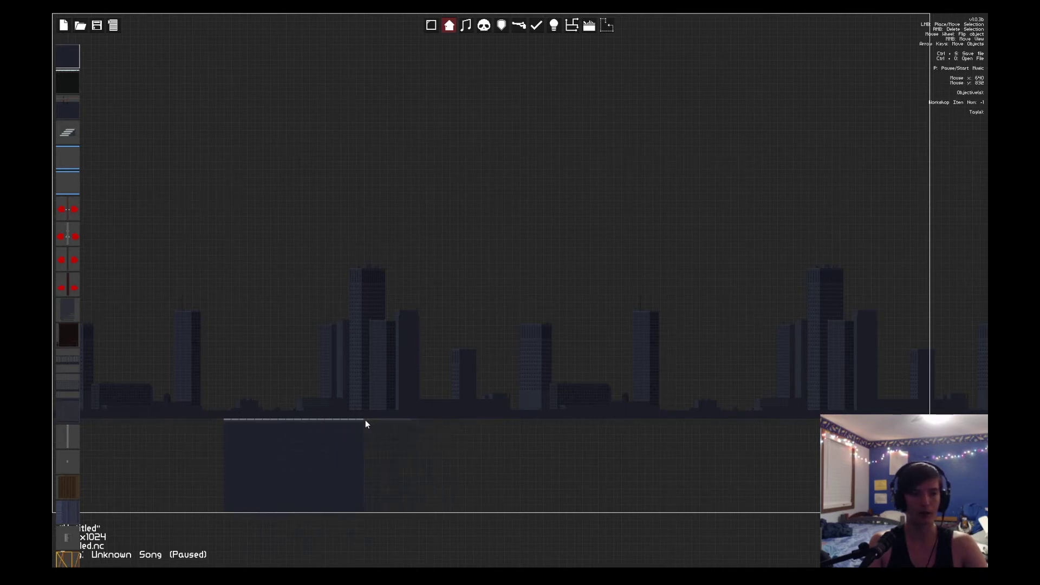
pyautogui.click(412, 420)
# Move the street pieces left so the street starts at the level's left edge.
pyautogui.click(67, 57)
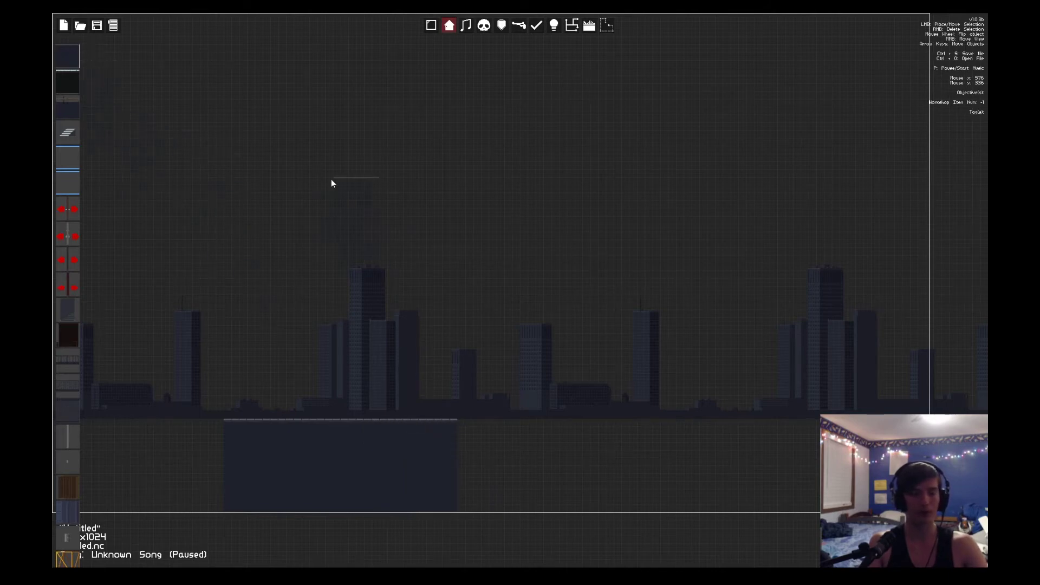
pyautogui.click(449, 24)
pyautogui.moveTo(225, 463); pyautogui.dragTo(55, 421)
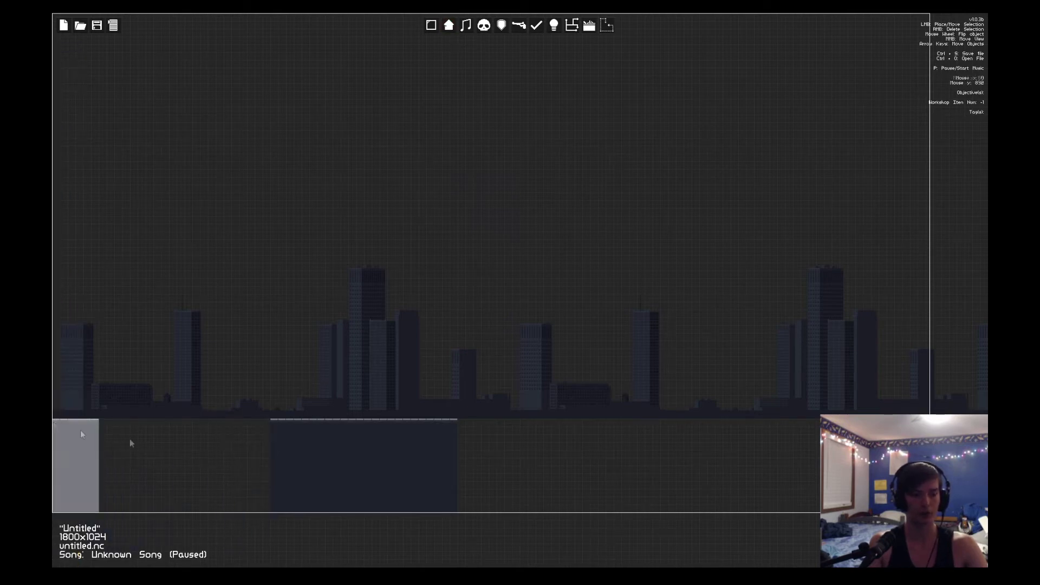
pyautogui.moveTo(274, 437); pyautogui.dragTo(99, 422)
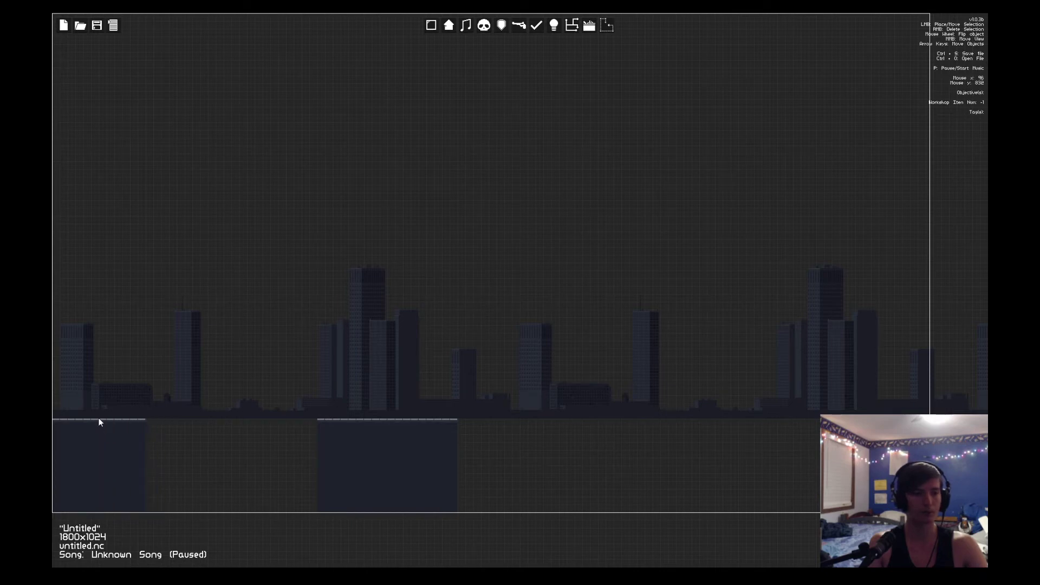
pyautogui.moveTo(382, 453); pyautogui.dragTo(147, 420)
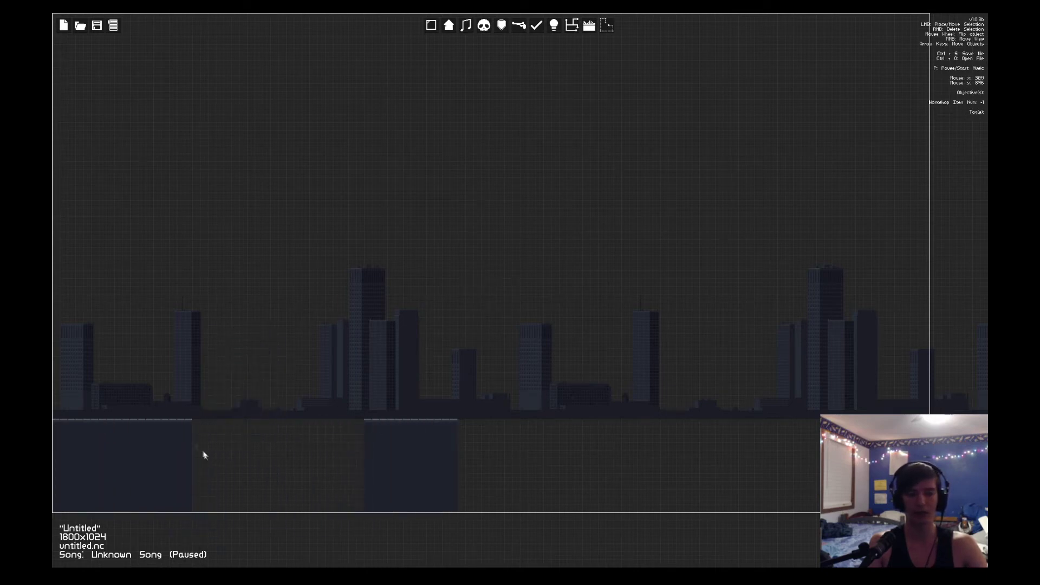
pyautogui.click(173, 436)
# Lift the street floor block above the skyline and flip it so it extends right of its origin.
pyautogui.moveTo(173, 436); pyautogui.dragTo(401, 199)
pyautogui.rightClick(439, 247)
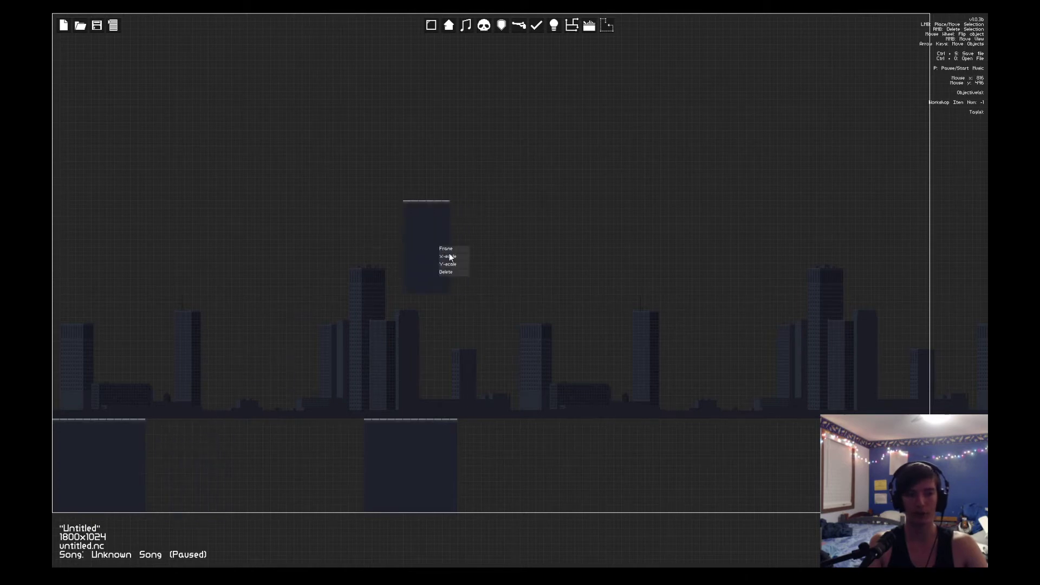
pyautogui.click(450, 255)
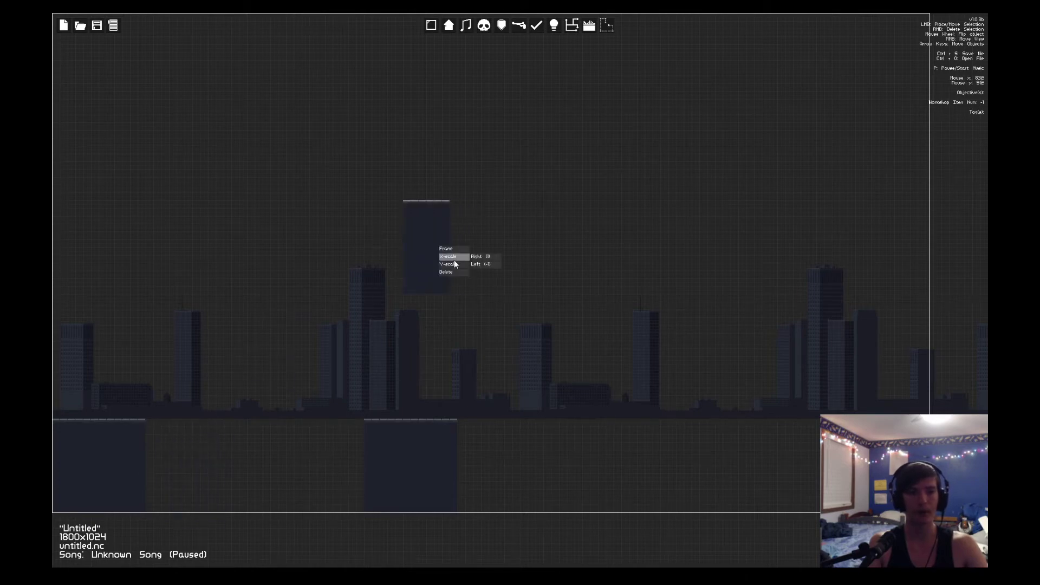
pyautogui.click(454, 265)
pyautogui.rightClick(426, 218)
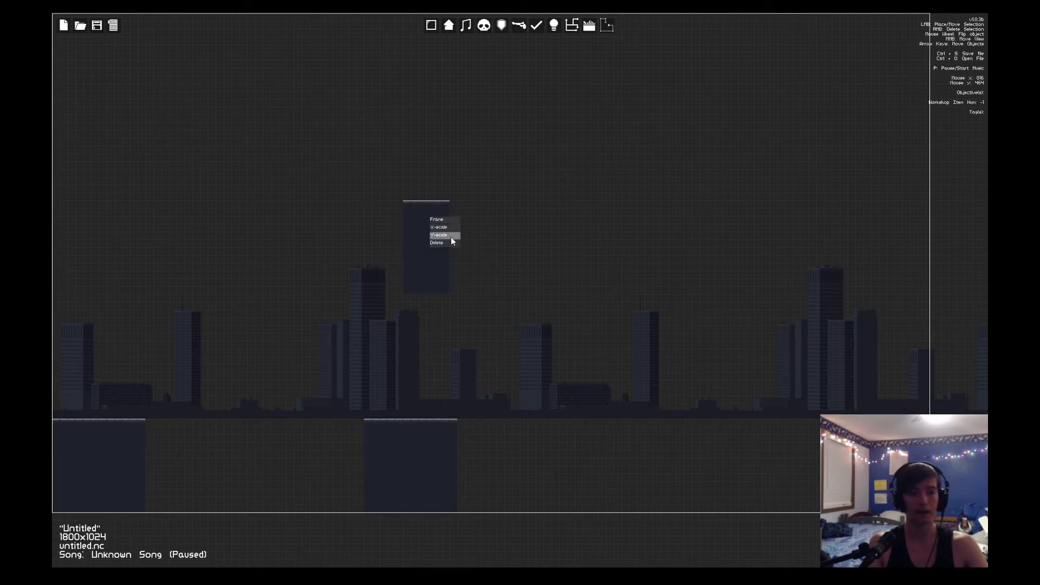
pyautogui.click(472, 245)
pyautogui.rightClick(433, 190)
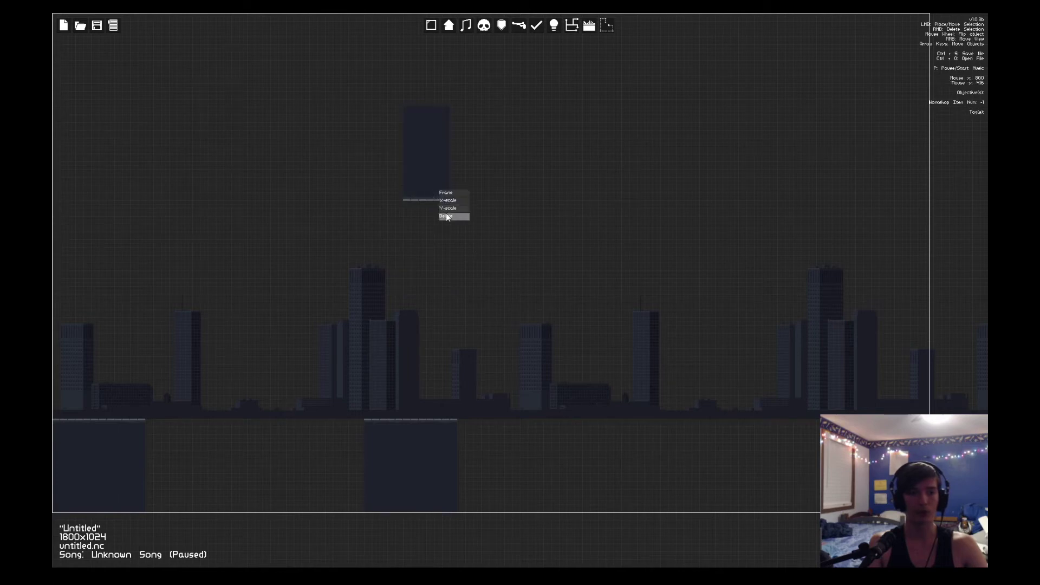
pyautogui.moveTo(450, 212)
pyautogui.click(482, 212)
pyautogui.rightClick(427, 226)
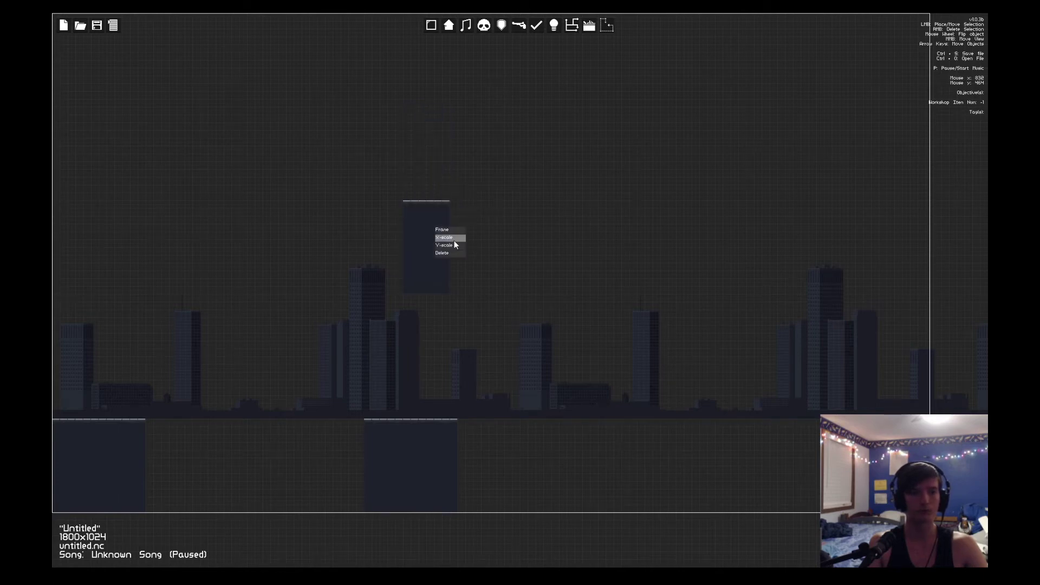
pyautogui.click(476, 245)
pyautogui.rightClick(384, 216)
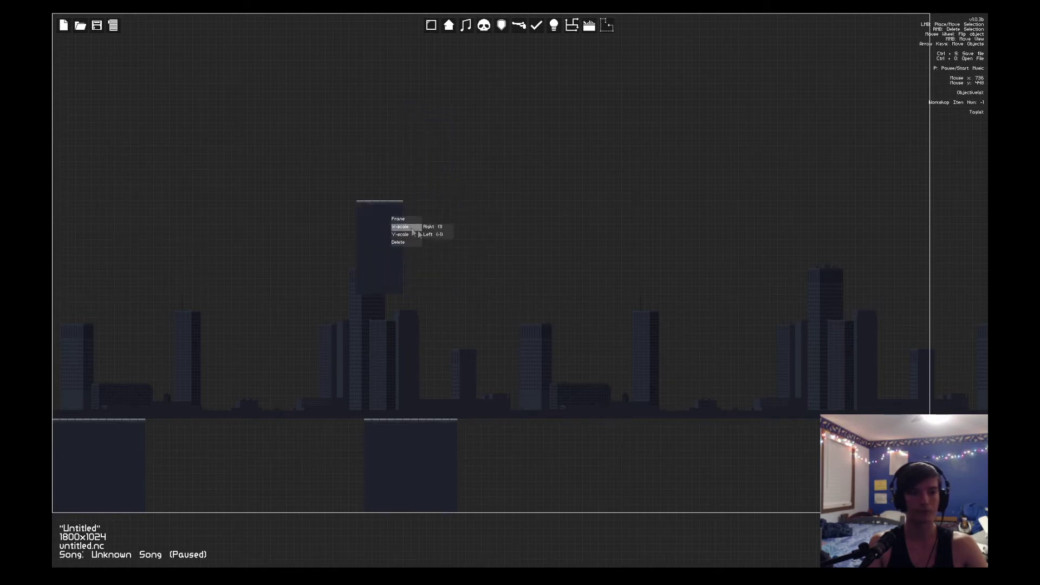
pyautogui.click(433, 226)
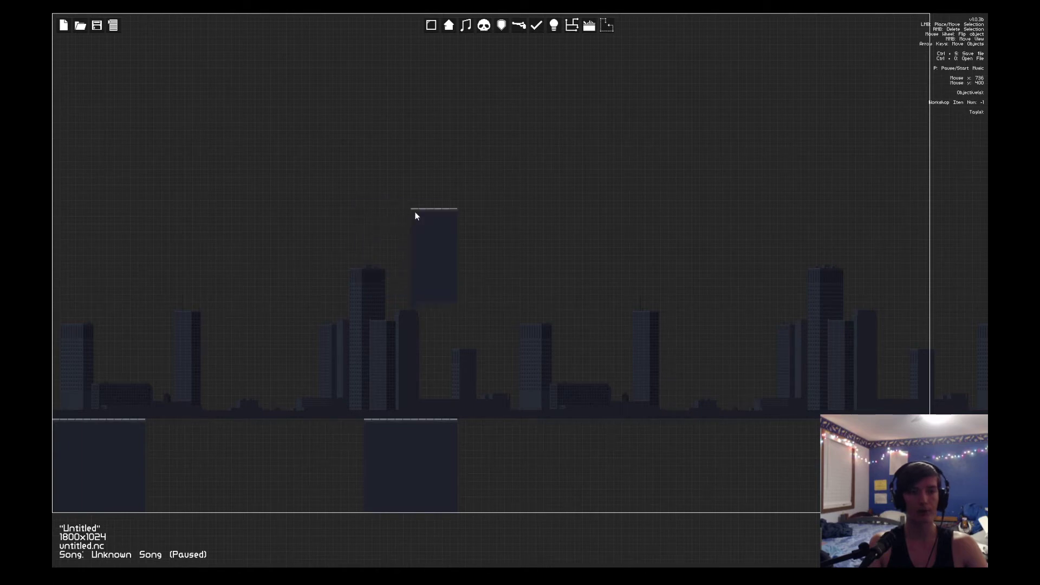
# Carry the floor block back down and drop it beside the left ground platform.
pyautogui.moveTo(416, 216); pyautogui.dragTo(426, 152)
pyautogui.scroll(-1, 427, 151)
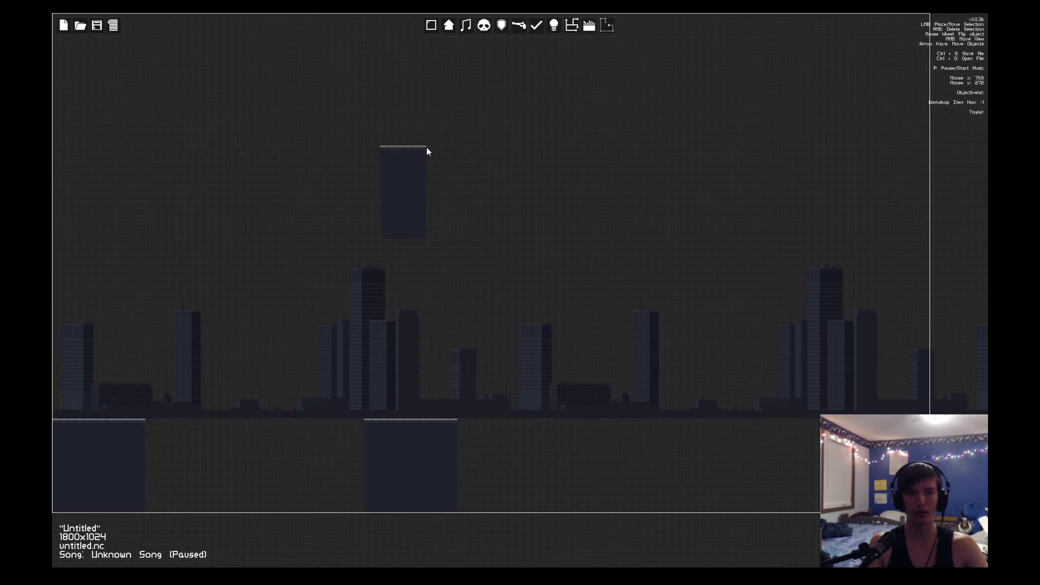
pyautogui.scroll(1, 427, 152)
pyautogui.scroll(-1, 427, 152)
pyautogui.scroll(1, 427, 148)
pyautogui.moveTo(427, 148); pyautogui.dragTo(149, 425)
pyautogui.scroll(-1, 421, 155)
pyautogui.scroll(1, 212, 388)
pyautogui.moveTo(366, 425); pyautogui.dragTo(205, 426)
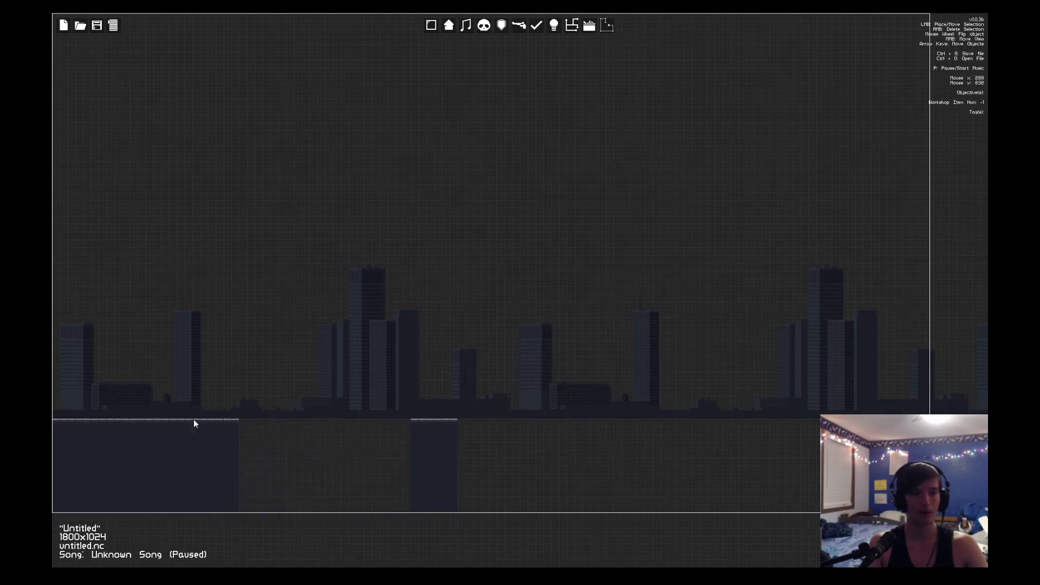
# Join the right floor block to the left platform and nudge the platform back onto the ground line.
pyautogui.moveTo(429, 422); pyautogui.dragTo(241, 424)
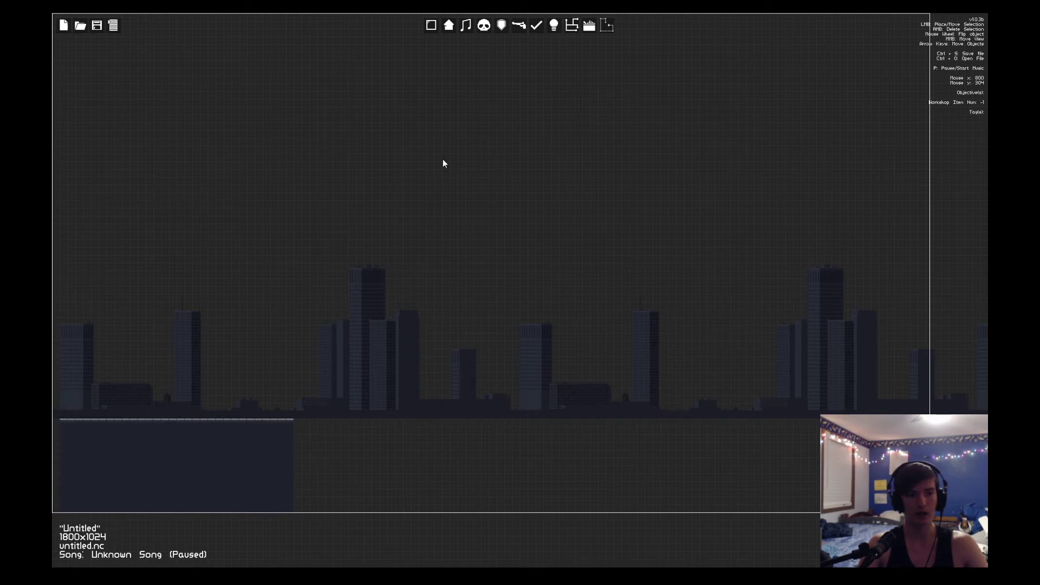
pyautogui.press('Right')
pyautogui.press('Left')
pyautogui.press('Left')
pyautogui.press('Left')
pyautogui.press('Up')
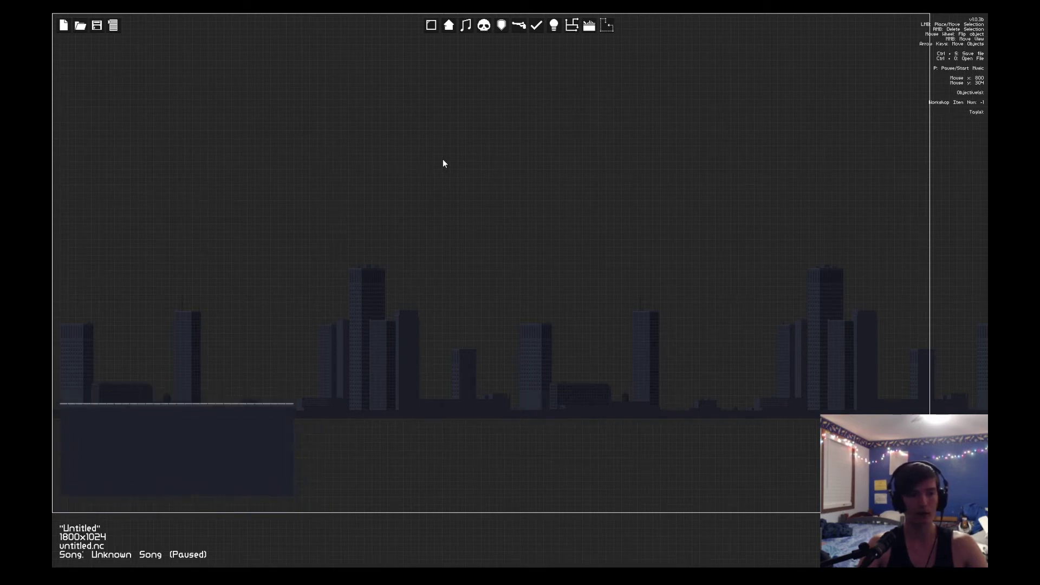
pyautogui.press('Down')
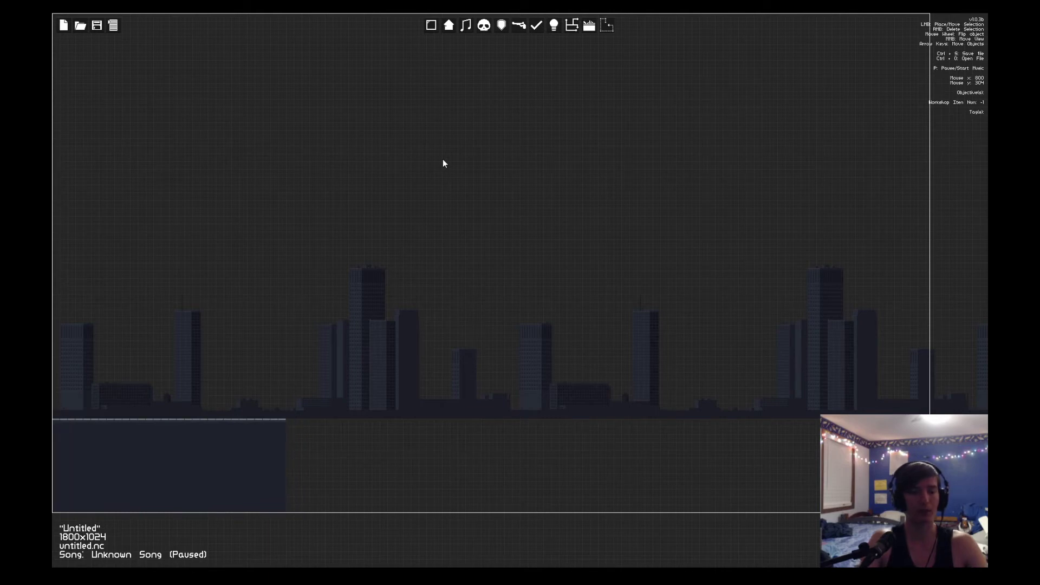
# Place three of the first House pieces along the ground, extending the platform to the right.
pyautogui.click(448, 27)
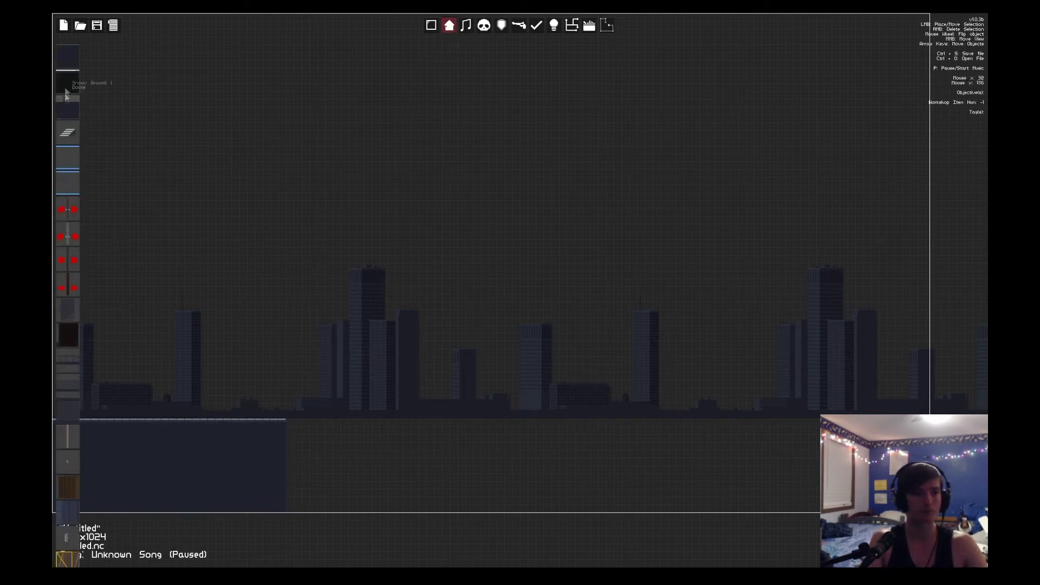
pyautogui.click(68, 56)
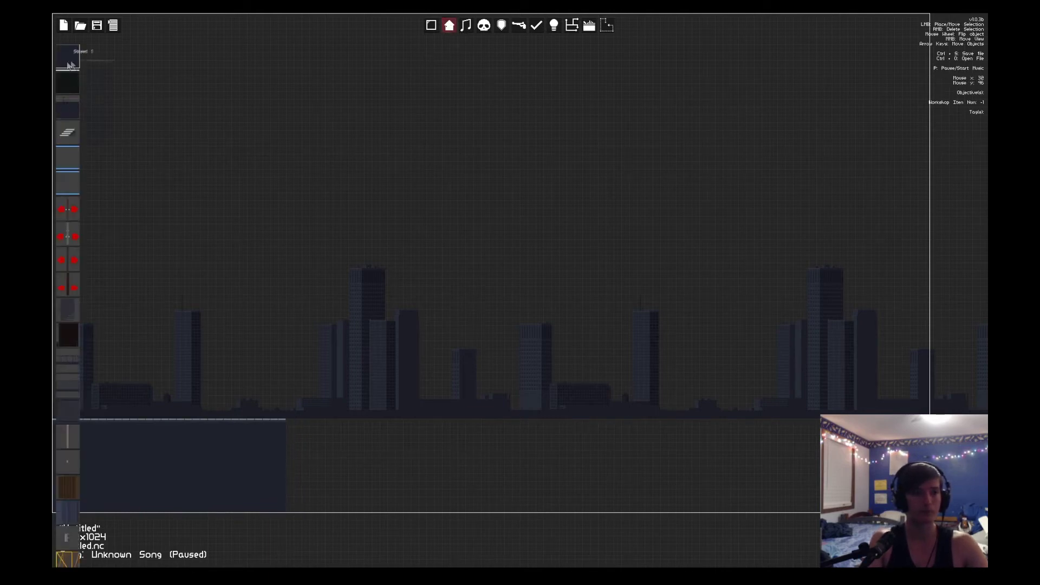
pyautogui.click(289, 424)
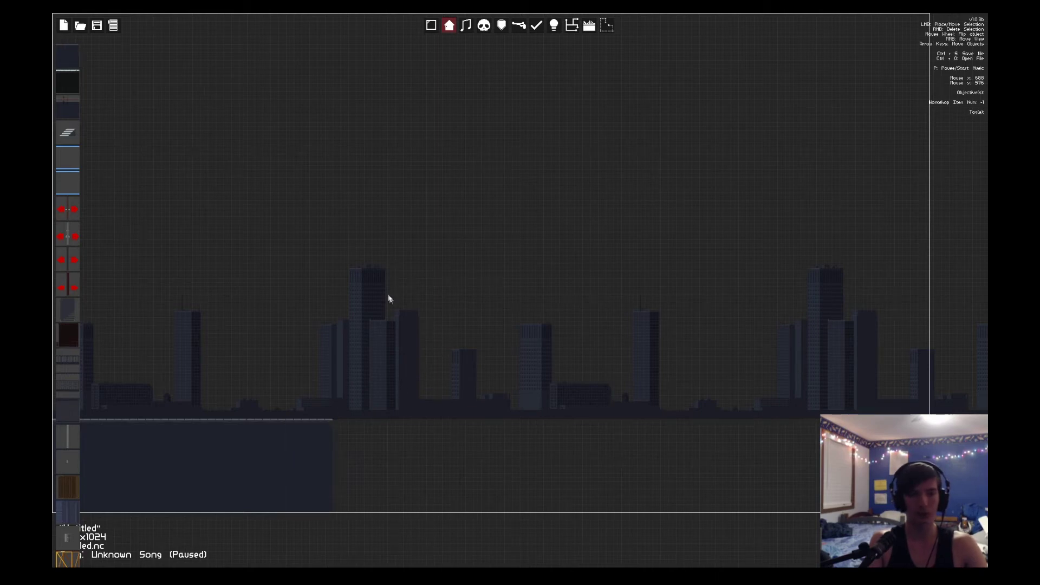
pyautogui.click(76, 56)
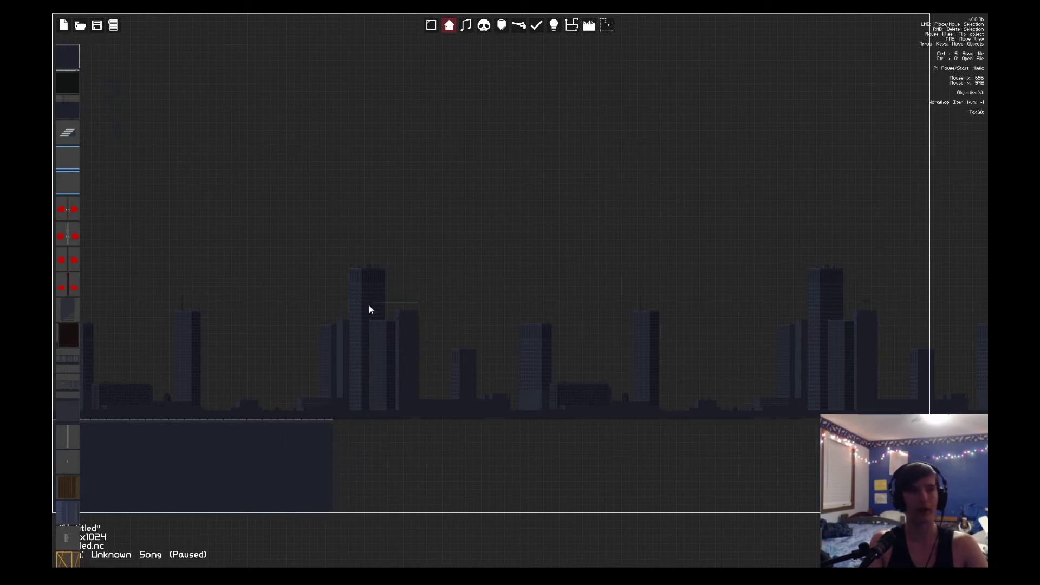
pyautogui.click(337, 419)
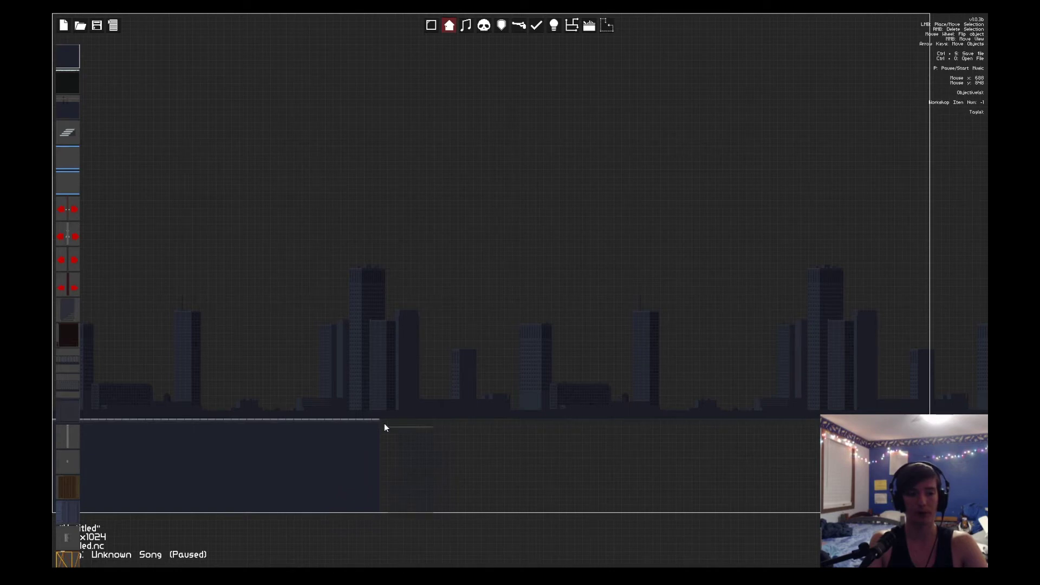
pyautogui.click(383, 420)
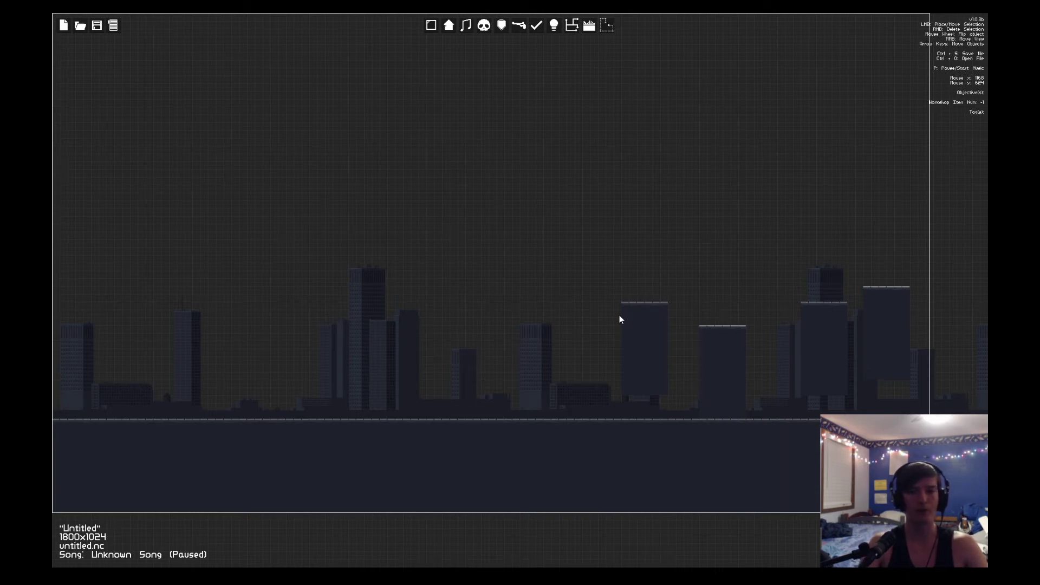
# Move the far-right tall block to the bottom left and align its top with the ground.
pyautogui.press('Left')
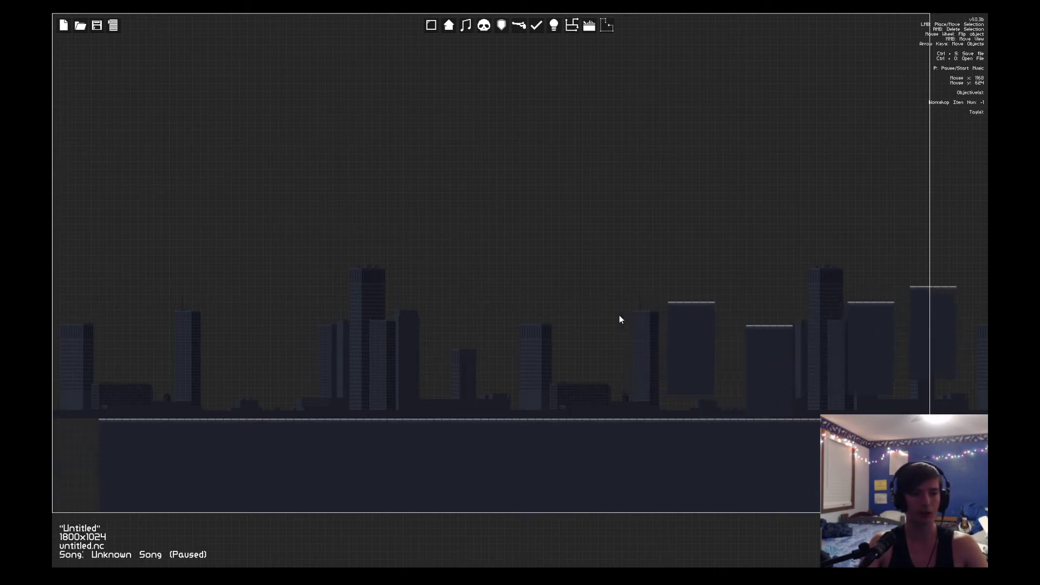
pyautogui.moveTo(928, 298); pyautogui.dragTo(74, 415)
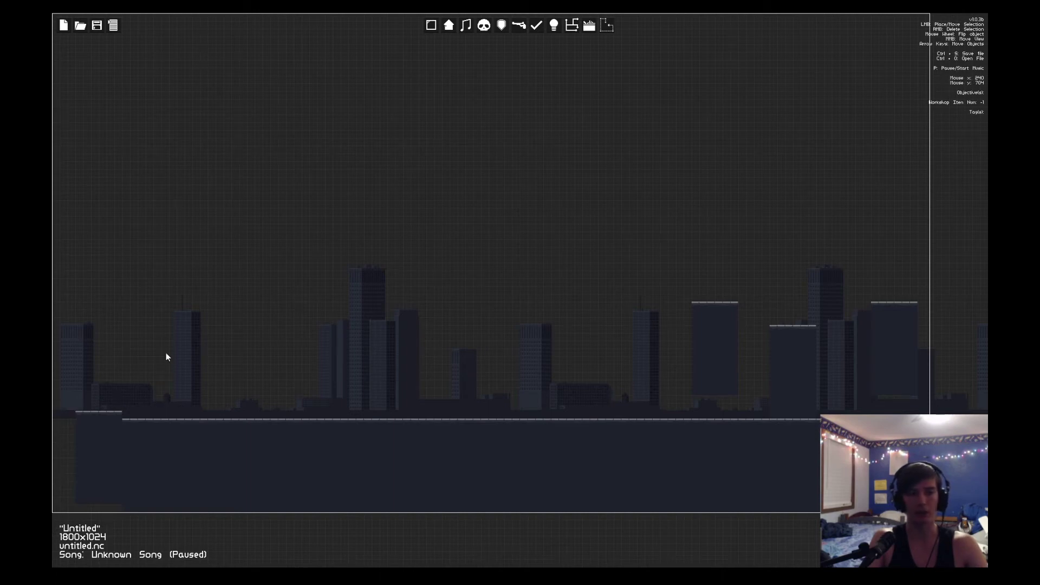
pyautogui.press('Left')
pyautogui.press('Left')
pyautogui.press('Left')
pyautogui.press('Left')
pyautogui.press('Left')
pyautogui.press('Left')
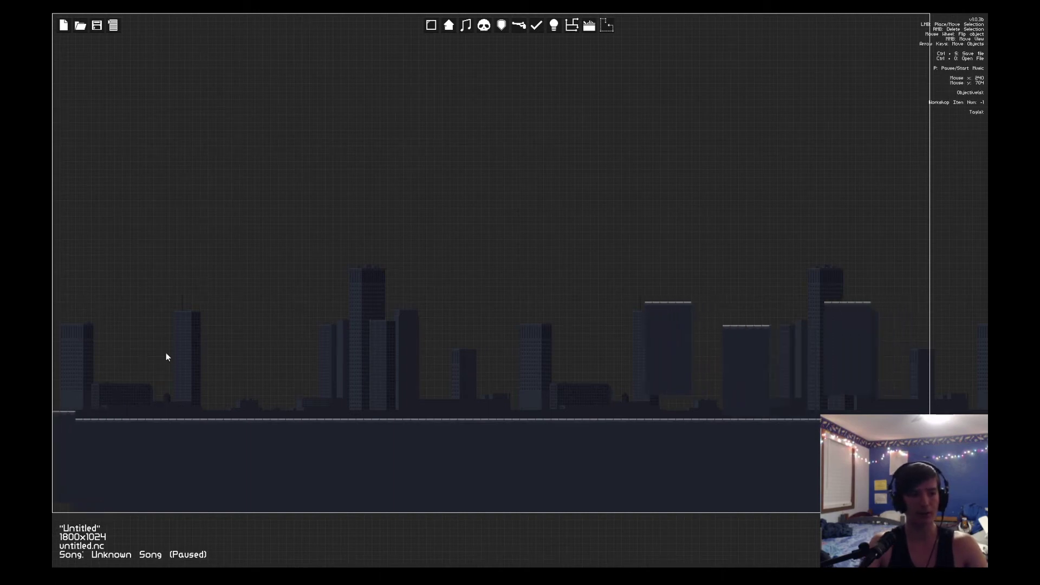
pyautogui.press('Left')
pyautogui.press('Left')
pyautogui.press('Left')
pyautogui.press('Right')
pyautogui.press('Right')
pyautogui.press('Right')
pyautogui.press('Right')
pyautogui.press('Right')
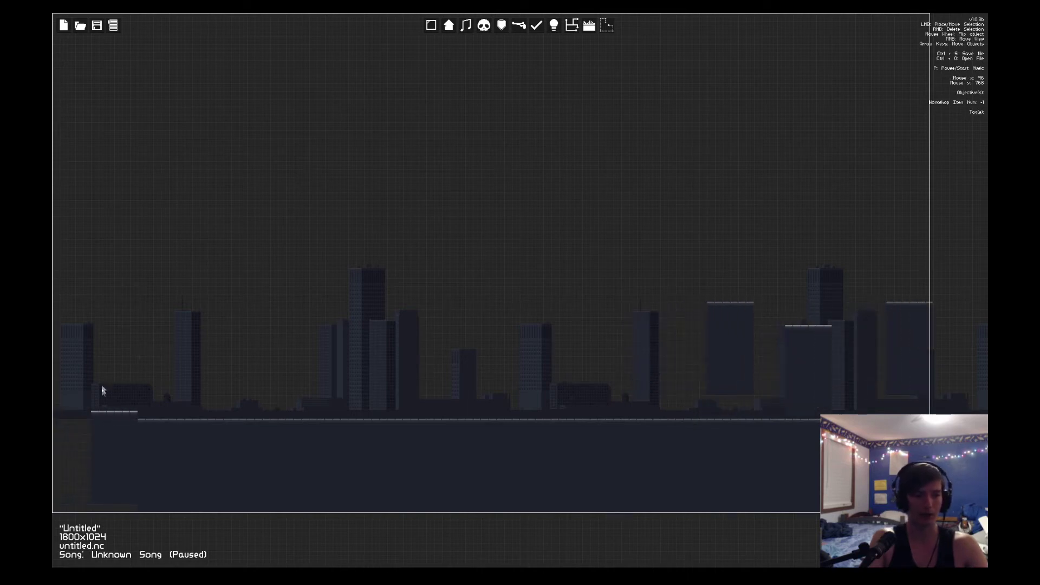
pyautogui.click(93, 427)
pyautogui.moveTo(92, 424); pyautogui.dragTo(89, 418)
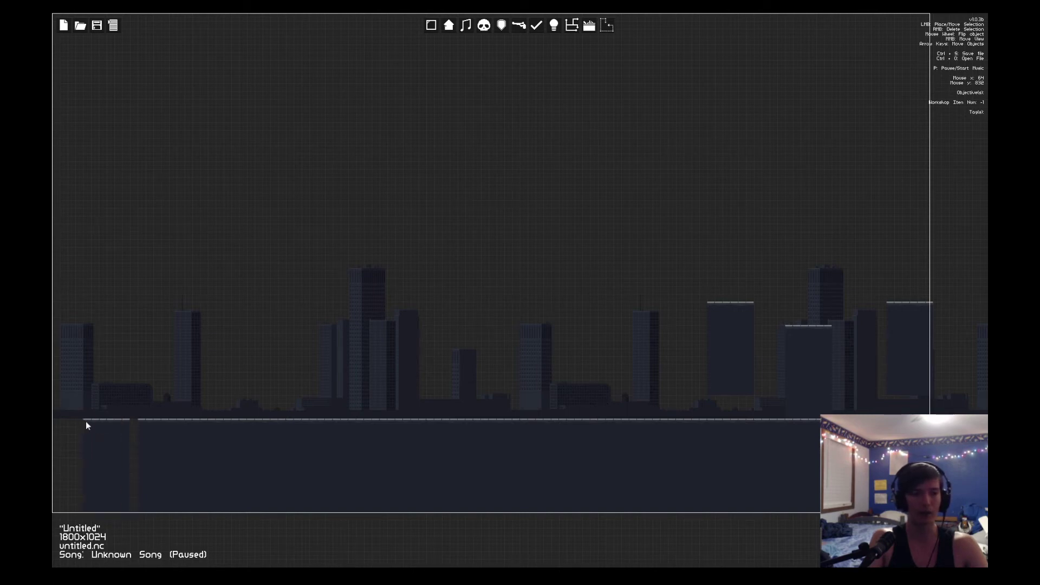
# Sink the other tall block into the ground at left and slide the level pieces left.
pyautogui.moveTo(701, 311); pyautogui.dragTo(145, 300)
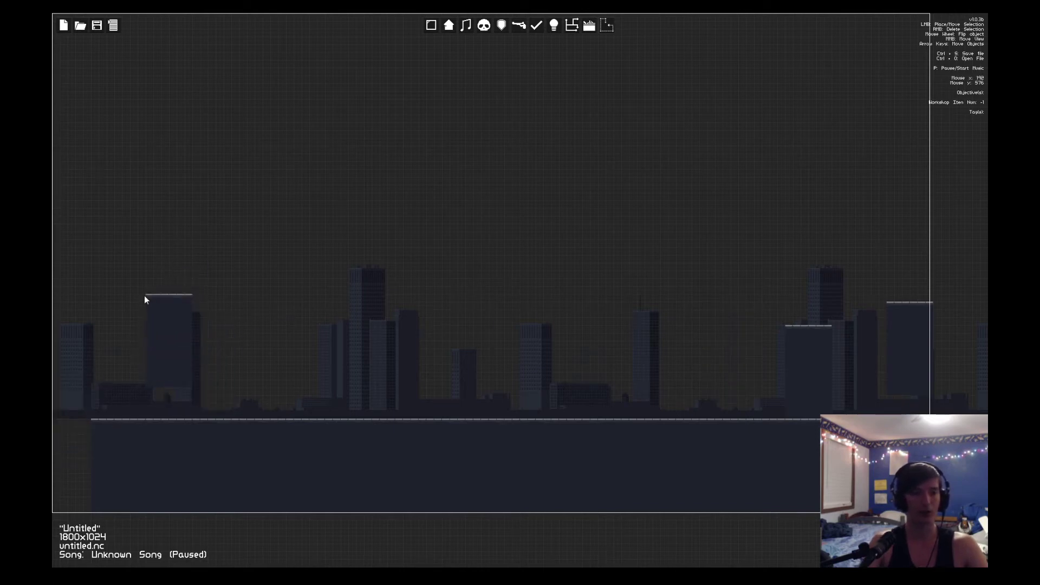
pyautogui.press('Right')
pyautogui.press('Right')
pyautogui.press('Right')
pyautogui.press('Right')
pyautogui.press('Right')
pyautogui.press('Right')
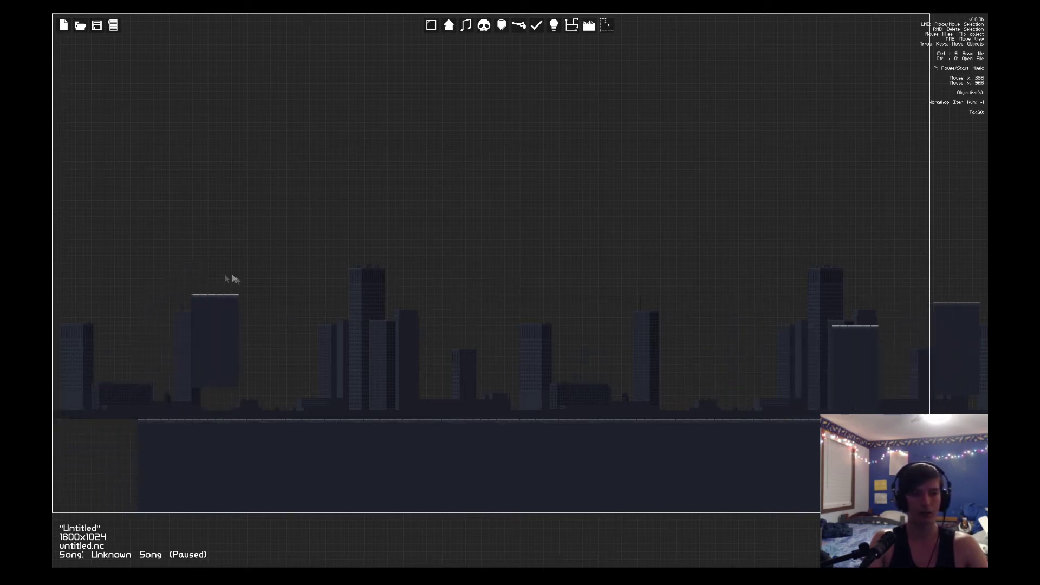
pyautogui.moveTo(208, 296); pyautogui.dragTo(94, 412)
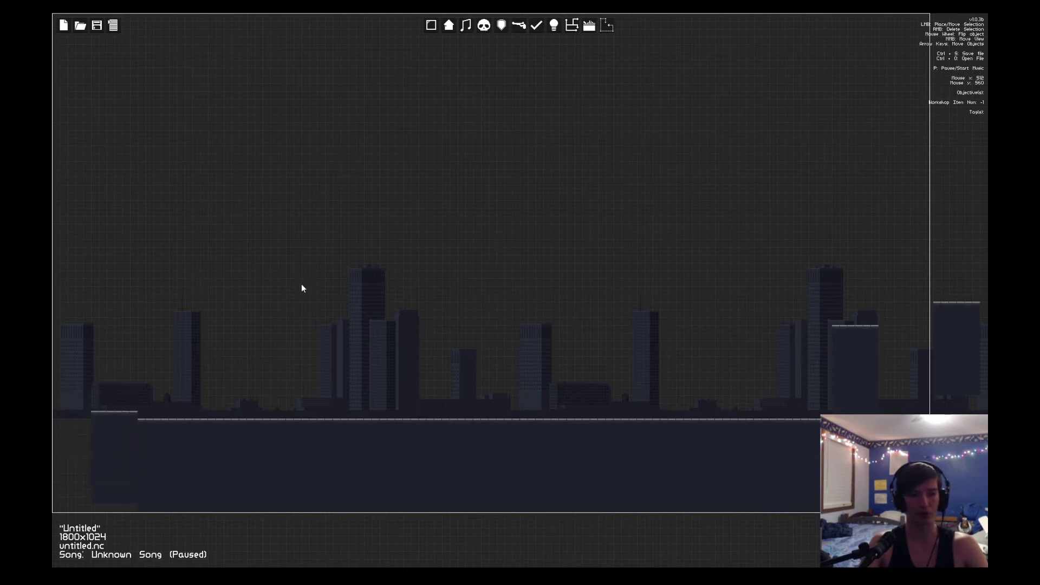
pyautogui.click(143, 482)
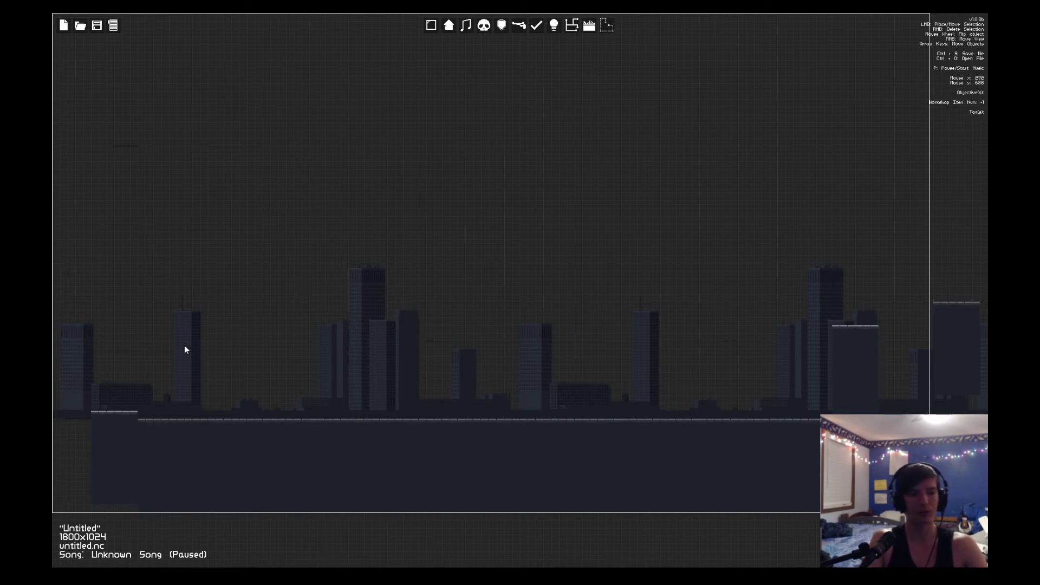
pyautogui.moveTo(109, 420); pyautogui.dragTo(194, 349, button='middle')
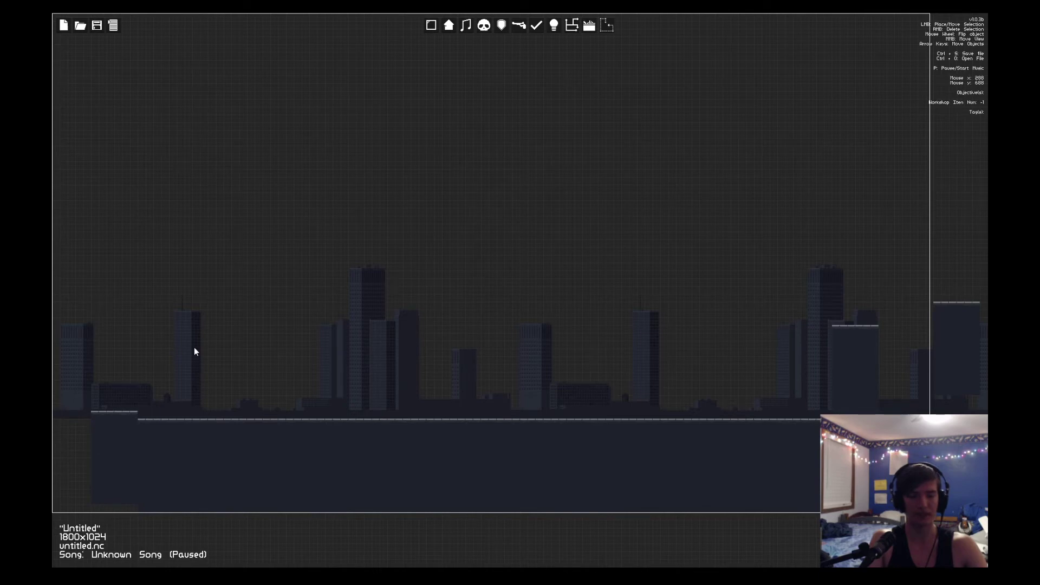
pyautogui.press('d')
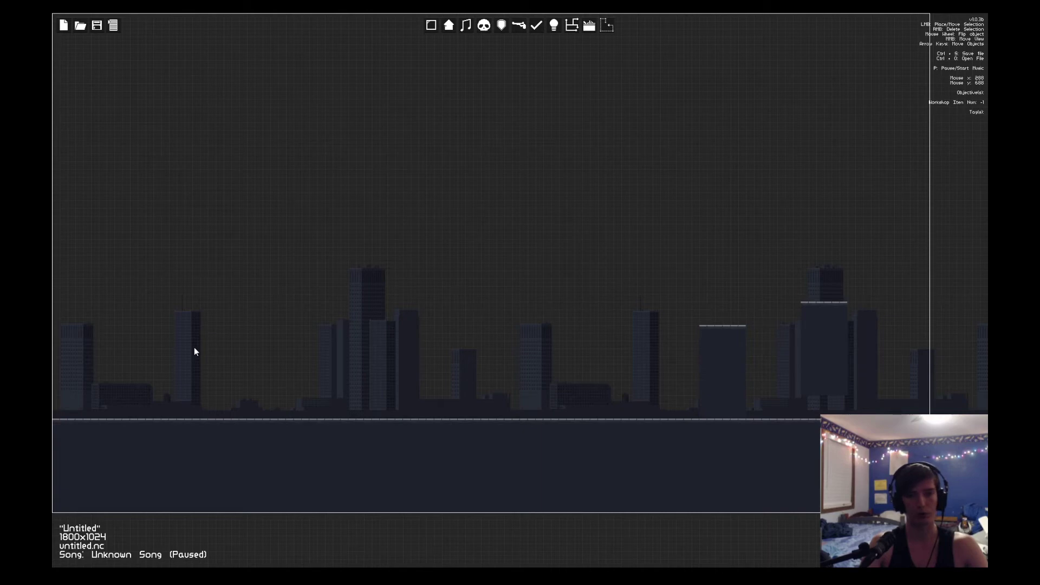
pyautogui.press('d')
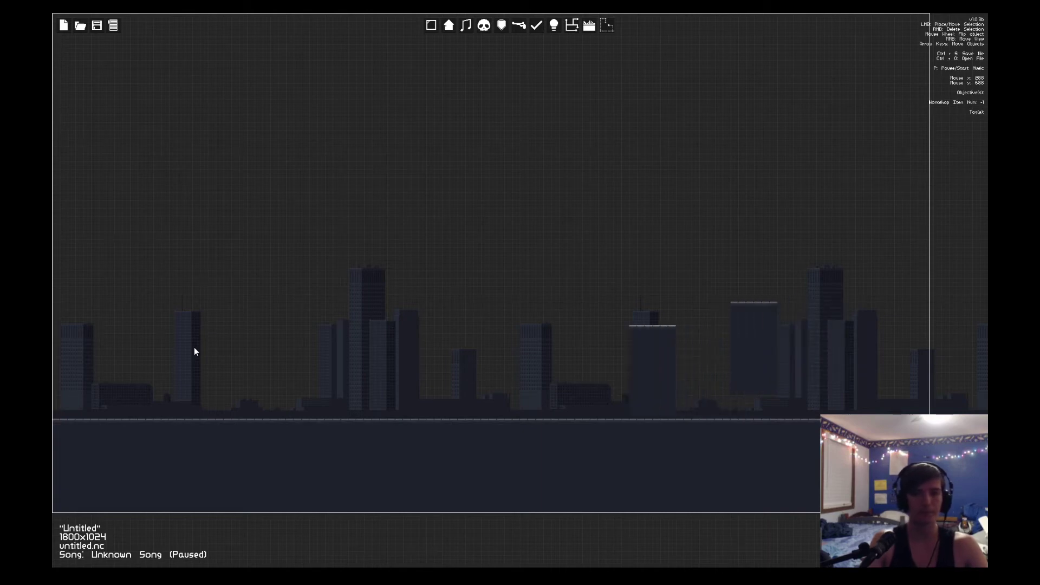
# Delete the lower platform block and push the remaining platform block out to the level edge.
pyautogui.rightClick(630, 359)
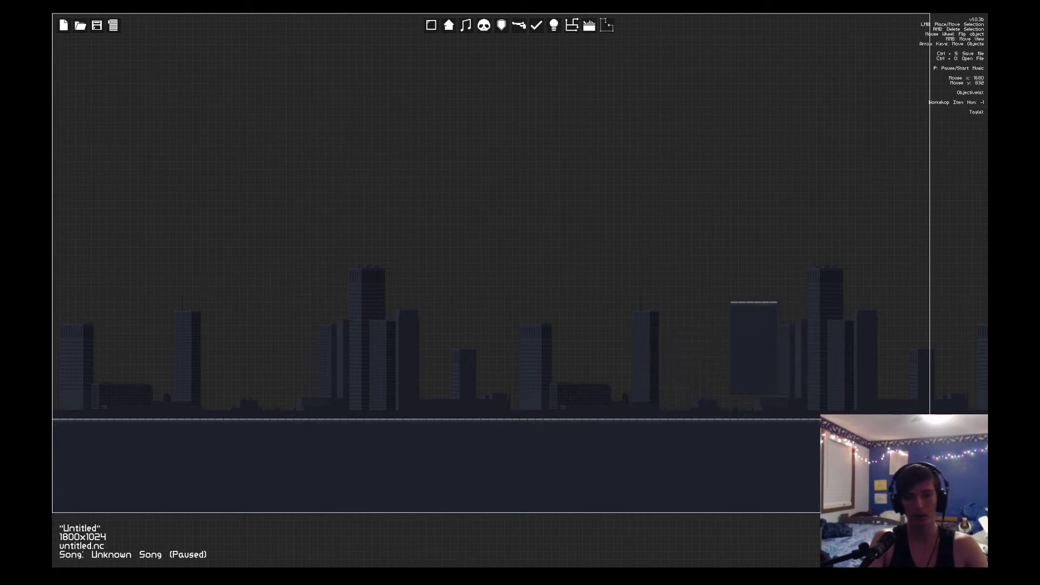
pyautogui.moveTo(783, 333); pyautogui.dragTo(929, 411)
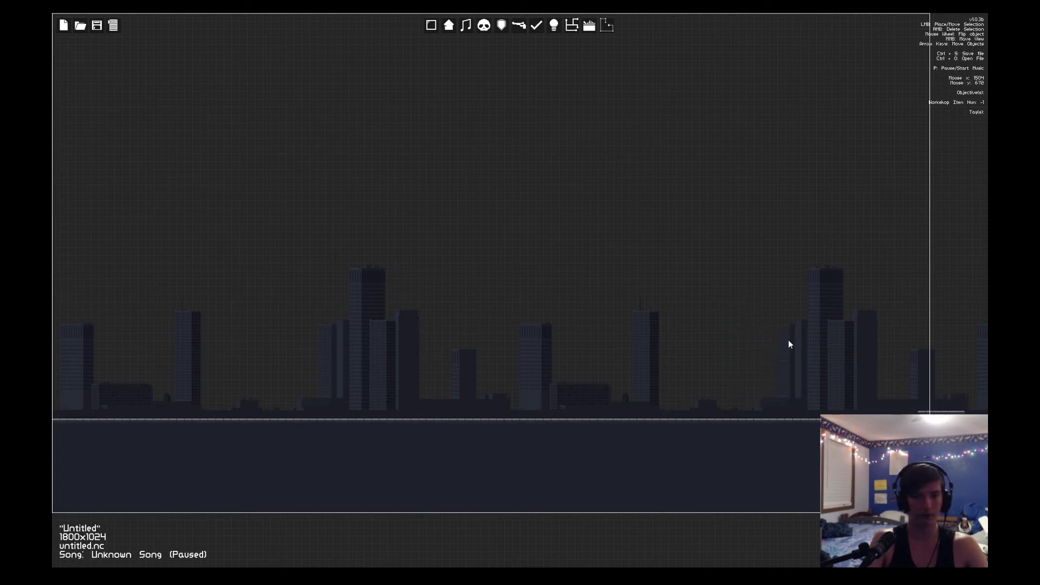
pyautogui.press('Right')
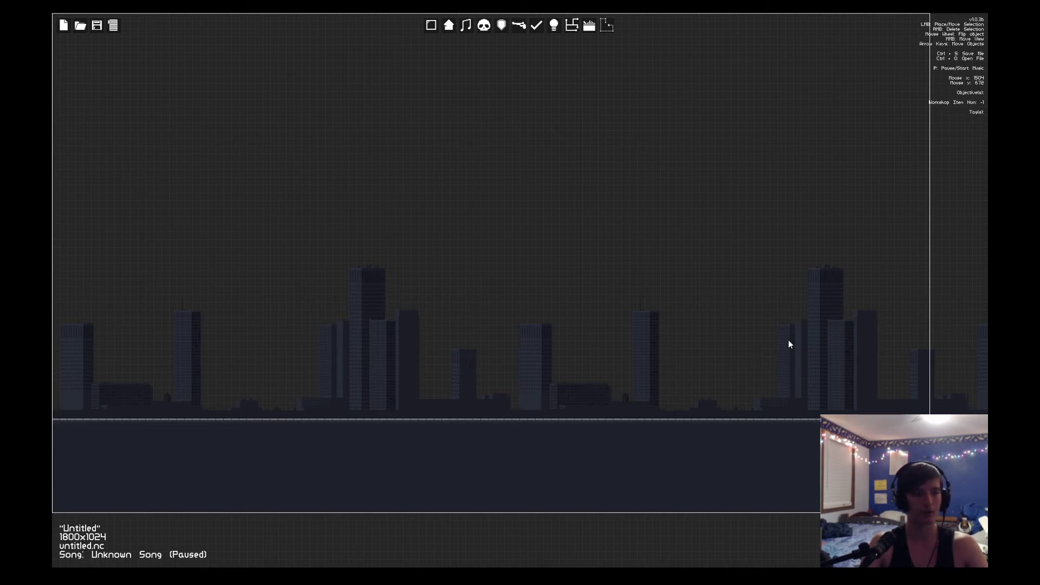
pyautogui.click(449, 27)
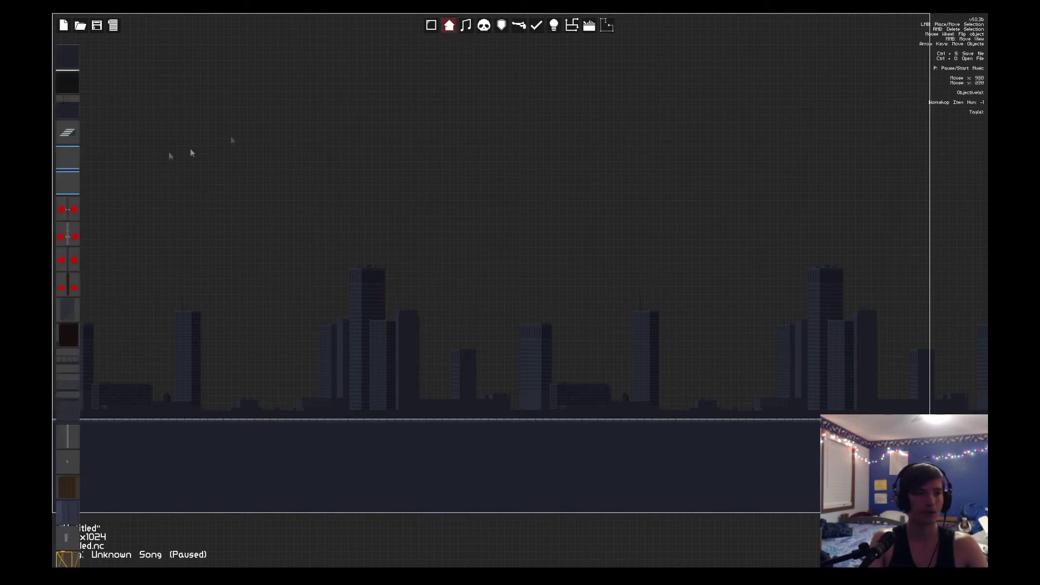
# Place a Docks block in the sky area, then delete it.
pyautogui.click(71, 111)
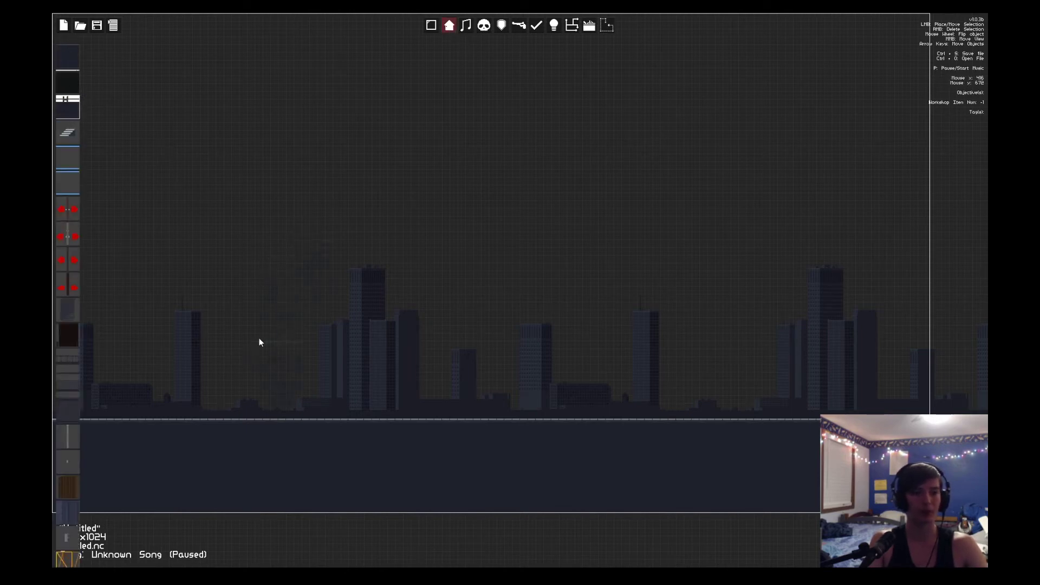
pyautogui.click(274, 232)
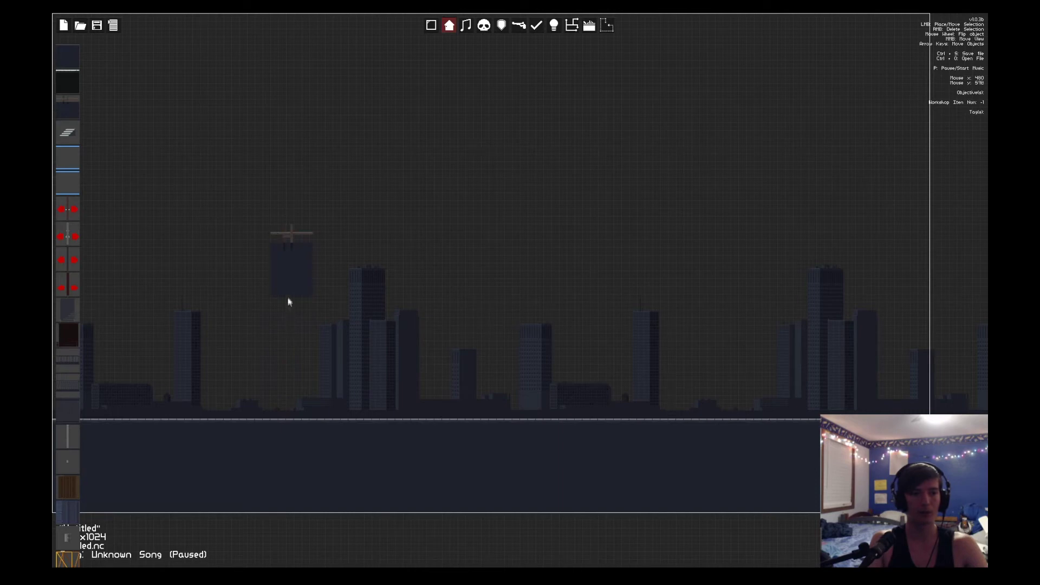
pyautogui.rightClick(295, 253)
pyautogui.click(313, 277)
# Place Trailer Stairs in the level and select the wide rectangular house piece.
pyautogui.click(66, 132)
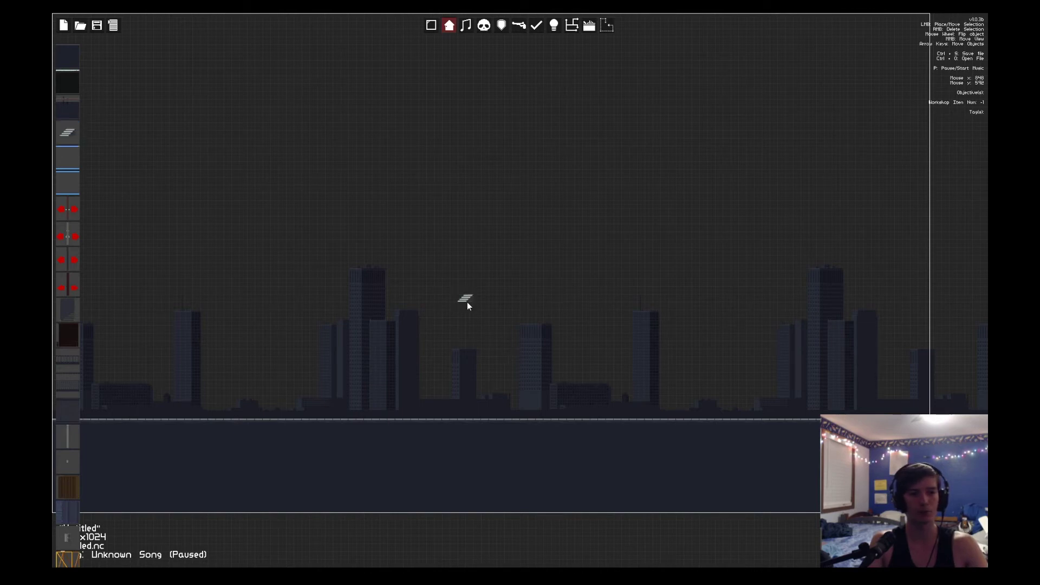
pyautogui.click(466, 304)
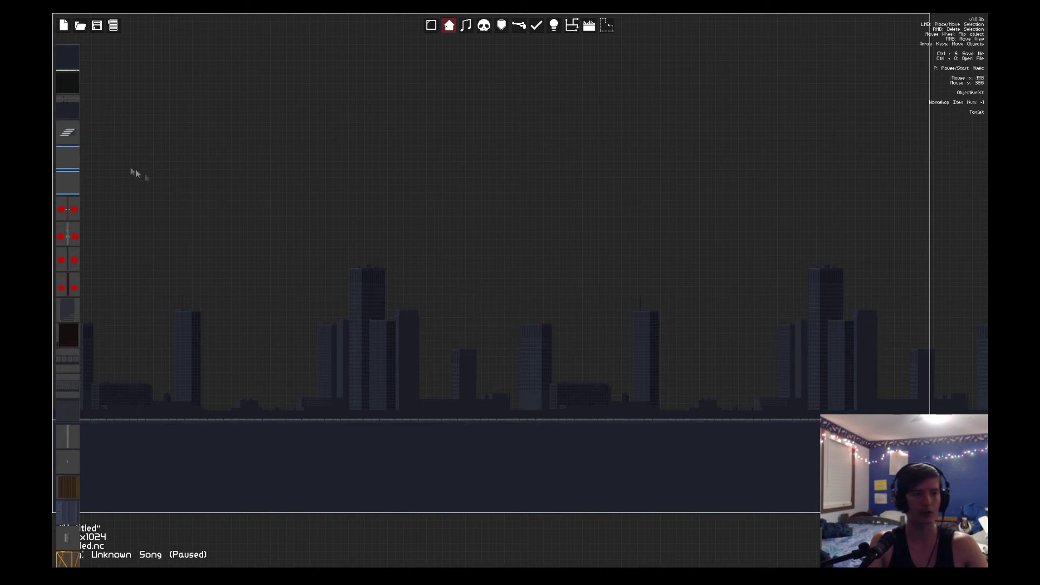
pyautogui.click(68, 154)
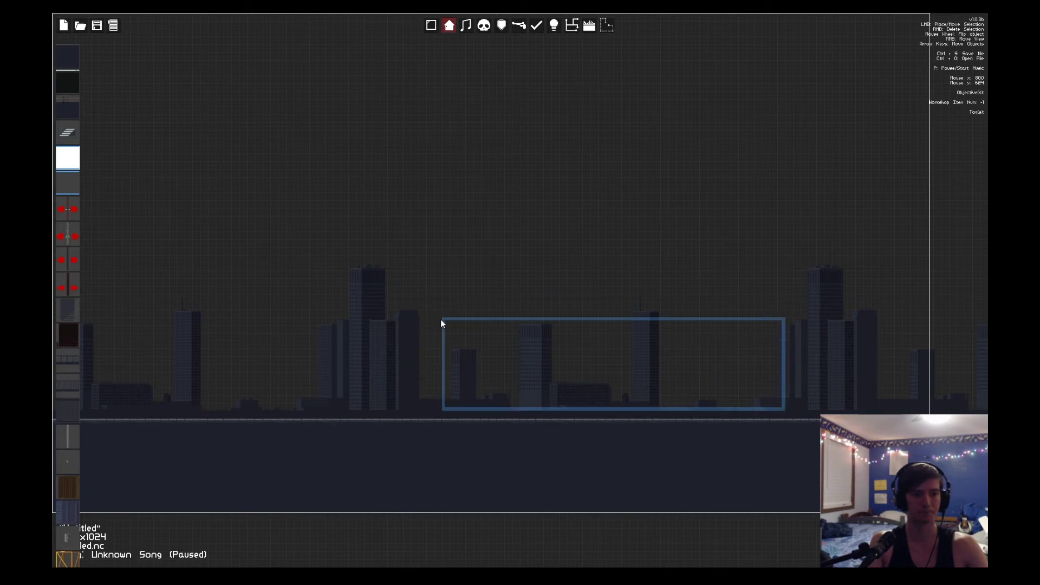
pyautogui.click(403, 326)
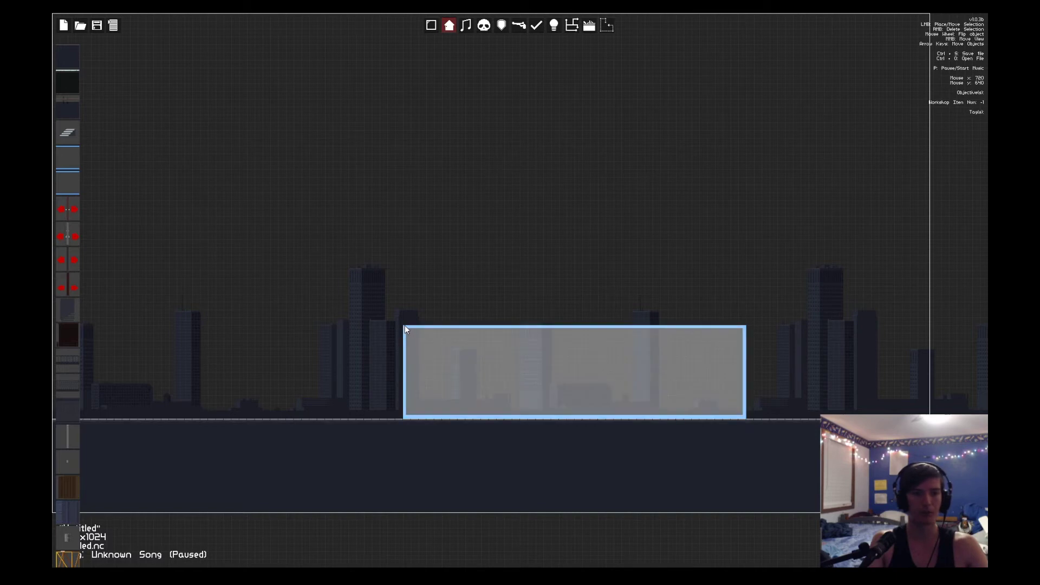
pyautogui.rightClick(426, 328)
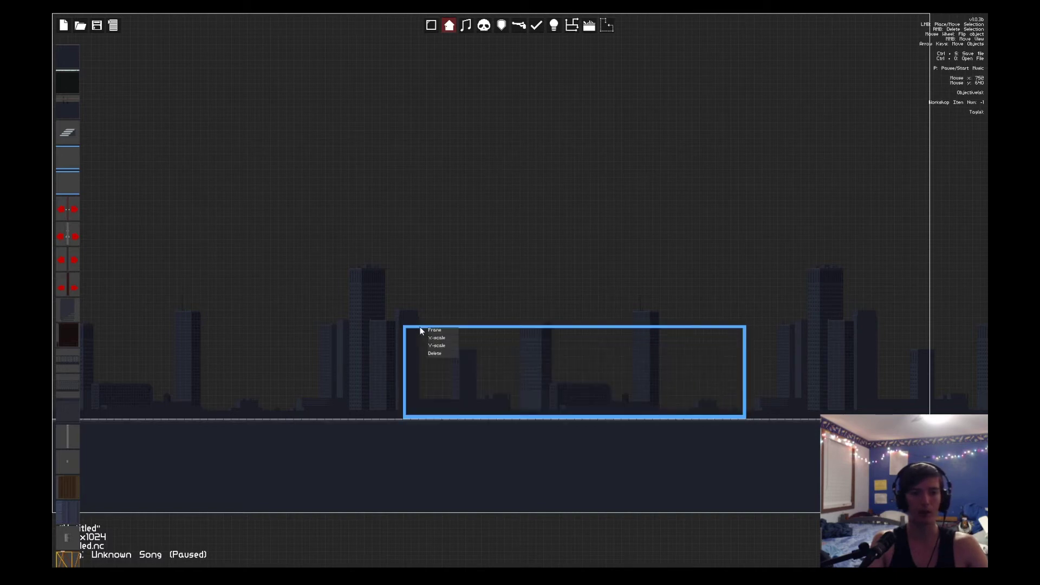
pyautogui.click(434, 353)
pyautogui.click(66, 157)
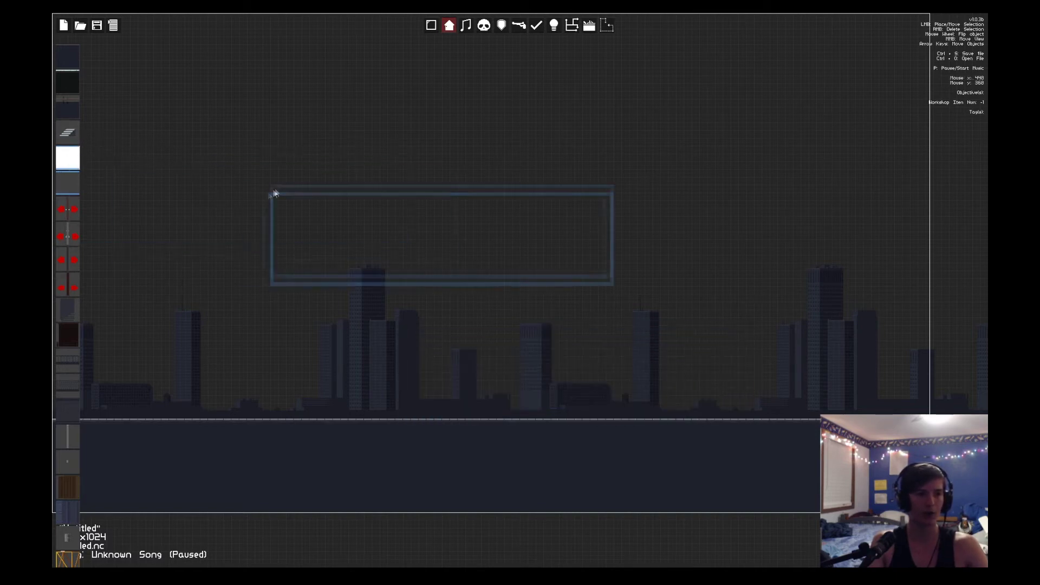
pyautogui.rightClick(274, 193)
pyautogui.click(68, 183)
pyautogui.rightClick(289, 186)
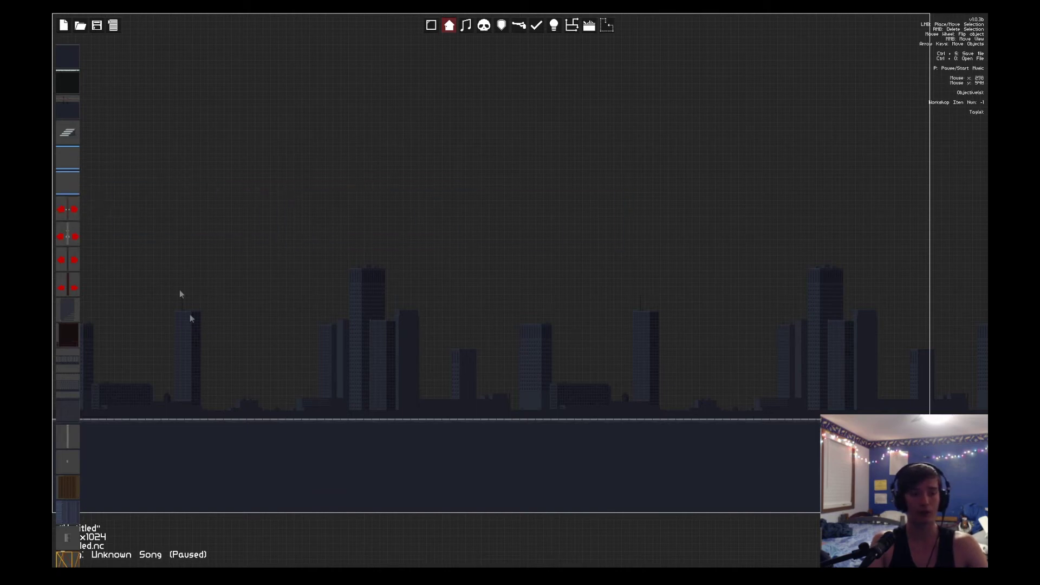
pyautogui.click(68, 209)
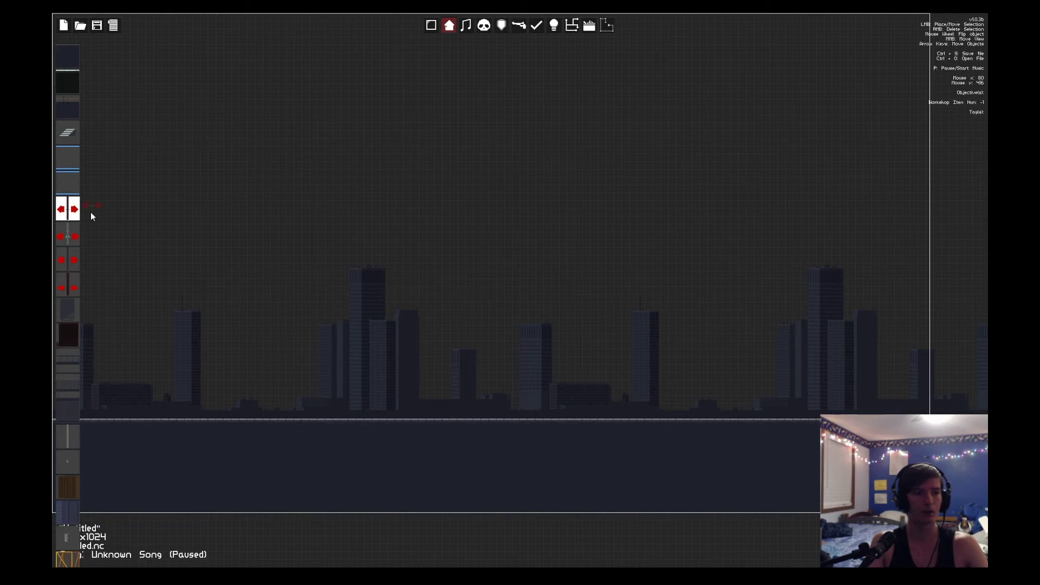
# Drop the held door, then place a wooden crate and a blue shipping container above the skyline.
pyautogui.rightClick(241, 251)
pyautogui.scroll(-3, 78, 194)
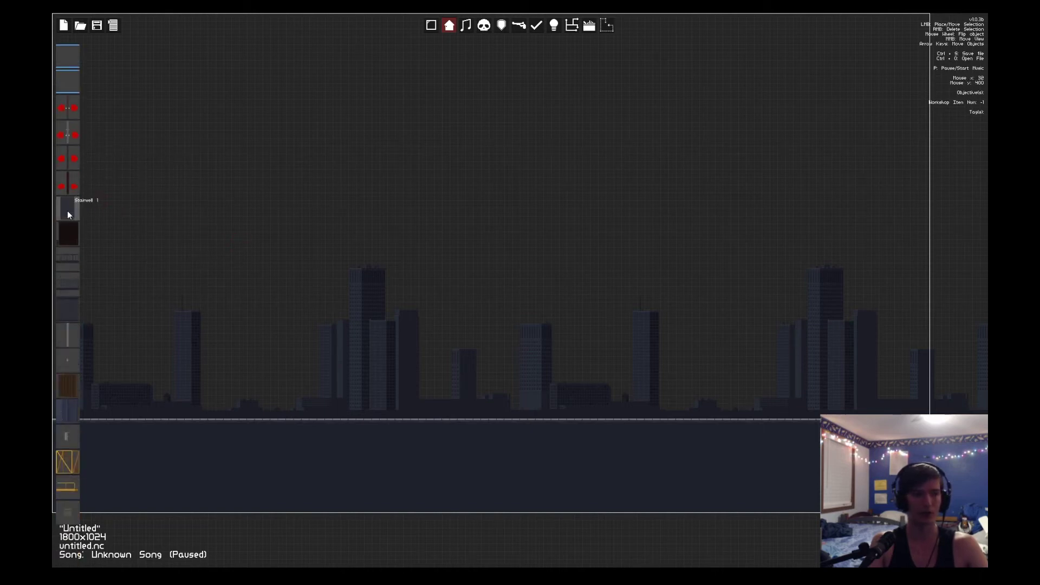
pyautogui.scroll(-2, 68, 215)
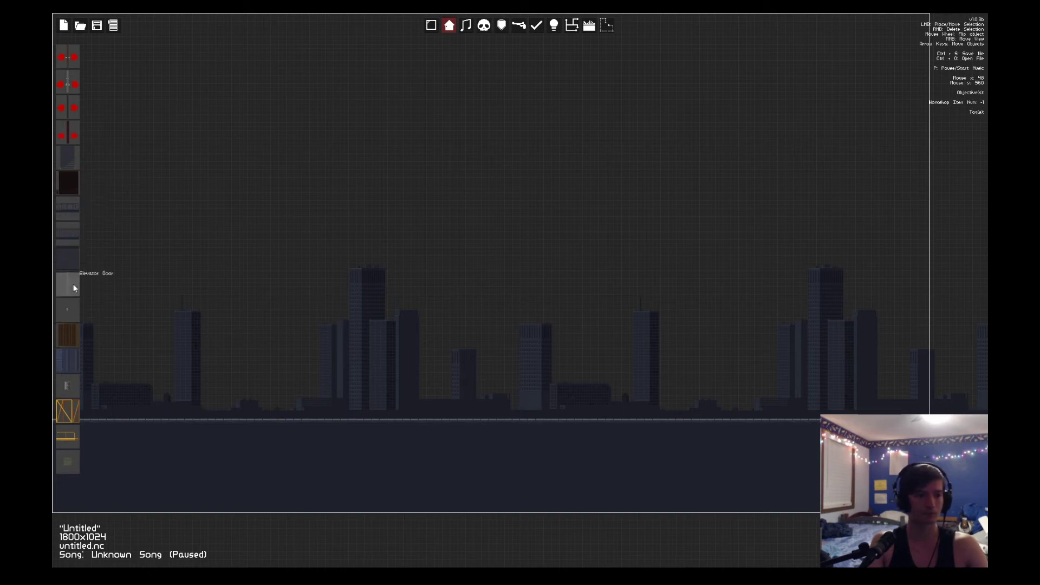
pyautogui.click(75, 337)
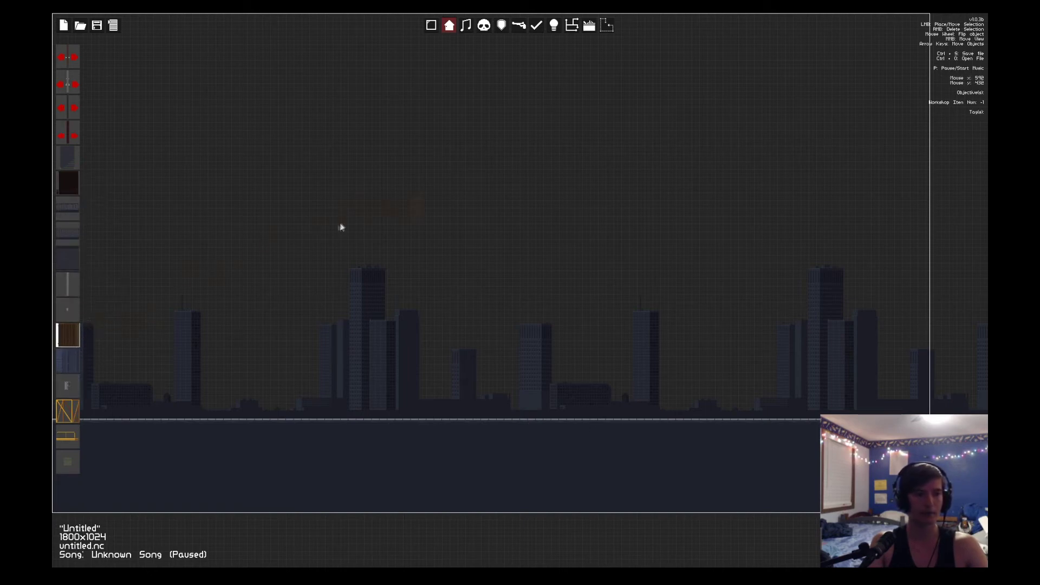
pyautogui.click(340, 227)
pyautogui.click(523, 222)
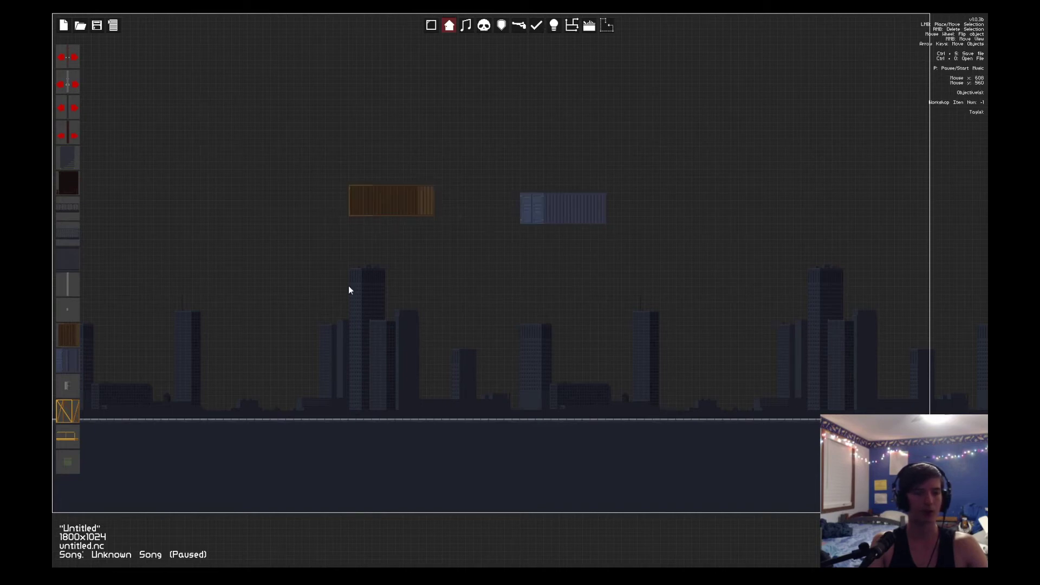
# Place a Ladder, set it on the street at left, and stack more ladder pieces on top.
pyautogui.click(66, 385)
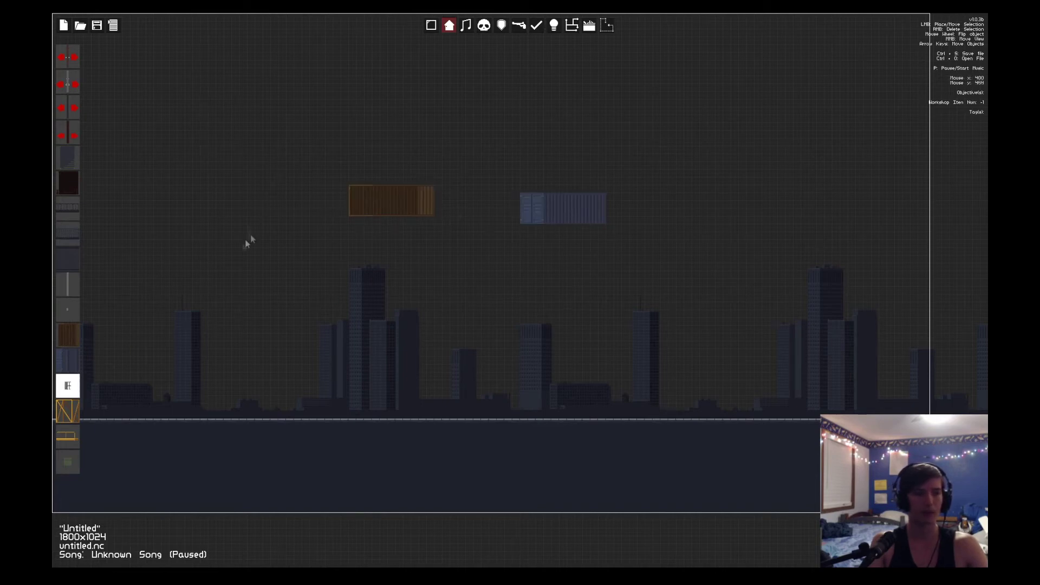
pyautogui.click(255, 237)
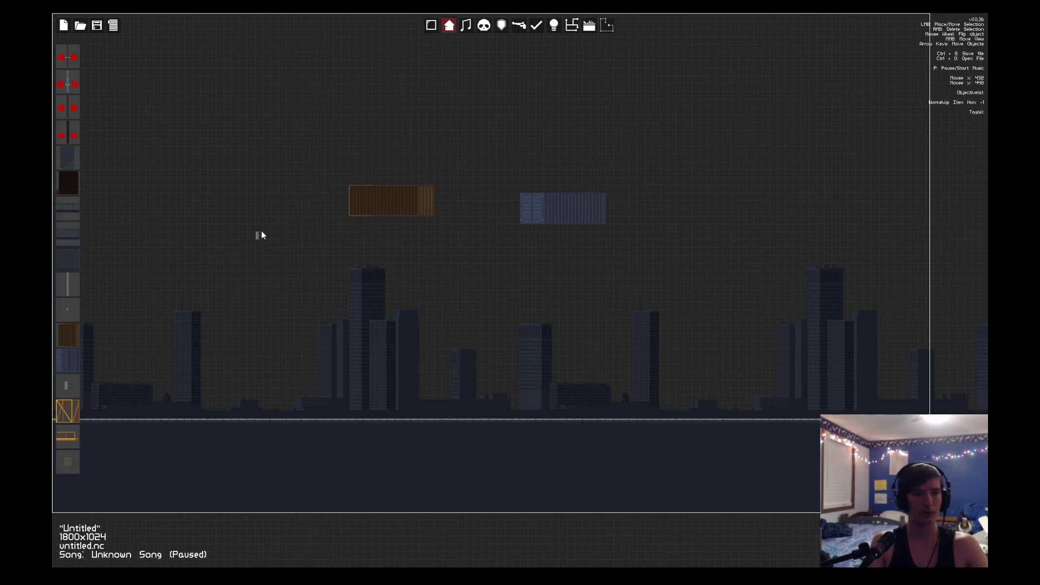
pyautogui.moveTo(261, 235); pyautogui.dragTo(260, 412)
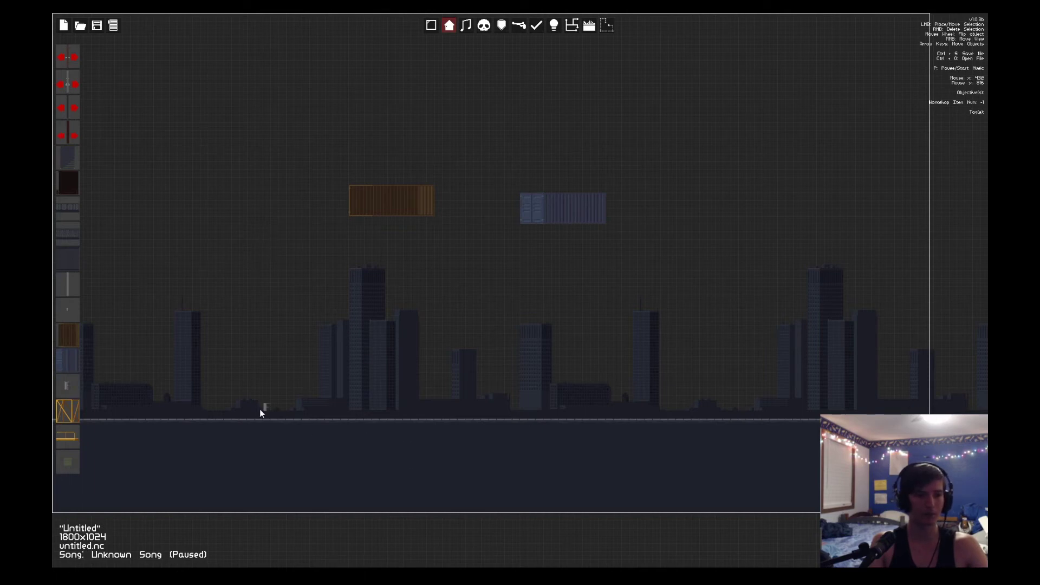
pyautogui.click(264, 405)
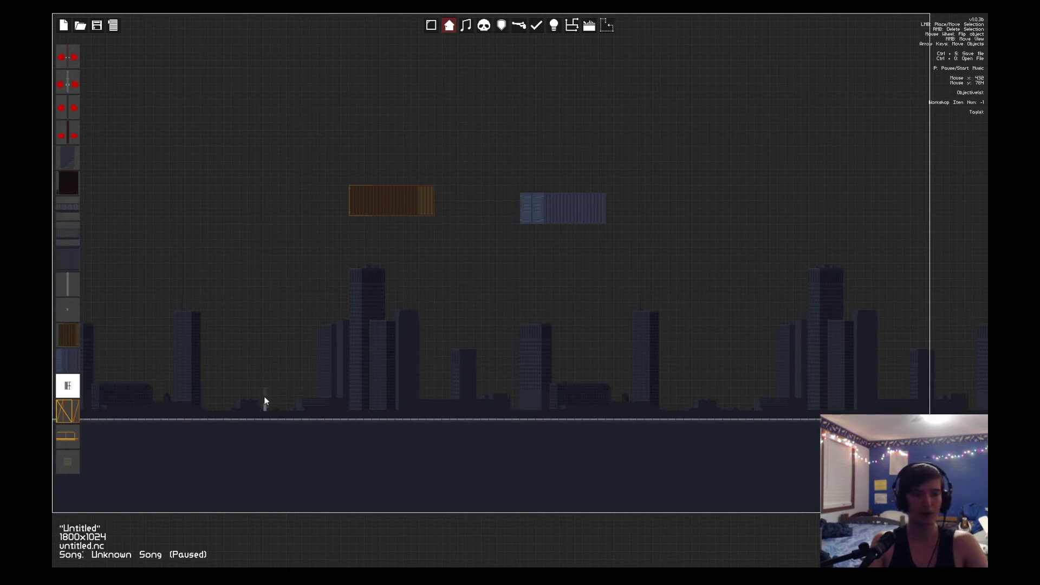
pyautogui.moveTo(264, 397); pyautogui.dragTo(264, 401)
pyautogui.click(264, 395)
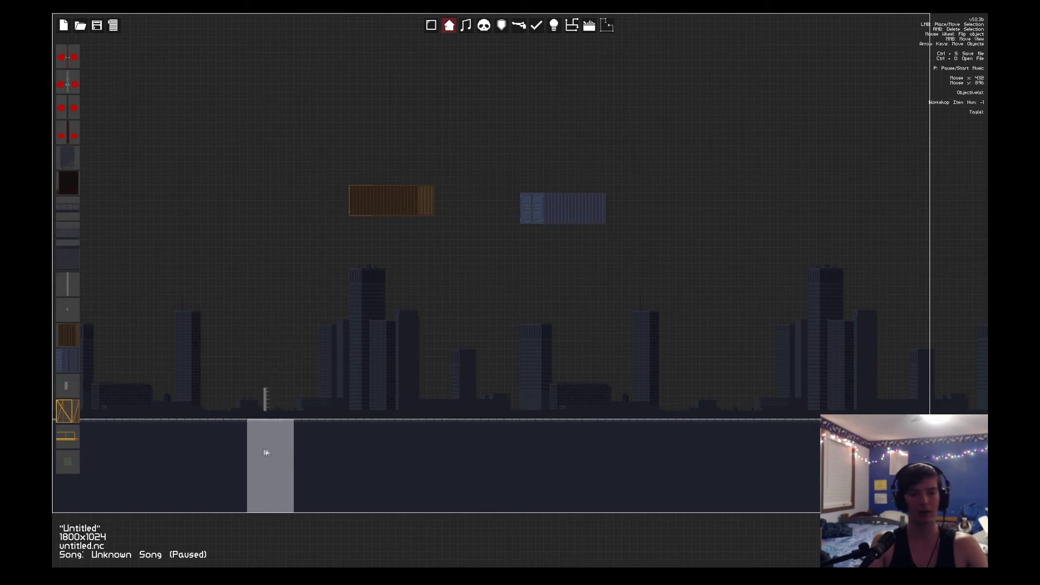
pyautogui.click(68, 385)
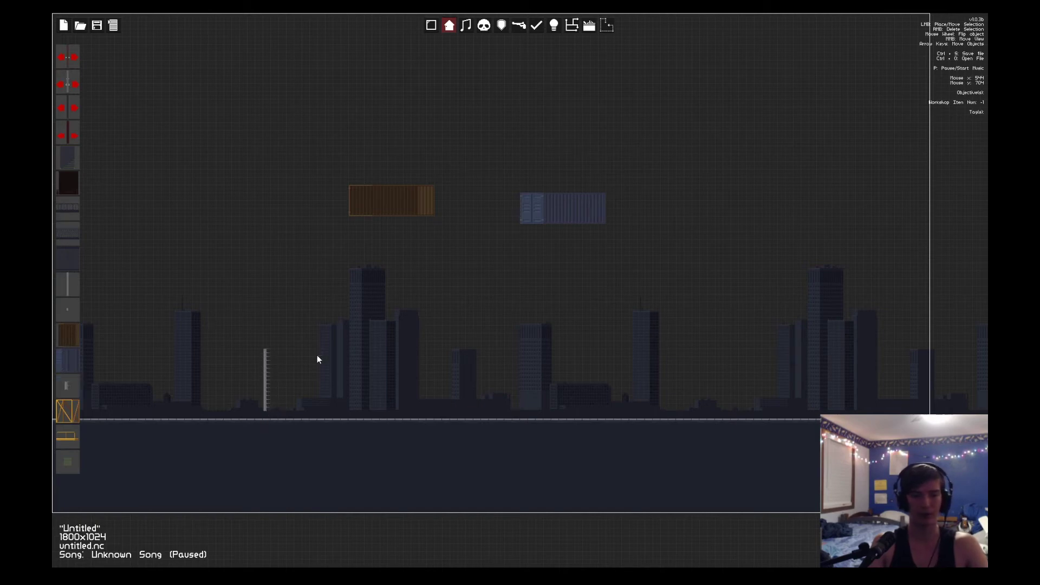
pyautogui.click(66, 380)
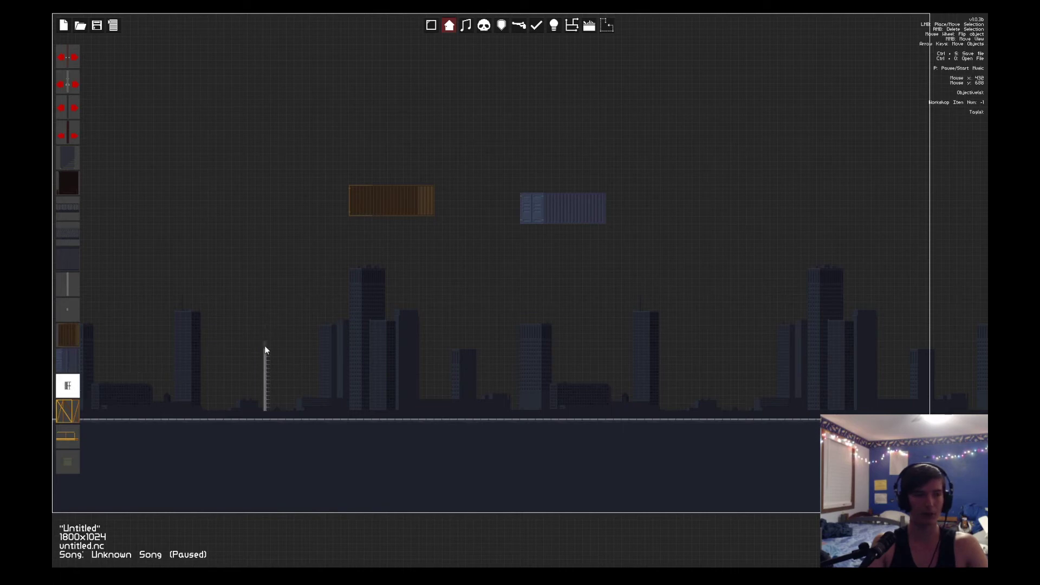
pyautogui.click(265, 341)
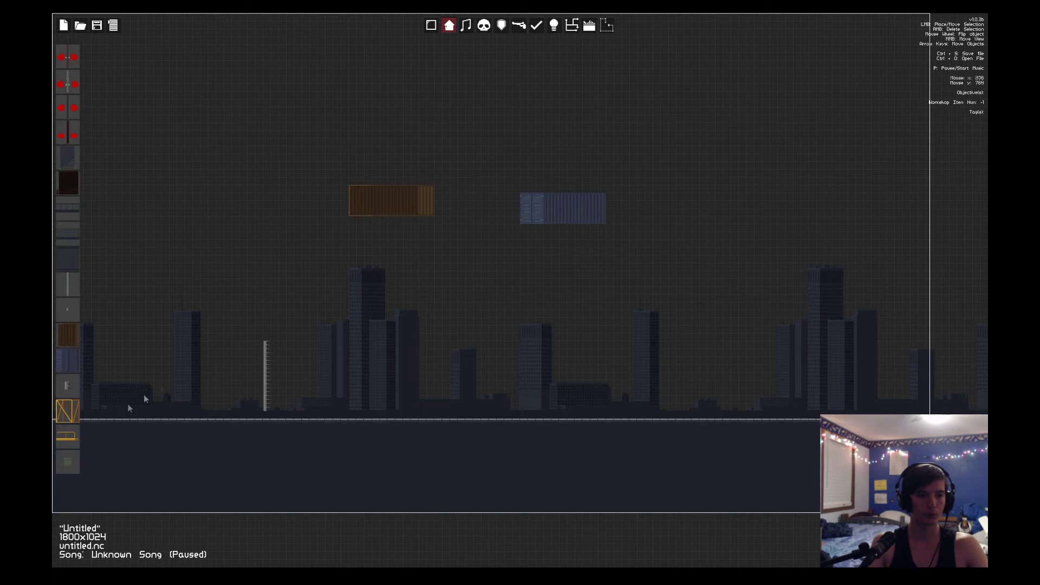
# Build a crane from two Crane Tower sections and two Crane Path arms, then delete the placed objects.
pyautogui.click(67, 411)
pyautogui.click(222, 420)
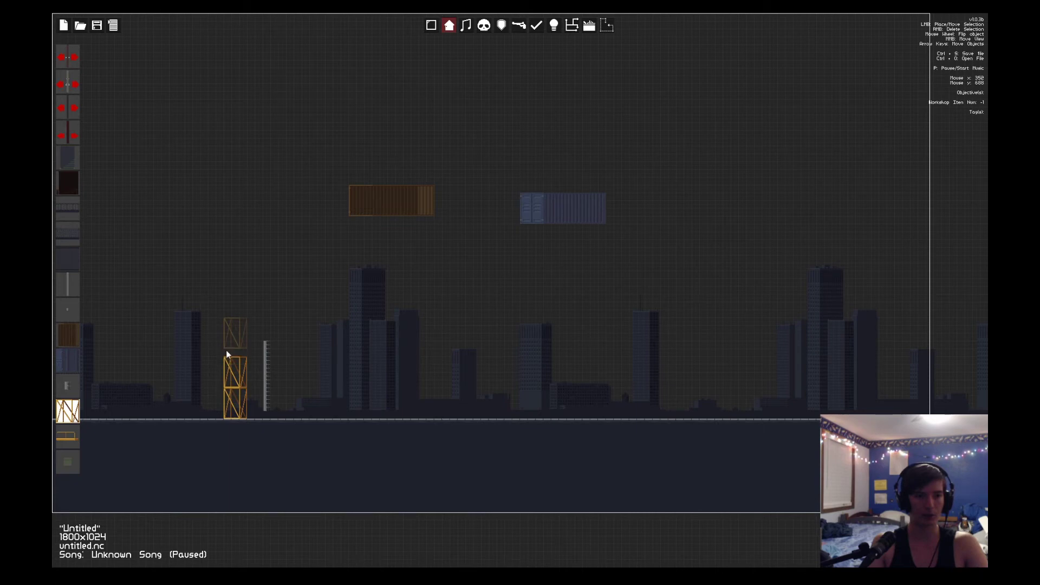
pyautogui.click(226, 353)
pyautogui.click(60, 440)
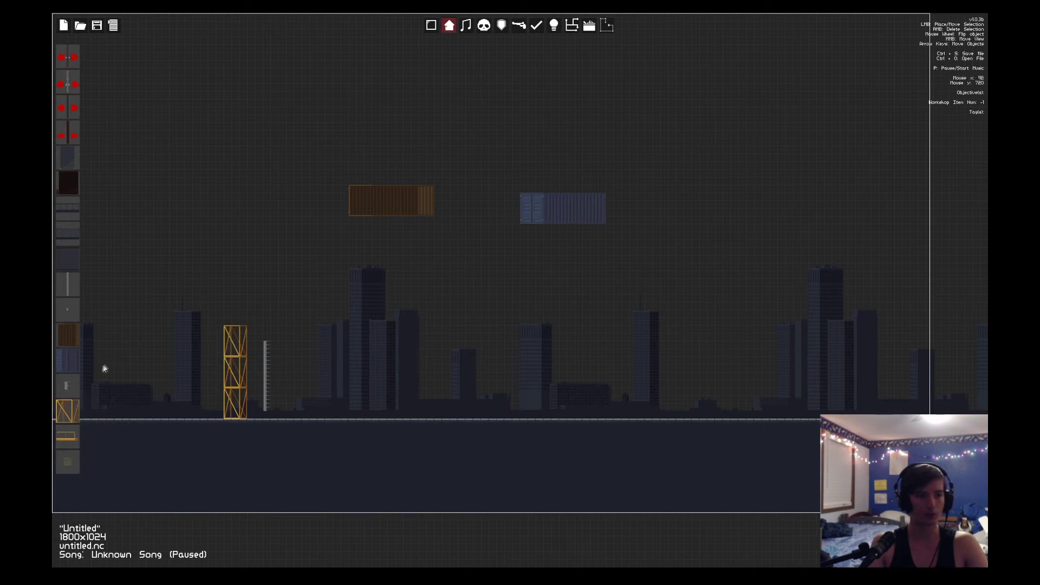
pyautogui.click(59, 443)
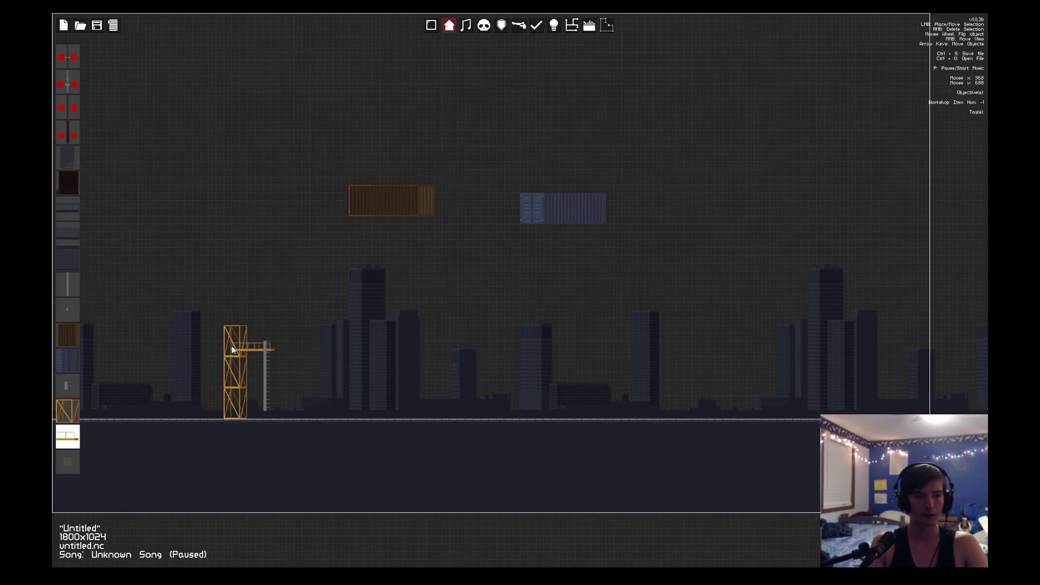
pyautogui.click(265, 349)
pyautogui.click(216, 352)
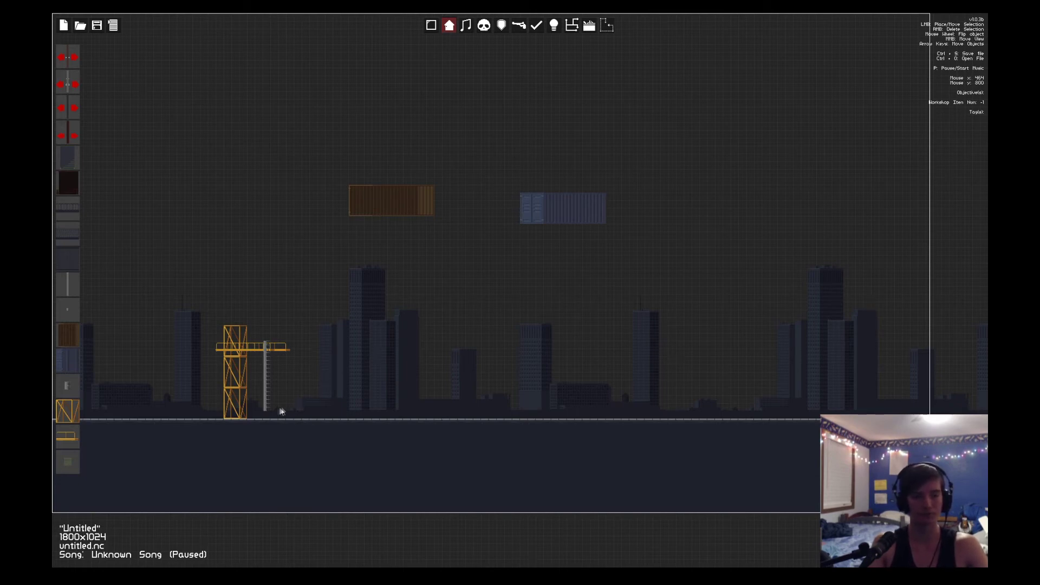
pyautogui.rightClick(282, 349)
pyautogui.click(306, 382)
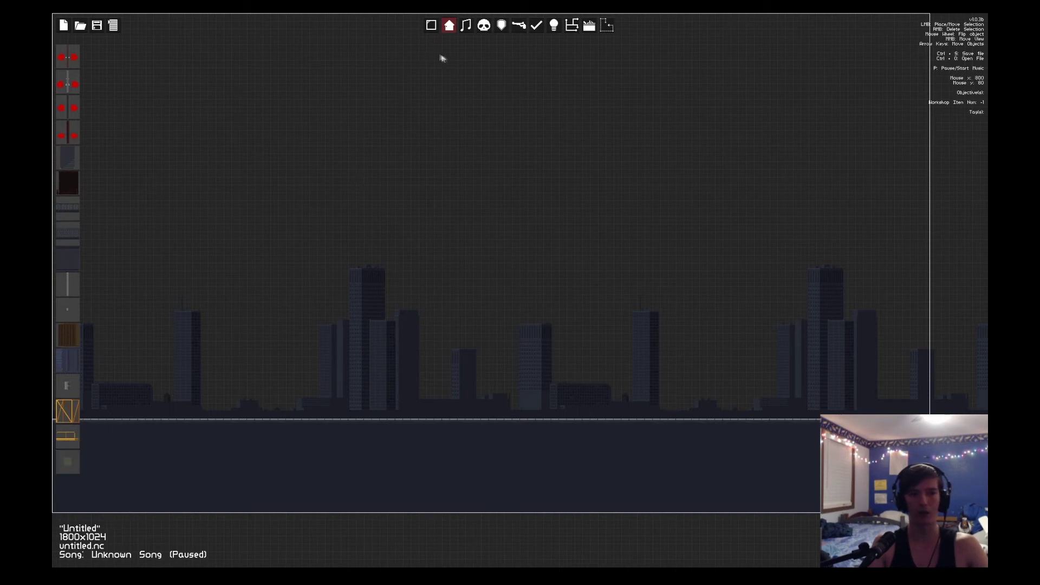
pyautogui.scroll(6, 76, 204)
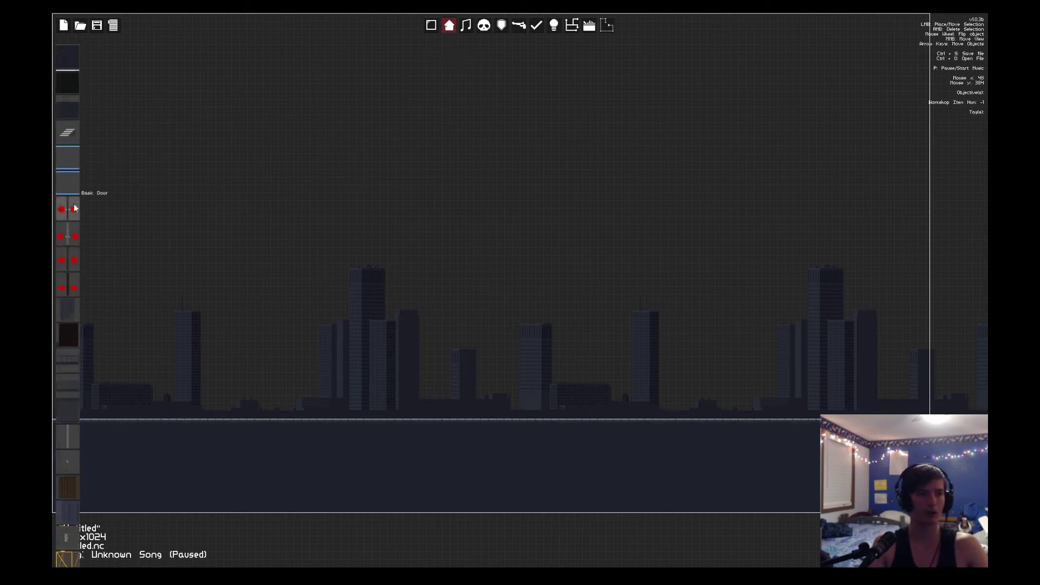
pyautogui.scroll(-5, 70, 271)
pyautogui.scroll(5, 69, 489)
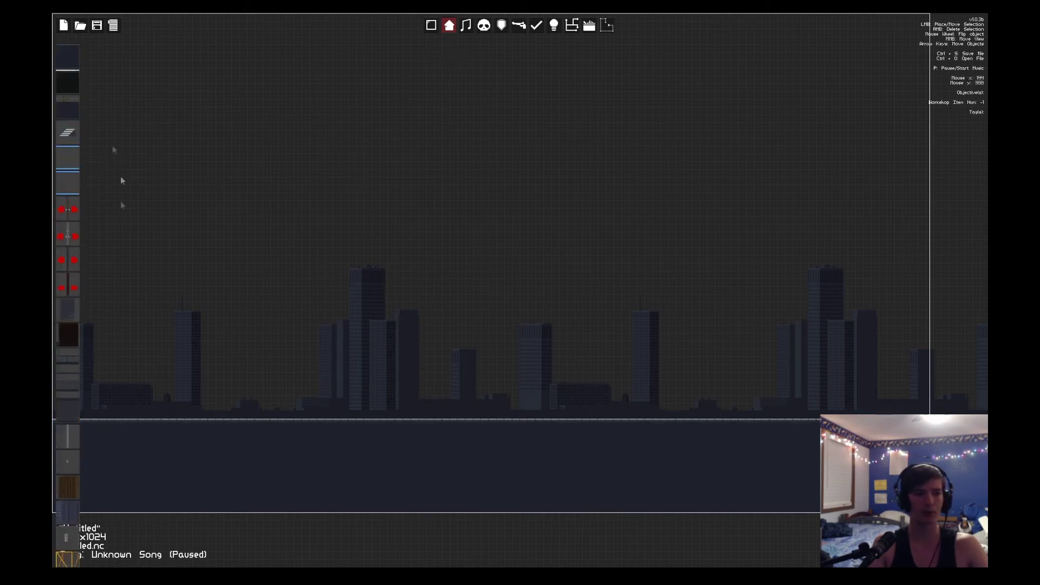
pyautogui.click(72, 85)
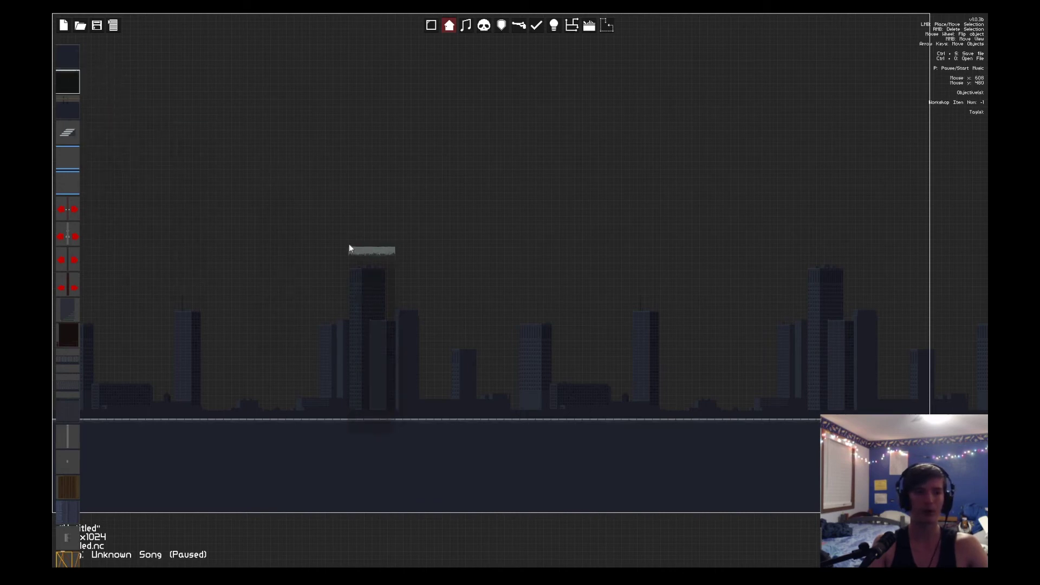
pyautogui.click(388, 164)
pyautogui.moveTo(437, 271); pyautogui.dragTo(453, 228)
pyautogui.rightClick(462, 251)
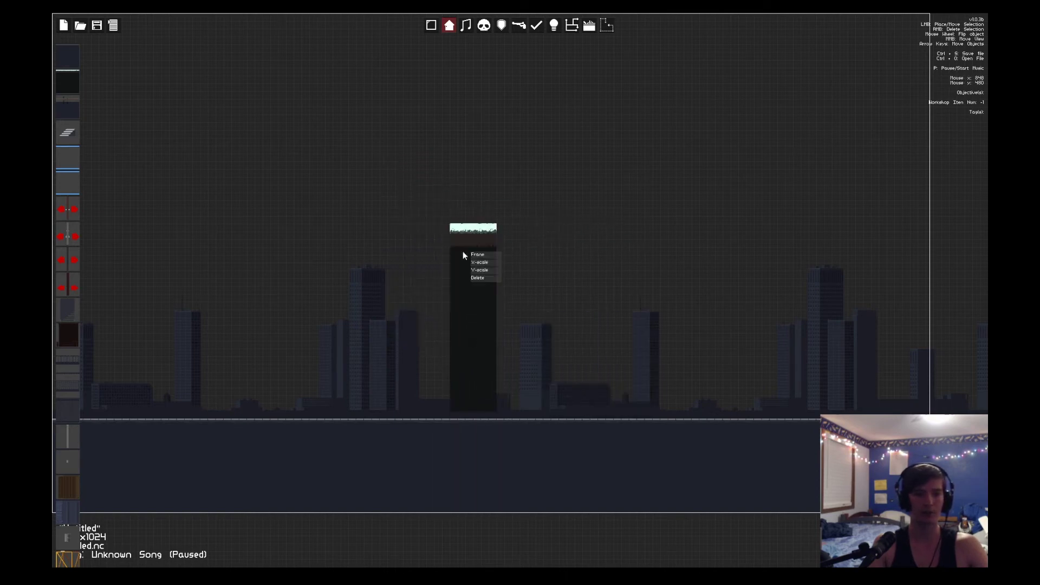
pyautogui.click(492, 277)
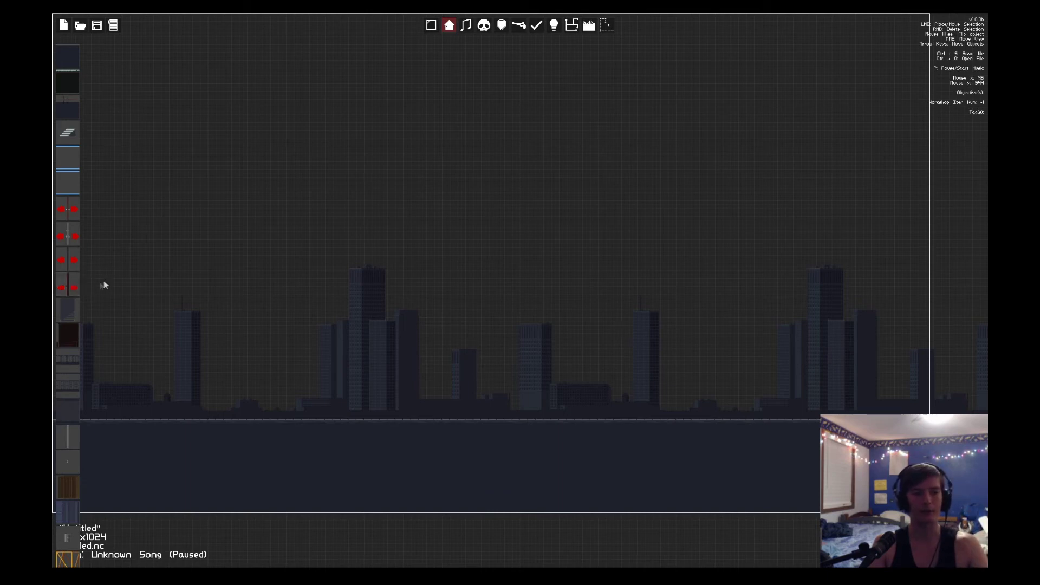
pyautogui.scroll(-3, 61, 290)
pyautogui.click(63, 314)
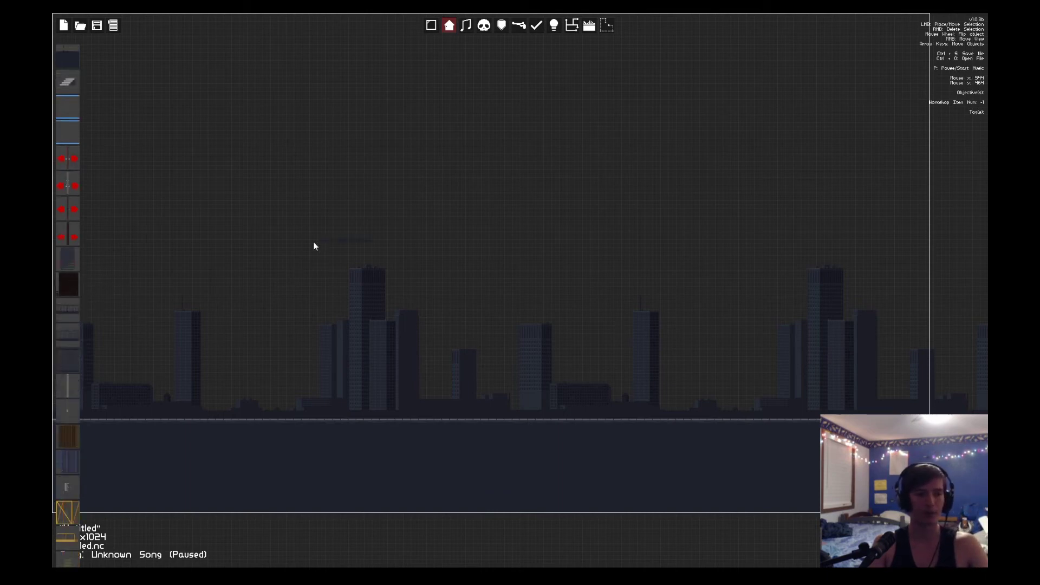
pyautogui.click(68, 327)
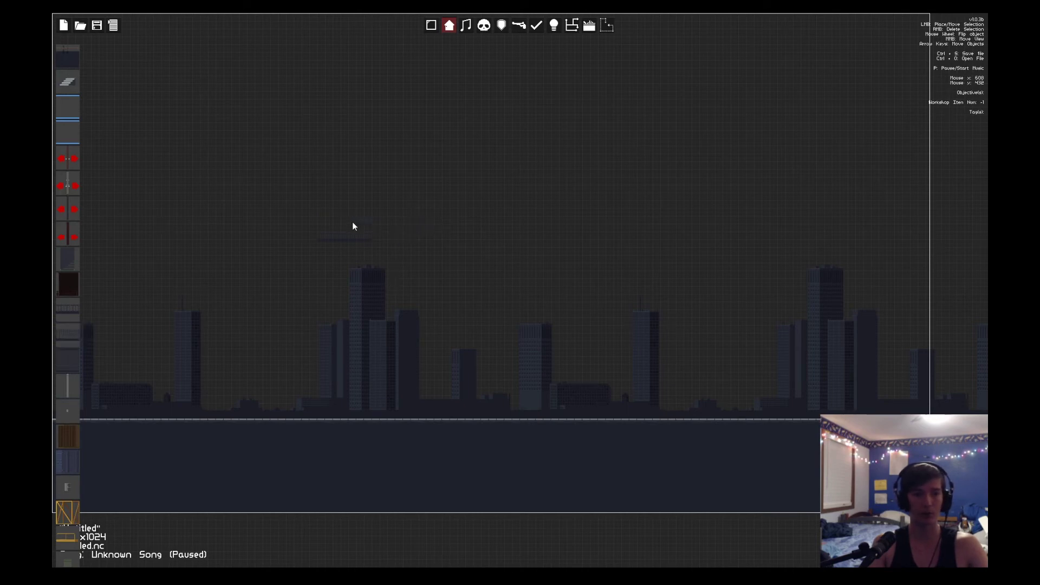
pyautogui.rightClick(338, 238)
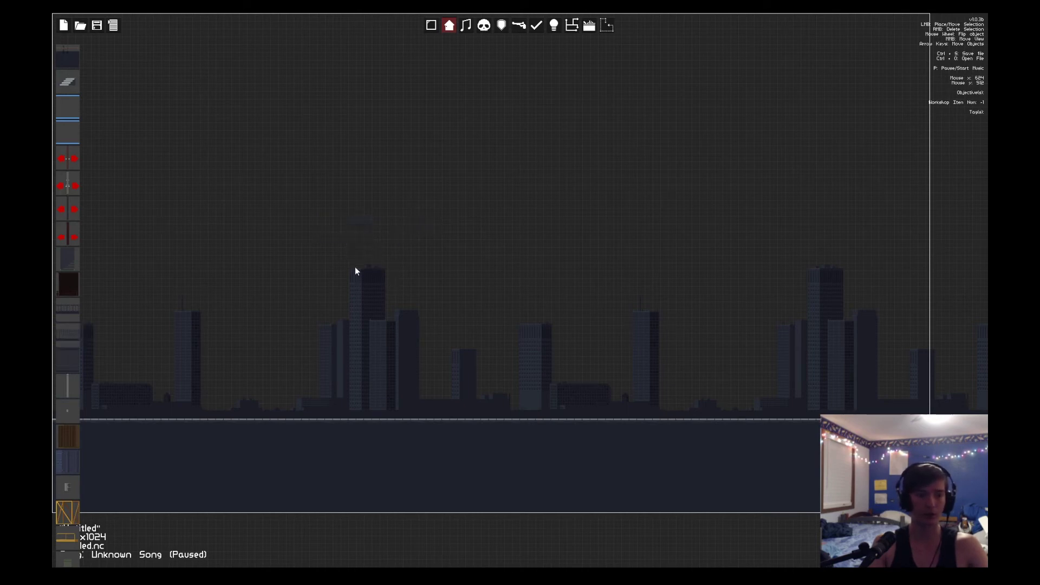
pyautogui.rightClick(360, 223)
pyautogui.scroll(-3, 73, 317)
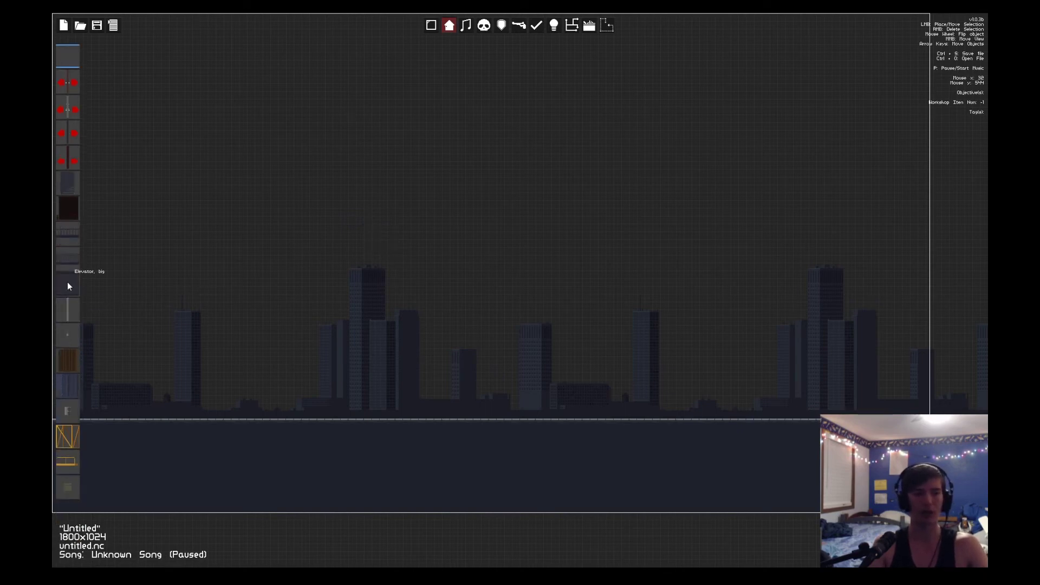
pyautogui.scroll(5, 76, 217)
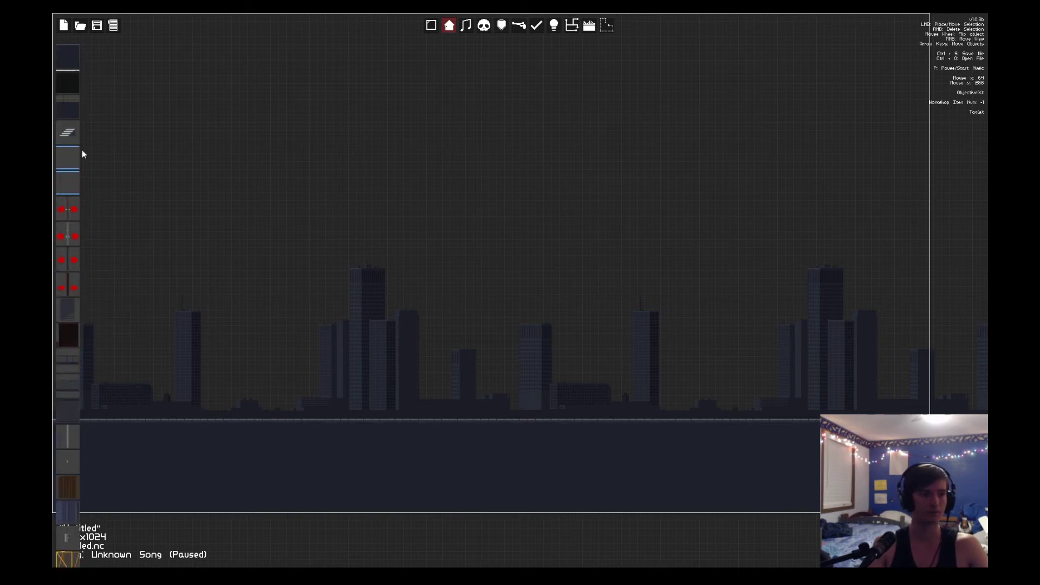
# Browse the Music, Enemies and Blocks palettes, then switch to the Objectives palette.
pyautogui.click(466, 26)
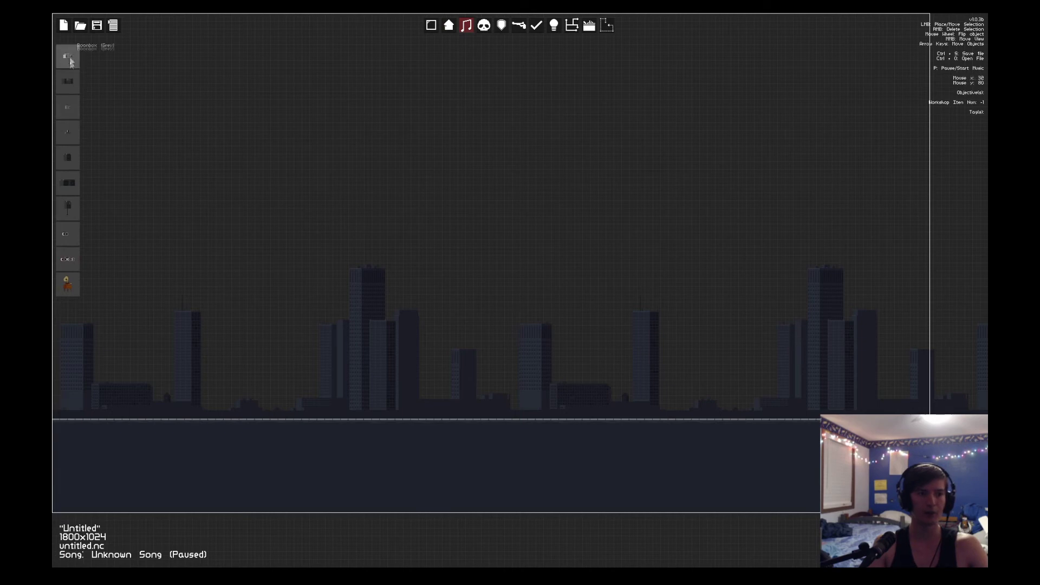
pyautogui.click(484, 26)
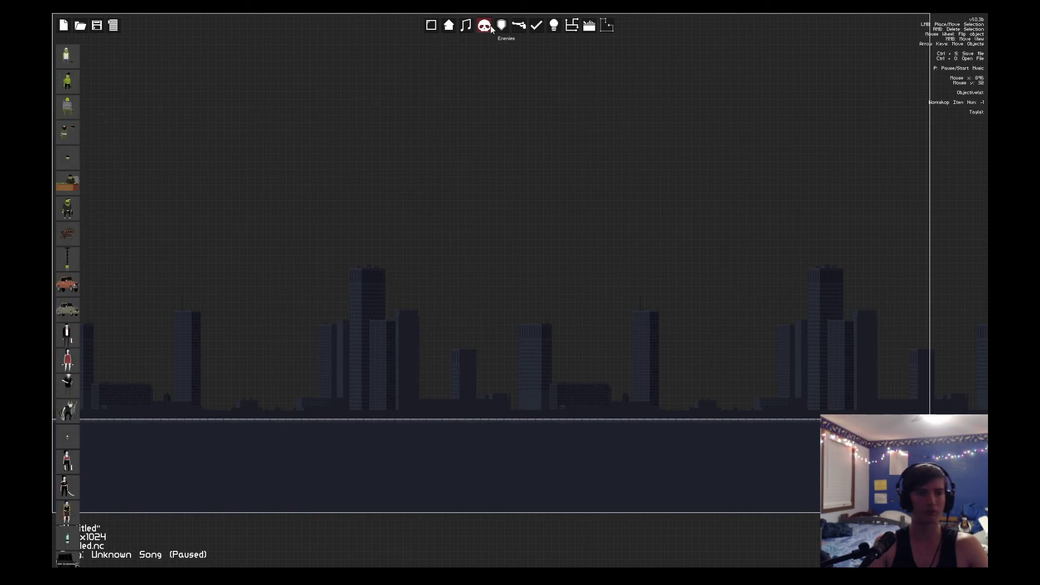
pyautogui.click(431, 26)
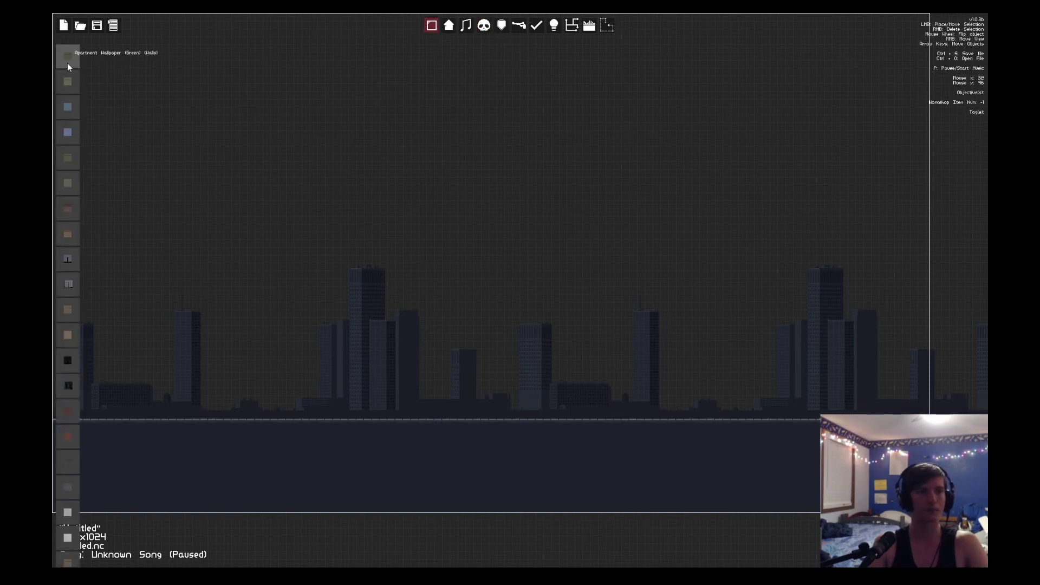
pyautogui.press('4')
pyautogui.click(536, 26)
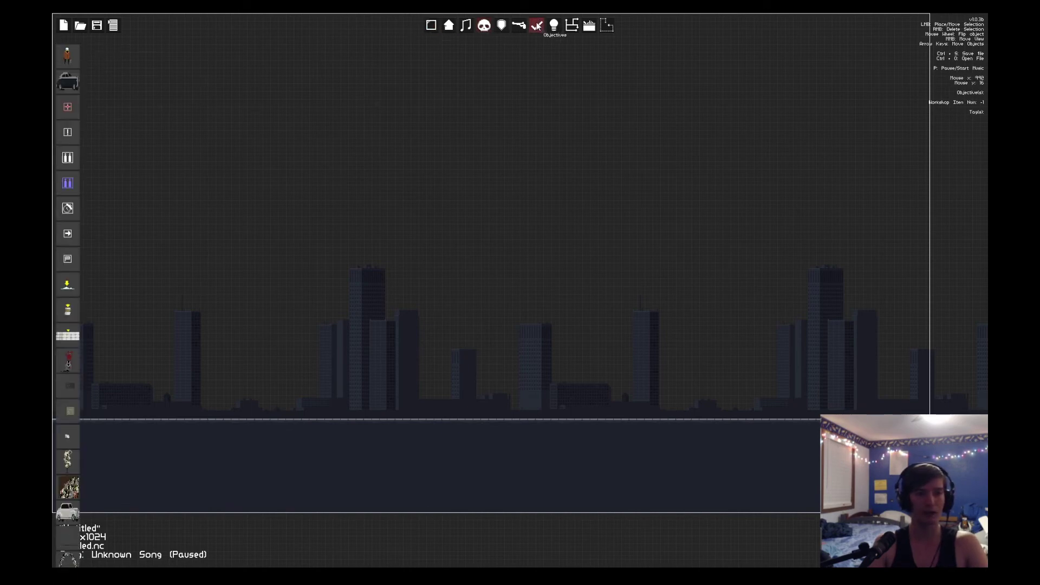
# Place the Car and Player Spawn, then drag both onto the street at the level's left edge.
pyautogui.click(68, 80)
pyautogui.click(135, 292)
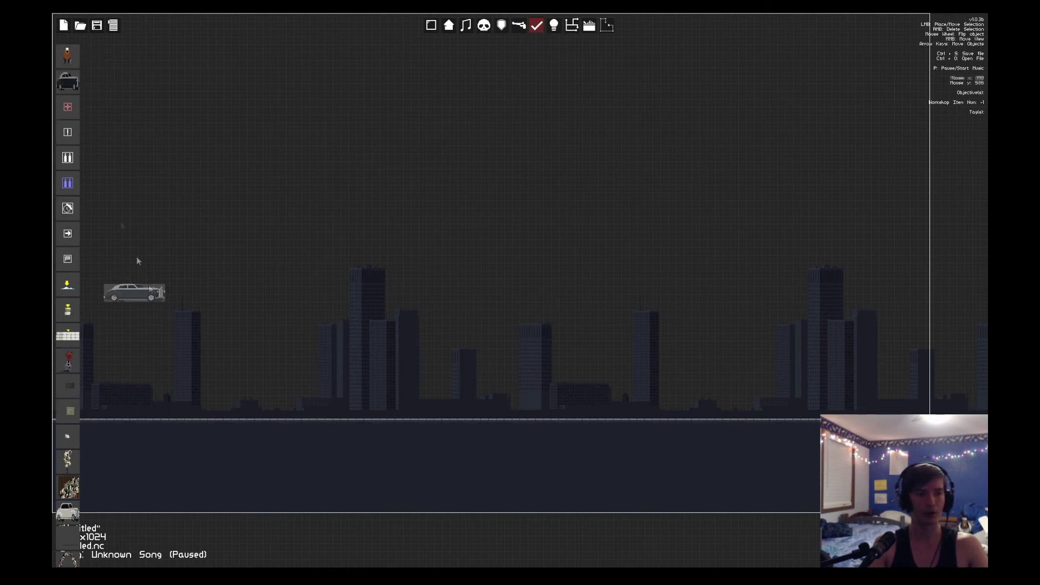
pyautogui.click(68, 55)
pyautogui.click(247, 183)
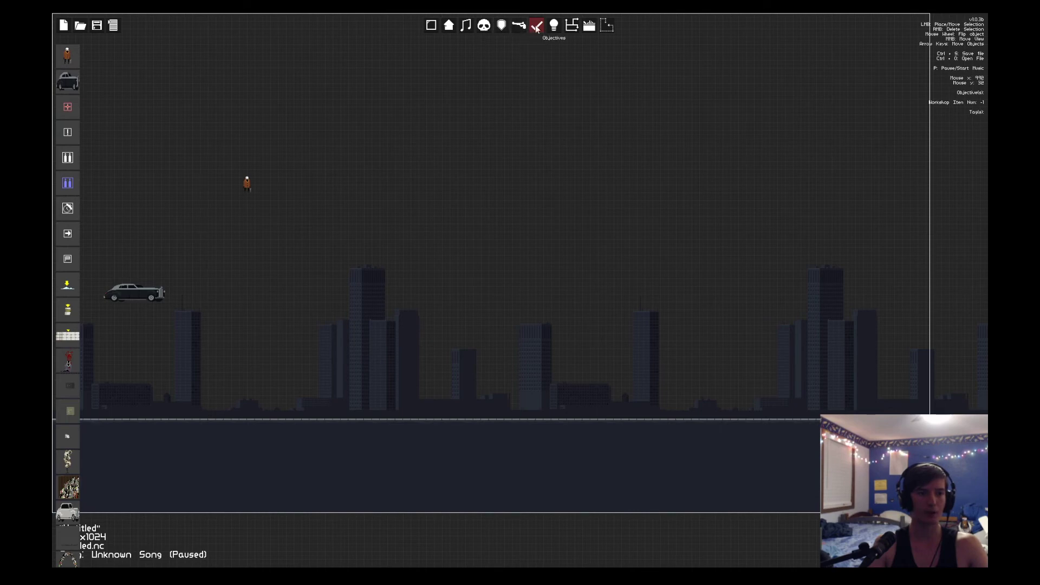
pyautogui.moveTo(151, 284); pyautogui.dragTo(116, 417)
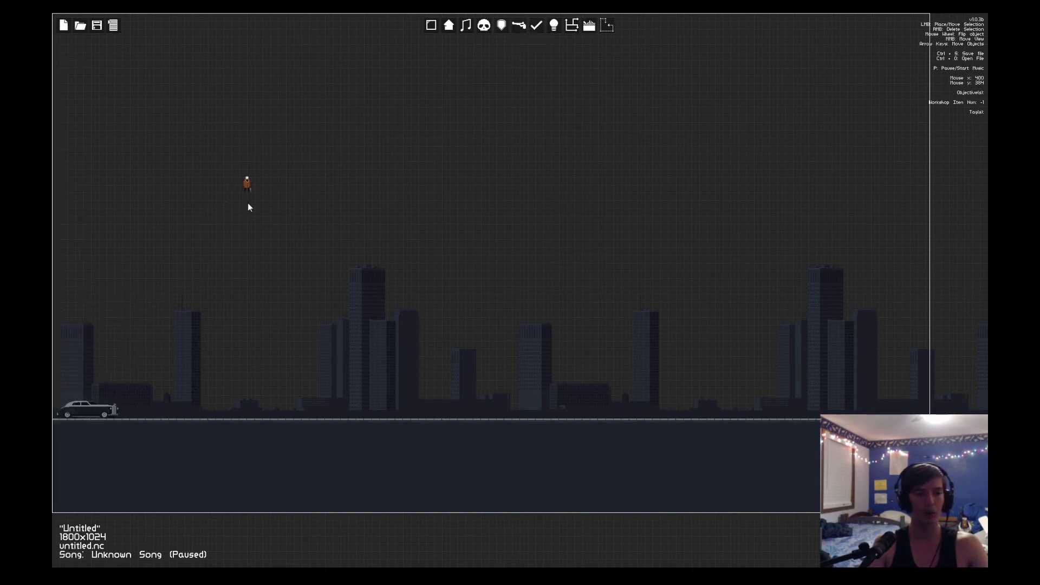
pyautogui.moveTo(251, 184); pyautogui.dragTo(133, 417)
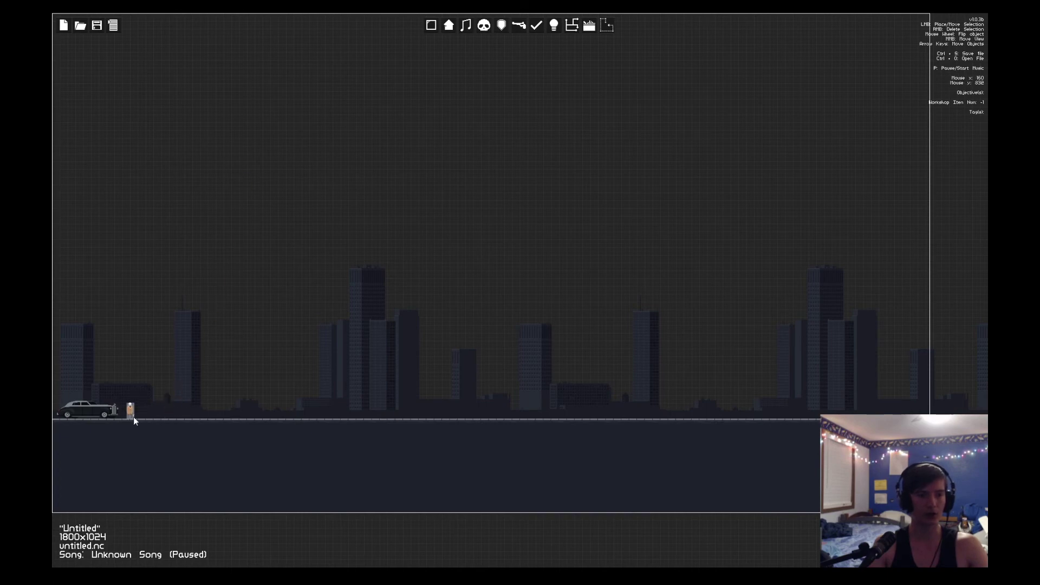
pyautogui.click(86, 418)
pyautogui.click(53, 412)
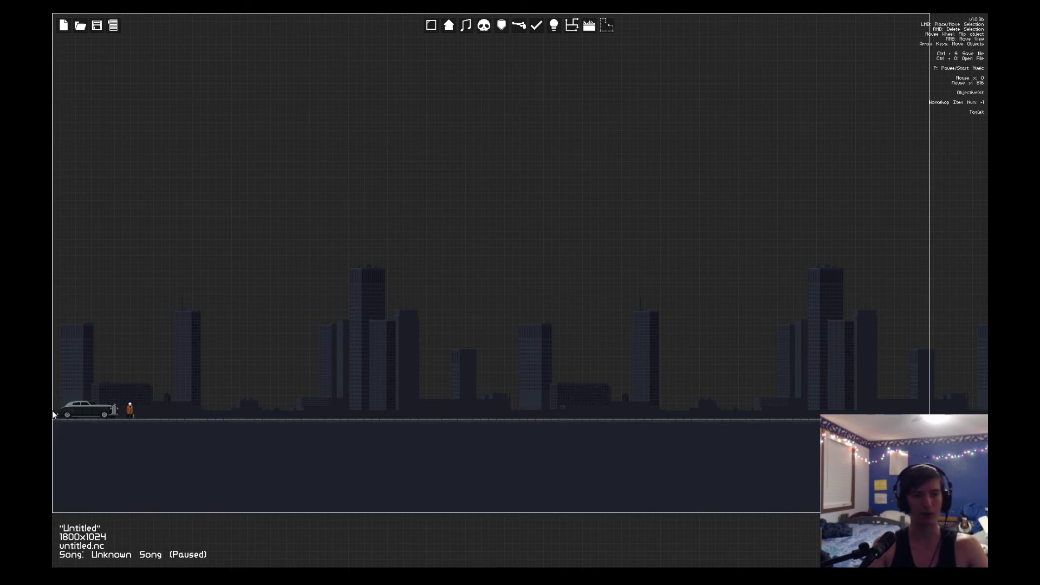
# Draw the Apartment Wallpaper (Green) blocks that form the house's ground and upper rooms.
pyautogui.press('1')
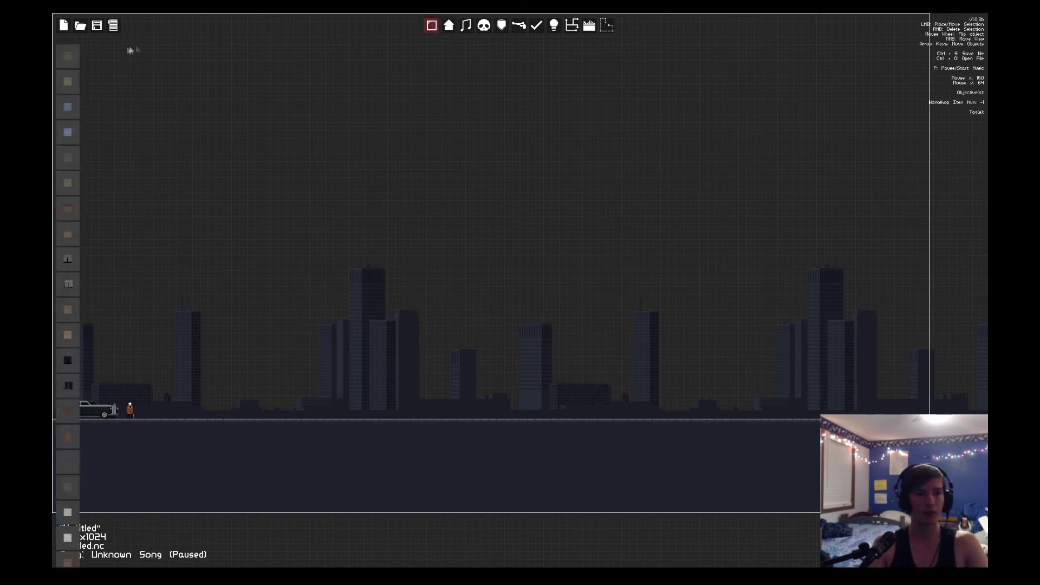
pyautogui.click(67, 56)
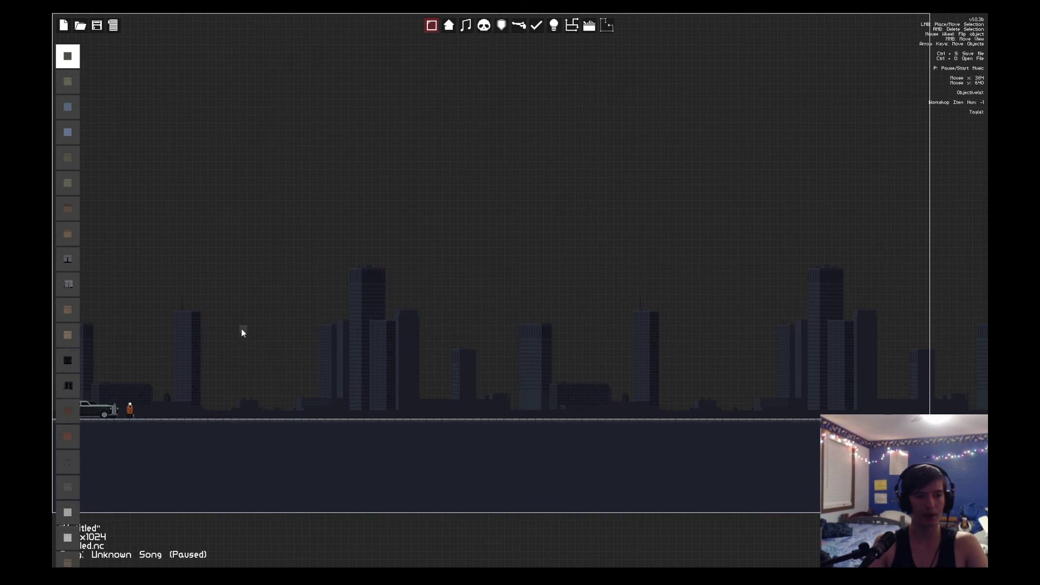
pyautogui.moveTo(241, 328); pyautogui.dragTo(404, 415)
pyautogui.moveTo(408, 332); pyautogui.dragTo(664, 415)
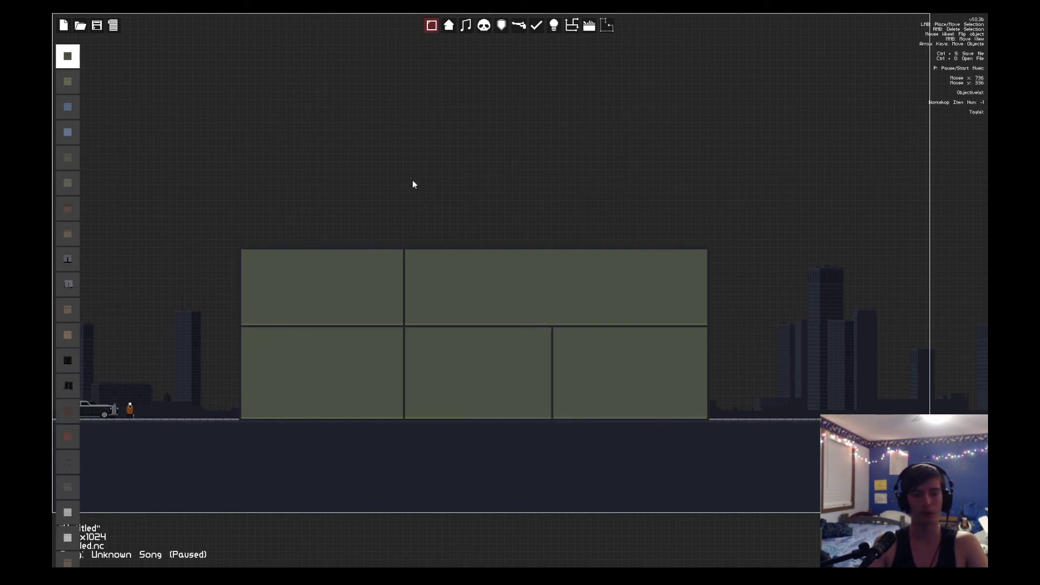
pyautogui.moveTo(411, 180); pyautogui.dragTo(528, 250, button='right')
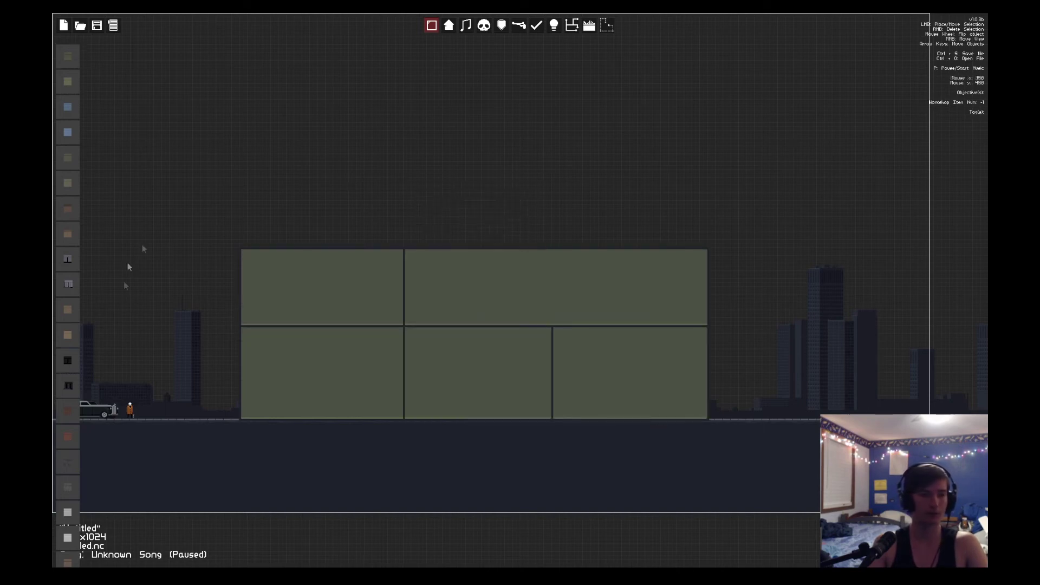
# Add a small Club Wallpaper (Dark) rooftop block above the house's right end.
pyautogui.click(61, 369)
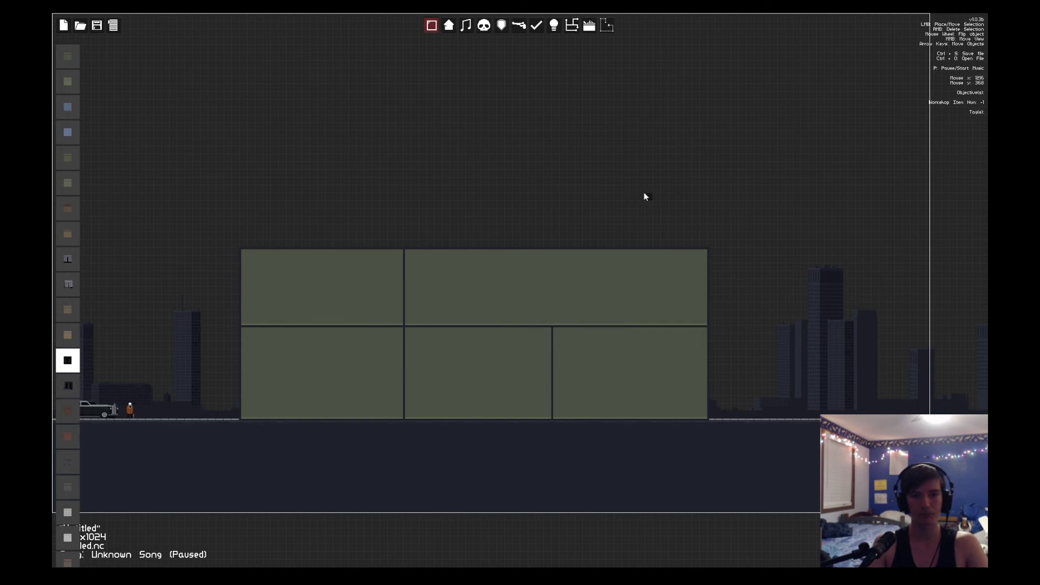
pyautogui.moveTo(644, 192); pyautogui.dragTo(706, 247)
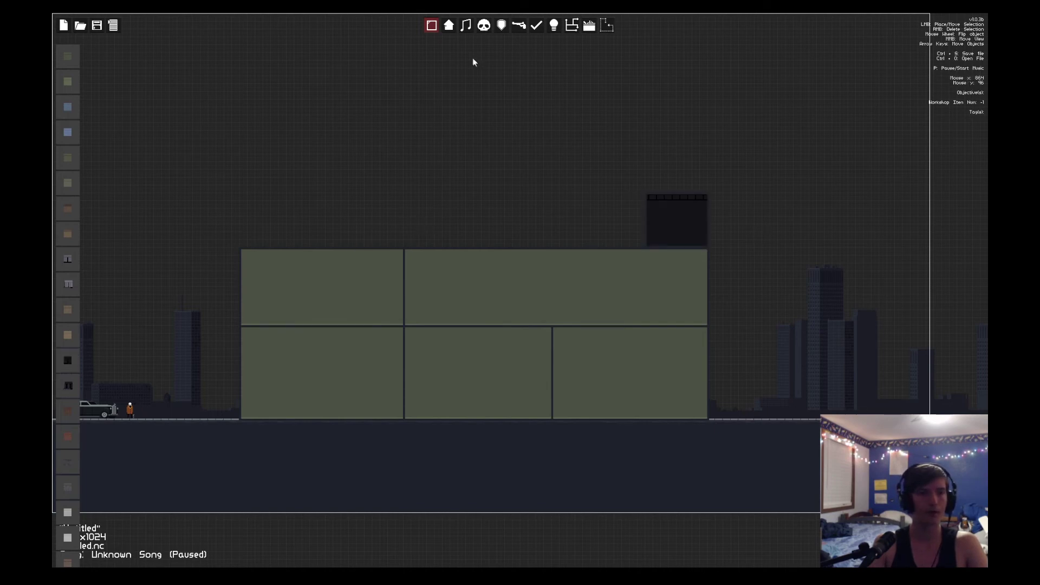
pyautogui.click(447, 26)
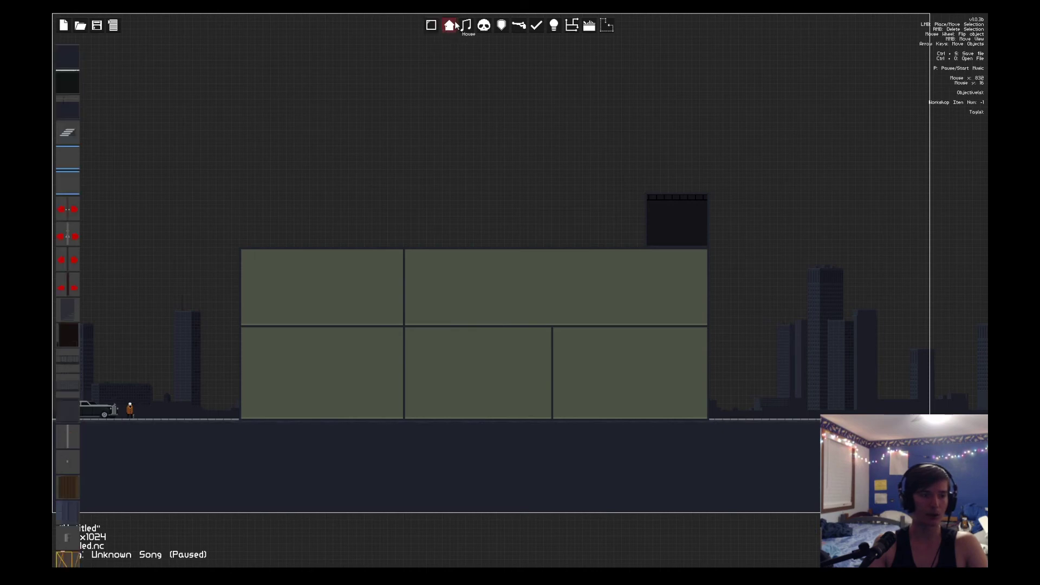
# Place Basic Doors along the ground-floor room seams, then stop placing.
pyautogui.click(68, 214)
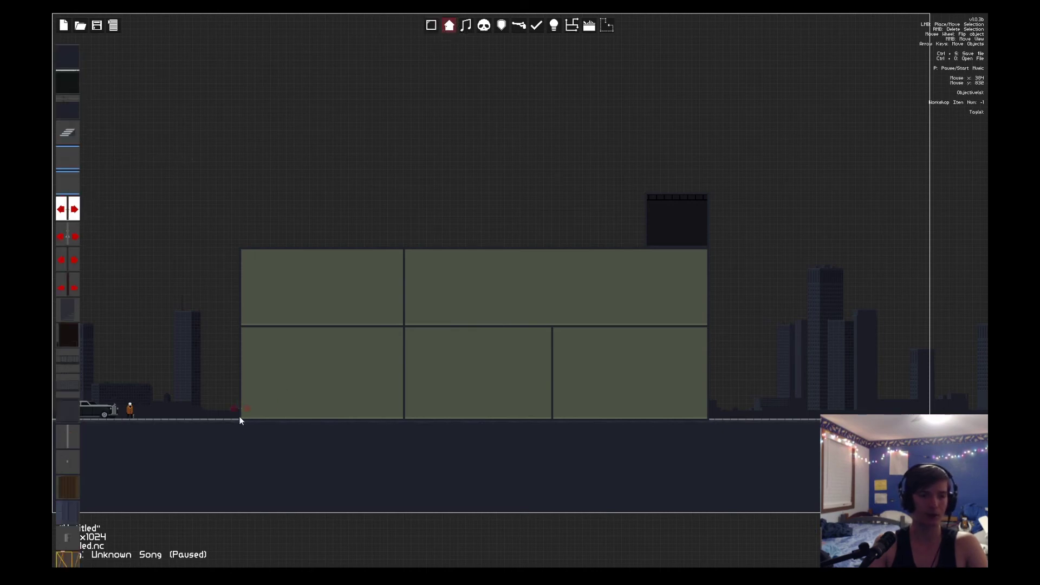
pyautogui.click(403, 416)
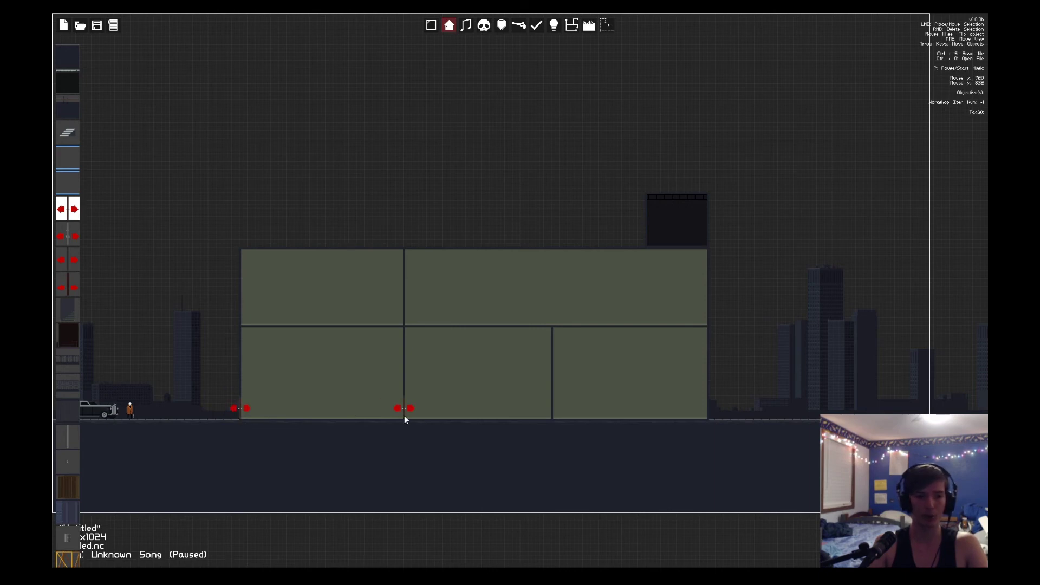
pyautogui.click(554, 418)
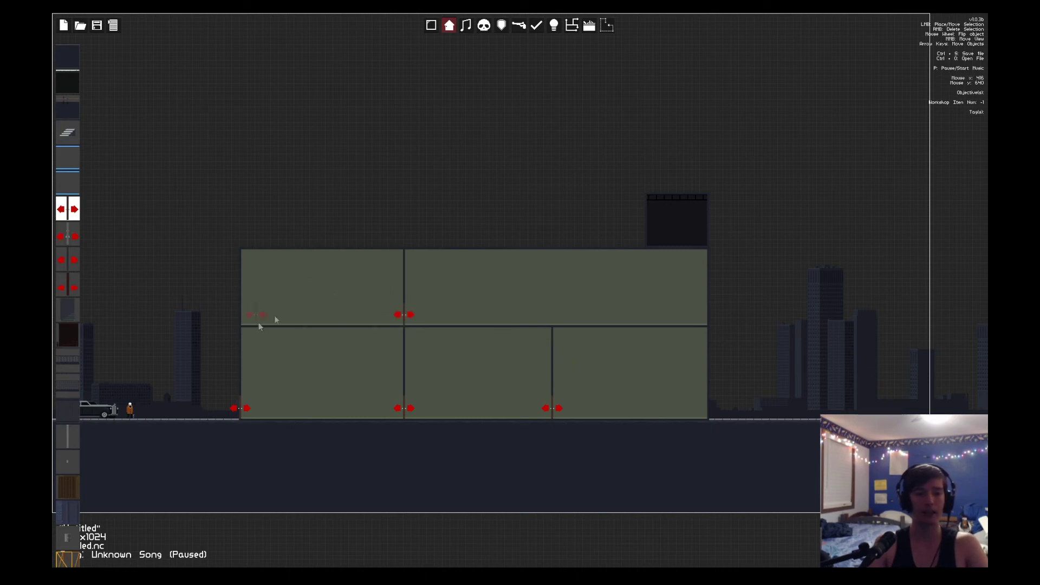
pyautogui.rightClick(499, 200)
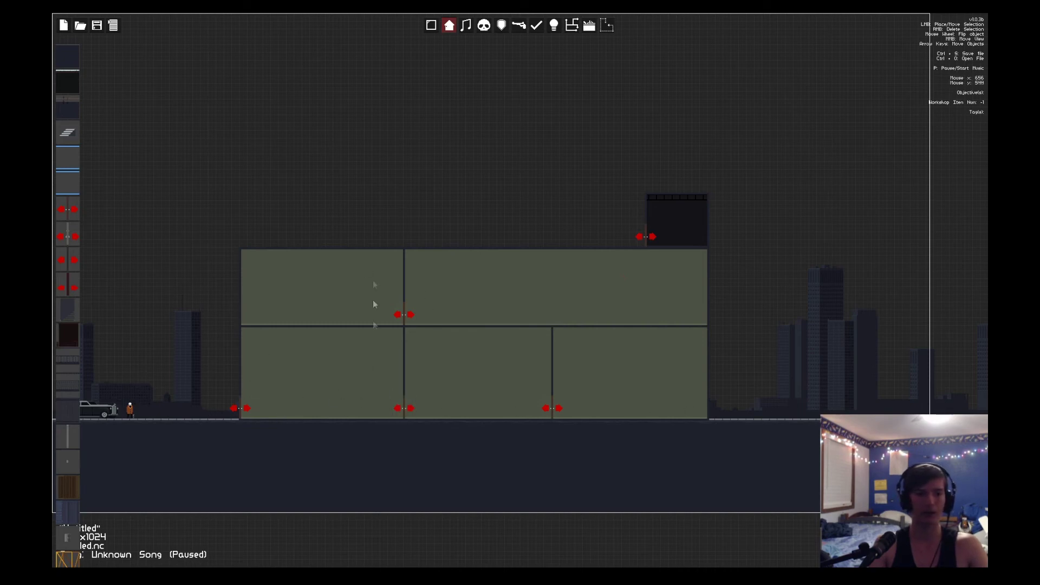
# Place stair pieces in the upper-left and upper-right rooms.
pyautogui.click(64, 306)
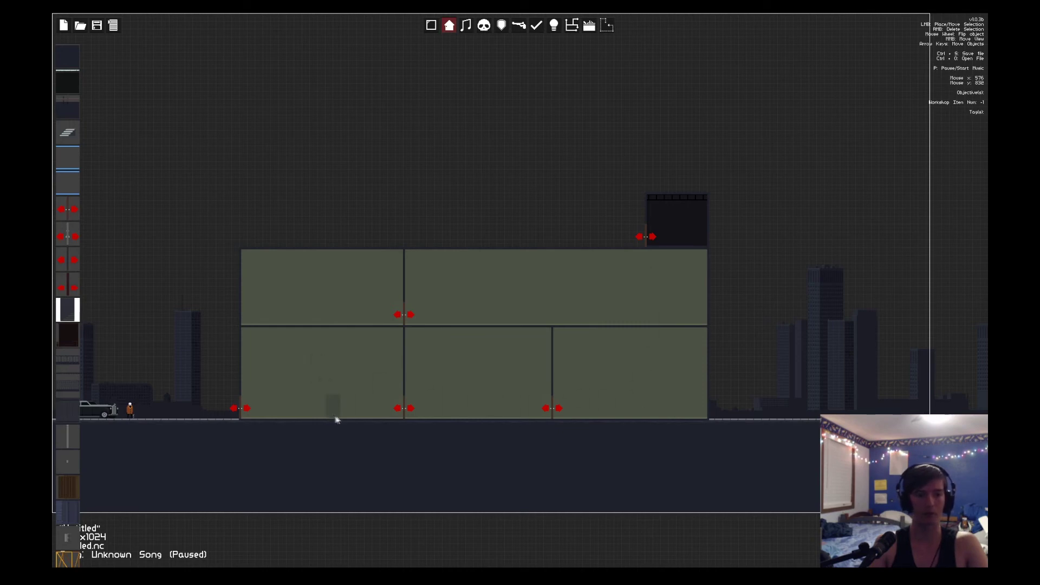
pyautogui.click(351, 325)
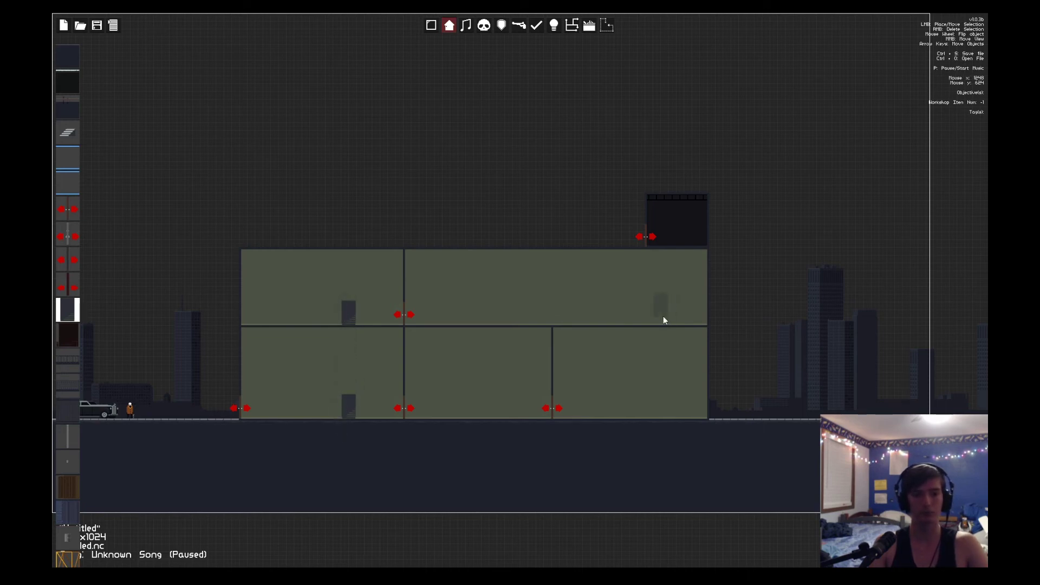
pyautogui.click(677, 324)
# Set the upper-left, upper-right and rooftop stairs' Direction to Down, adding one more stair piece.
pyautogui.rightClick(346, 312)
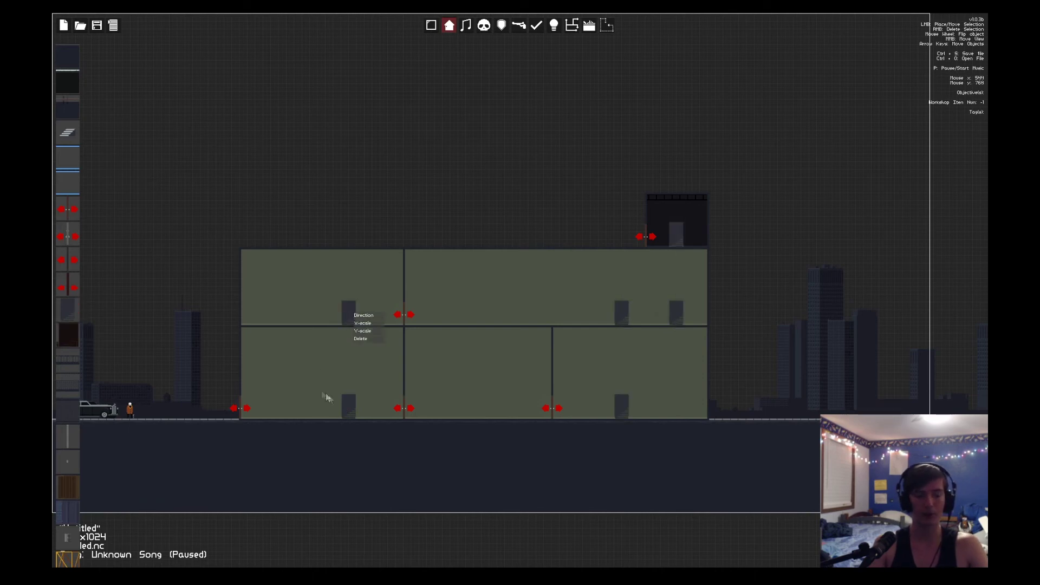
pyautogui.click(366, 314)
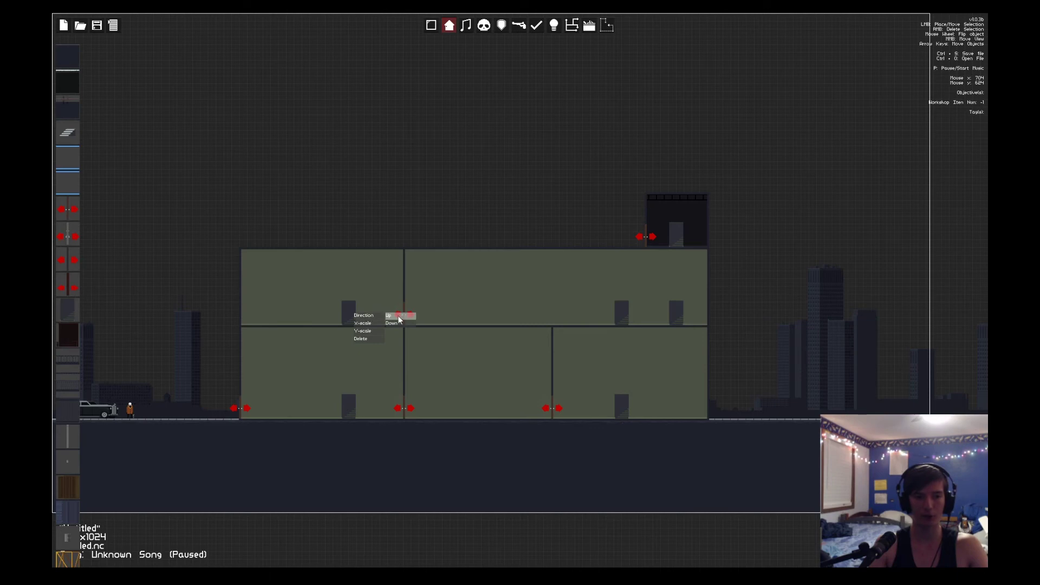
pyautogui.click(391, 324)
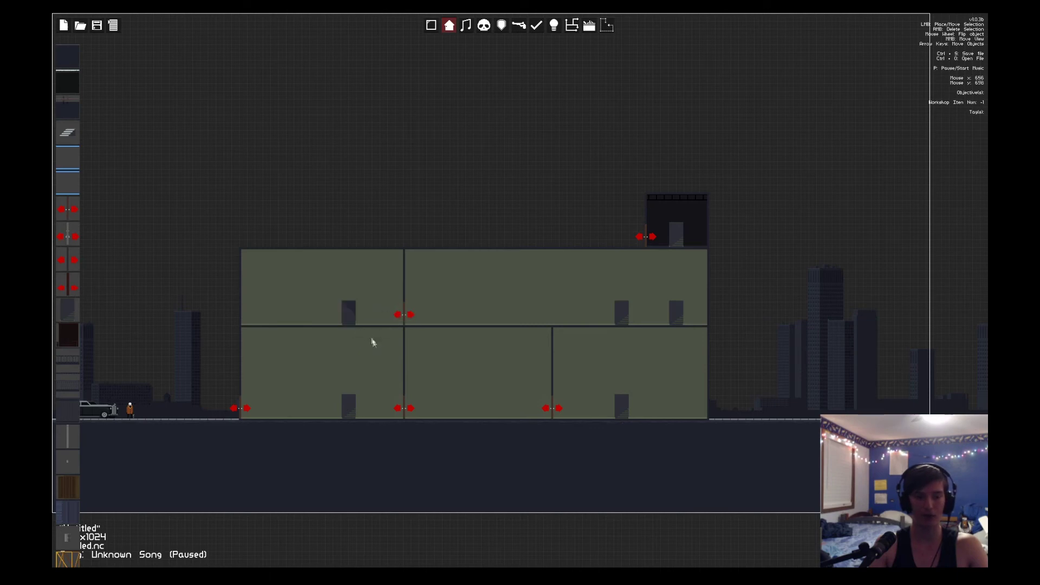
pyautogui.rightClick(623, 310)
pyautogui.click(629, 314)
pyautogui.click(665, 320)
pyautogui.rightClick(676, 233)
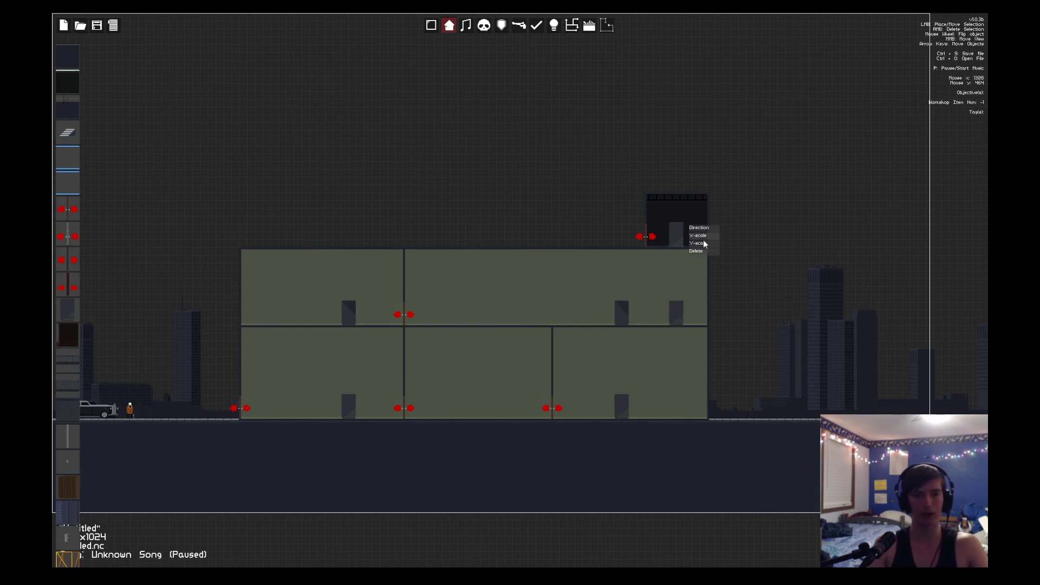
pyautogui.click(731, 235)
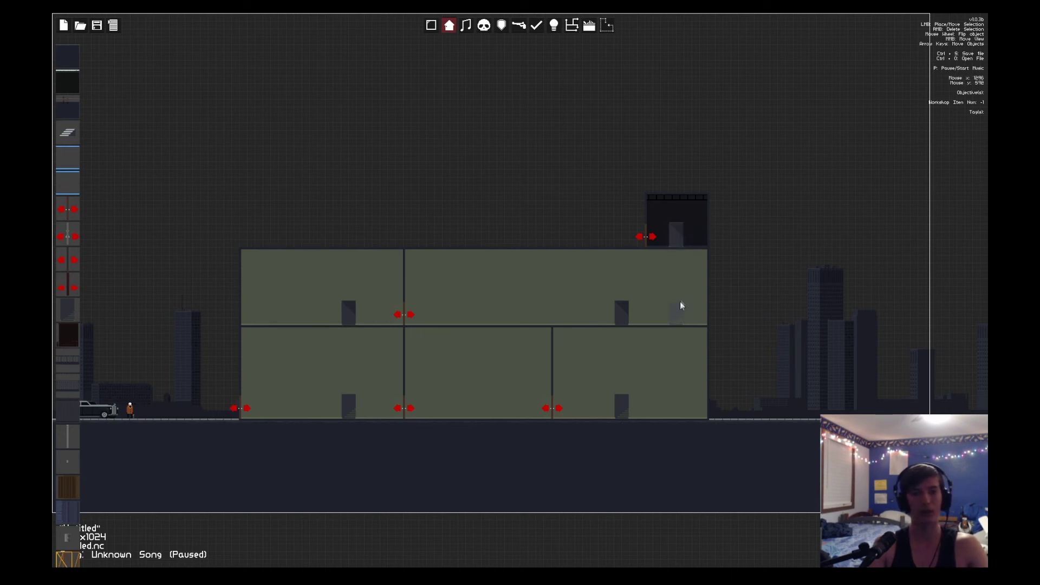
pyautogui.click(673, 324)
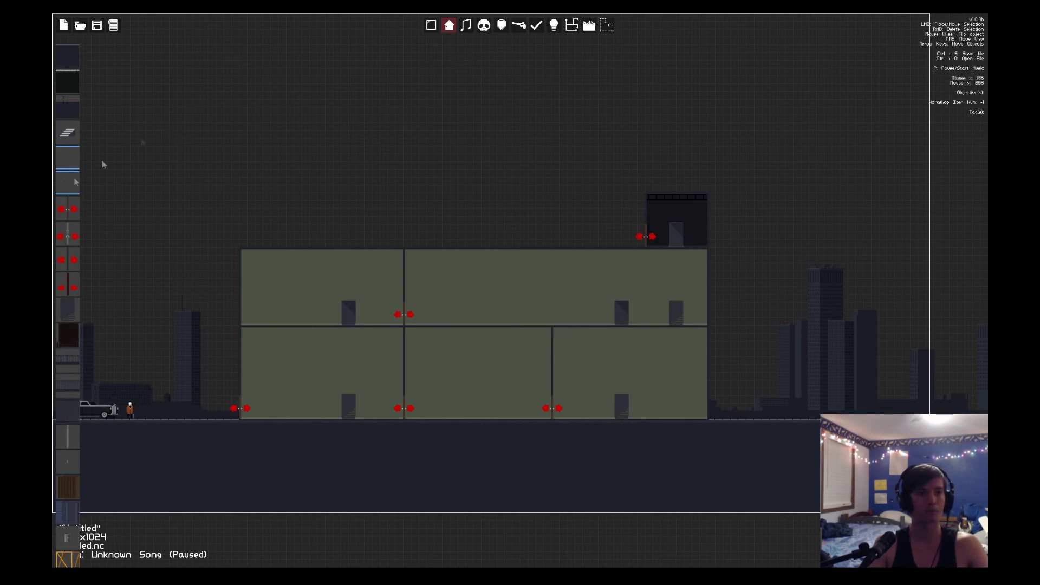
# Place a Basic Door at the house's right ground-floor end.
pyautogui.click(68, 209)
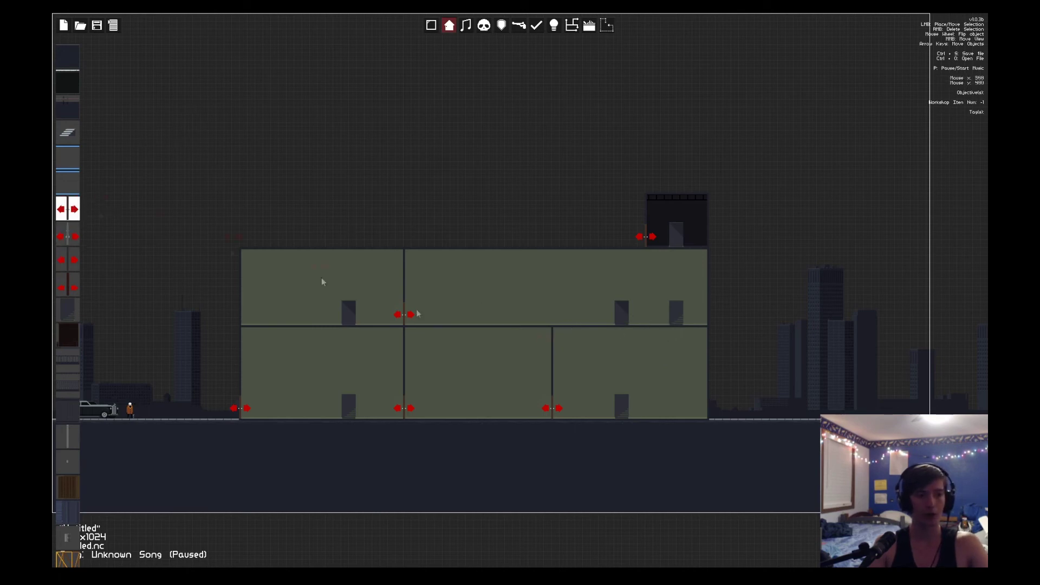
pyautogui.click(707, 418)
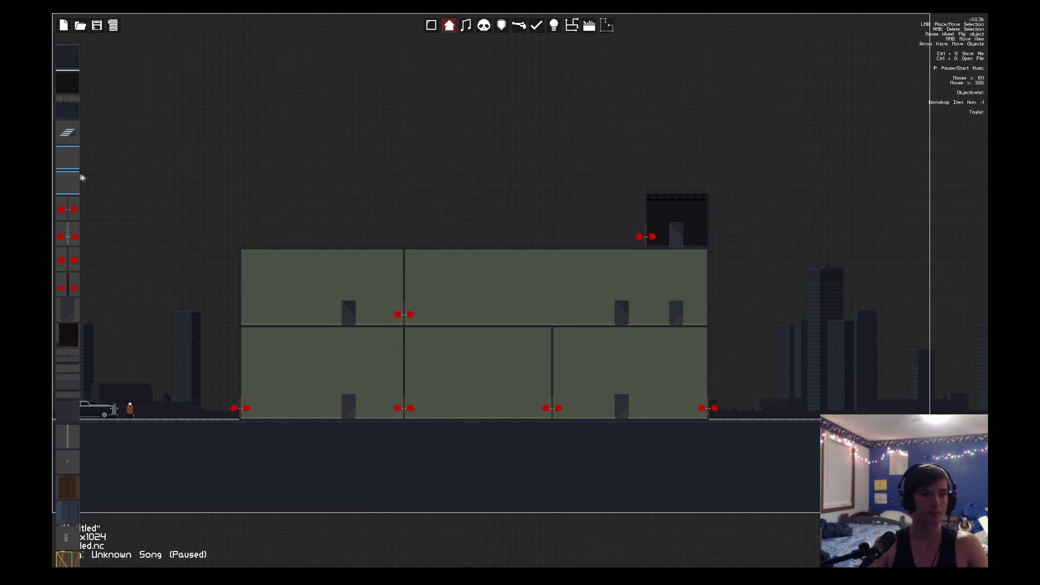
pyautogui.scroll(-3, 64, 226)
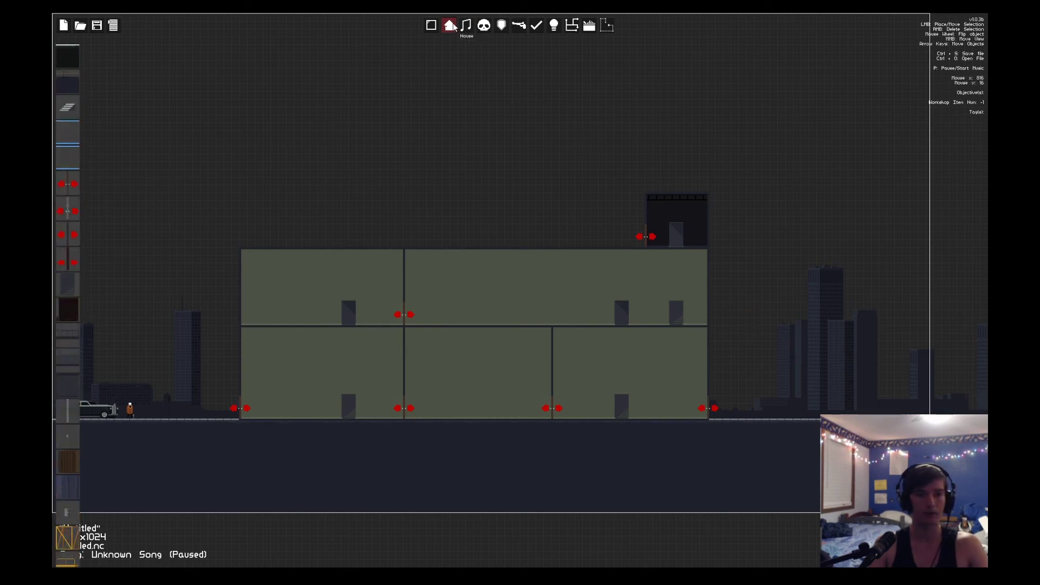
pyautogui.click(482, 29)
pyautogui.click(481, 28)
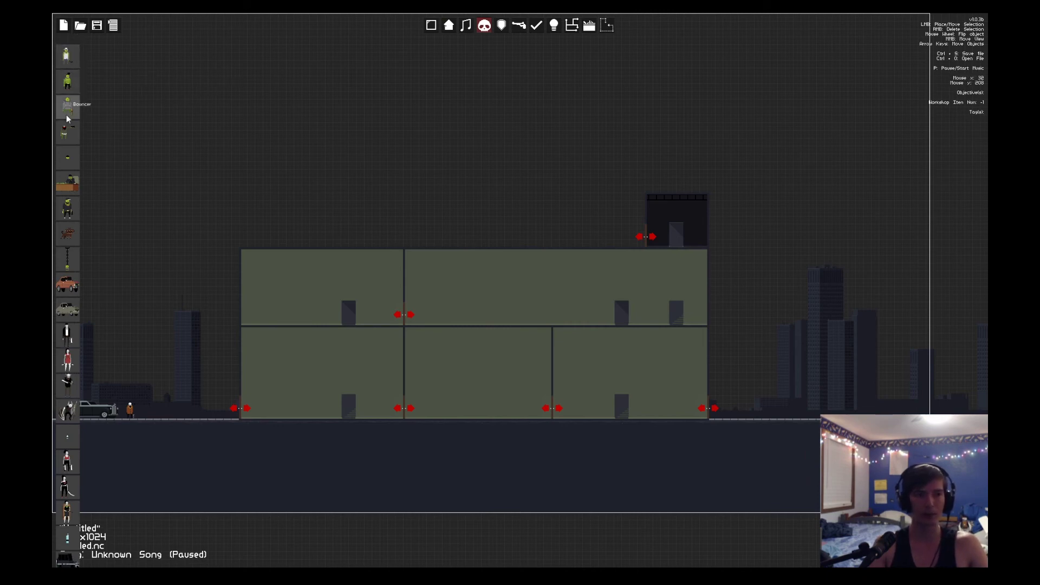
# Browse the enemy palette while placing enemies on the roof, in the rooms and outside.
pyautogui.scroll(-2, 68, 306)
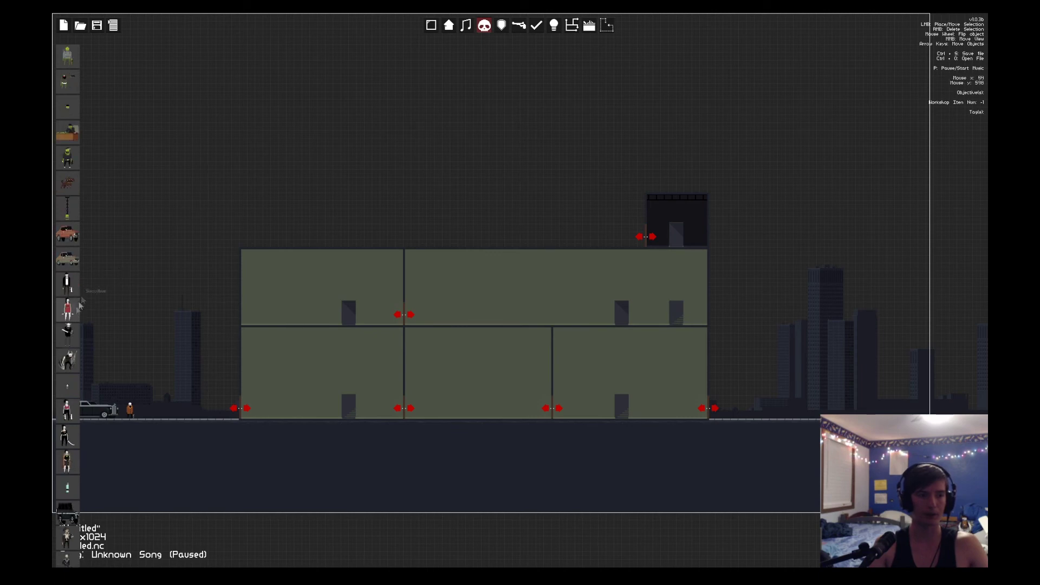
pyautogui.scroll(2, 67, 324)
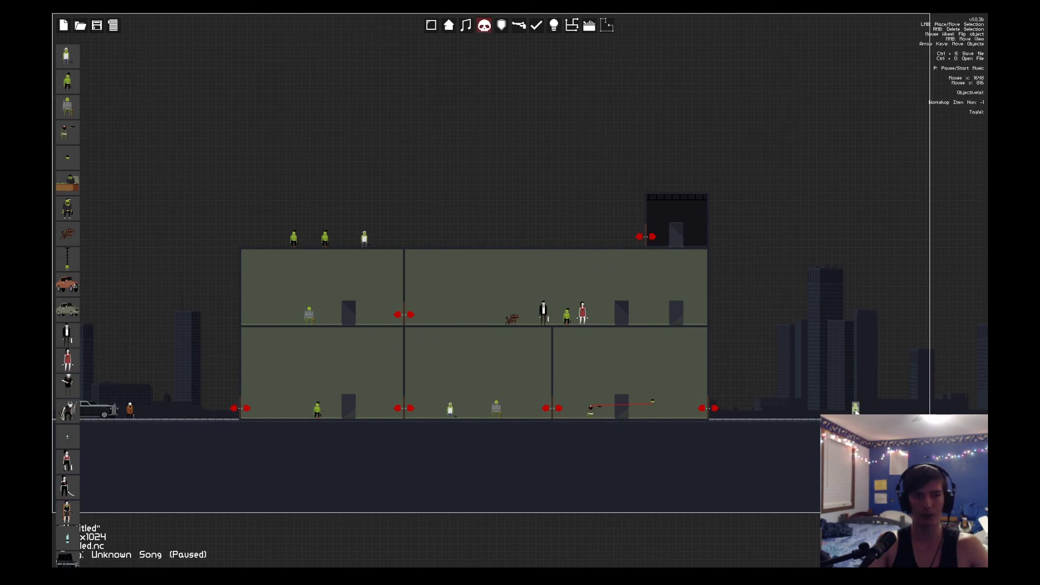
pyautogui.scroll(-6, 65, 181)
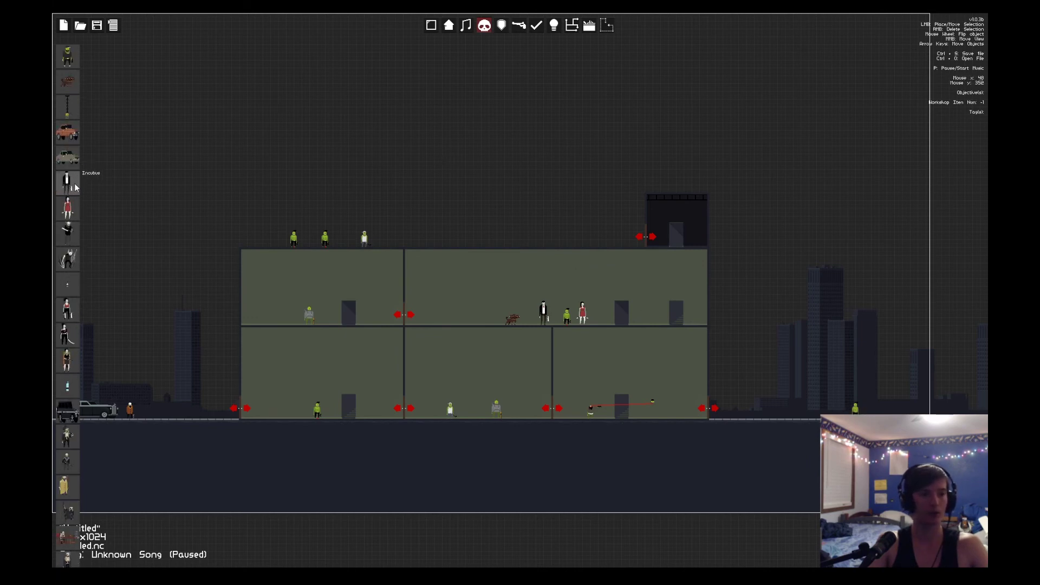
pyautogui.scroll(-7, 70, 184)
pyautogui.scroll(-5, 70, 244)
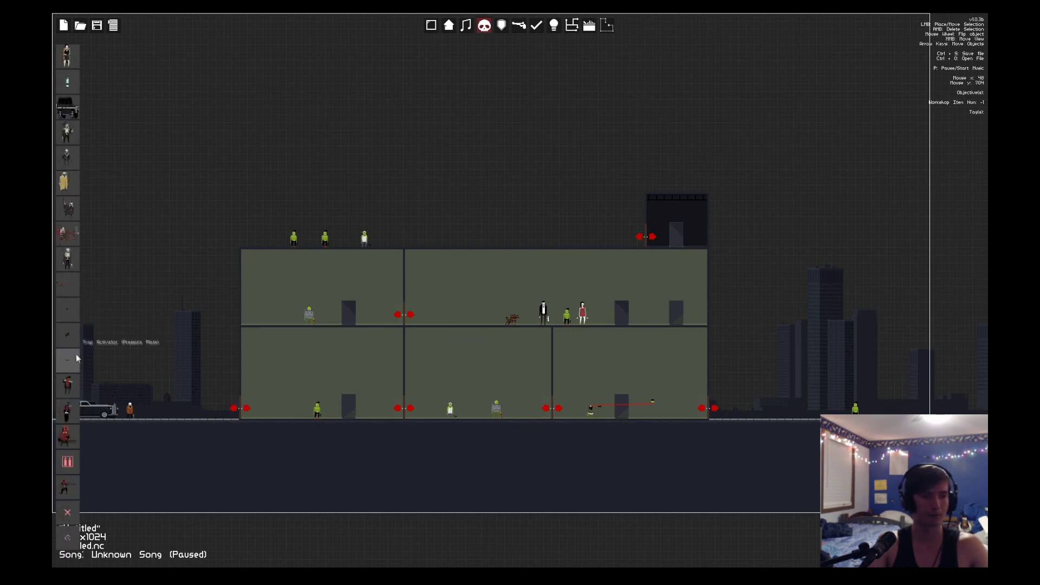
# Place a Shotgun Trap and drag it into the middle ground-floor room.
pyautogui.click(68, 285)
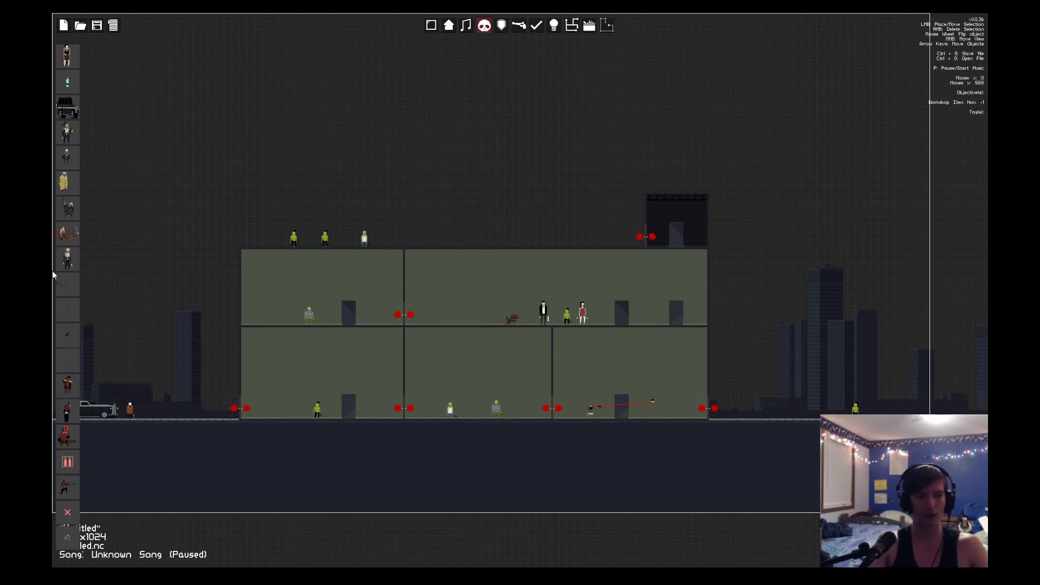
pyautogui.click(266, 406)
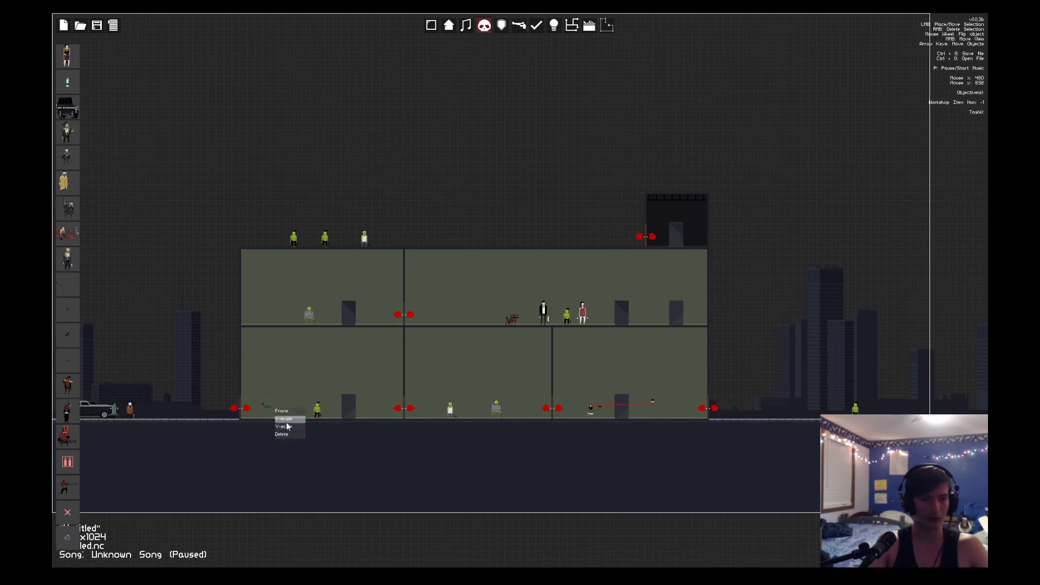
pyautogui.moveTo(265, 410); pyautogui.dragTo(427, 410)
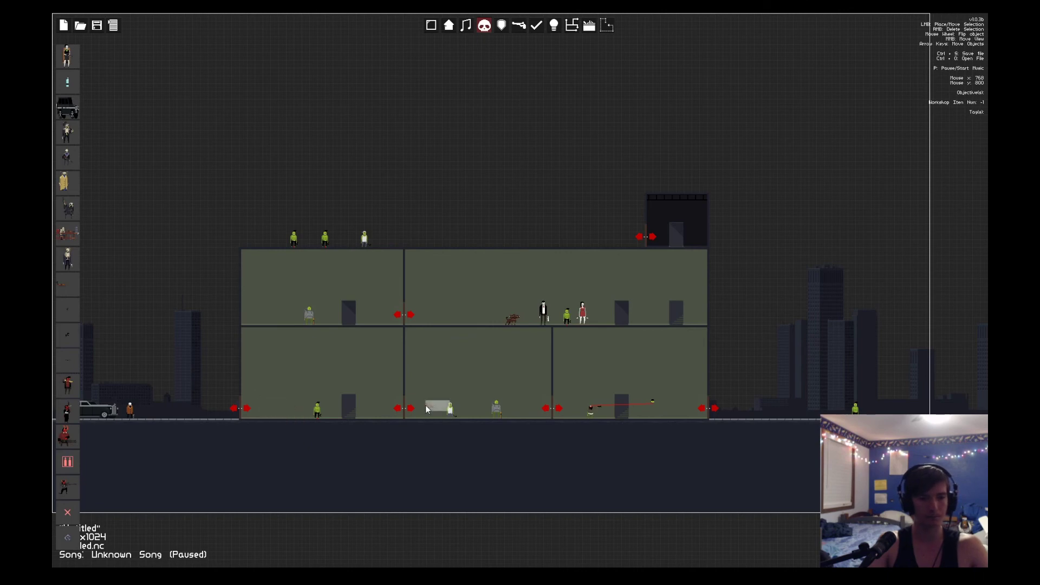
# Place a Trap Activator (Pressure Plate) beside the shotgun trap.
pyautogui.moveTo(435, 423)
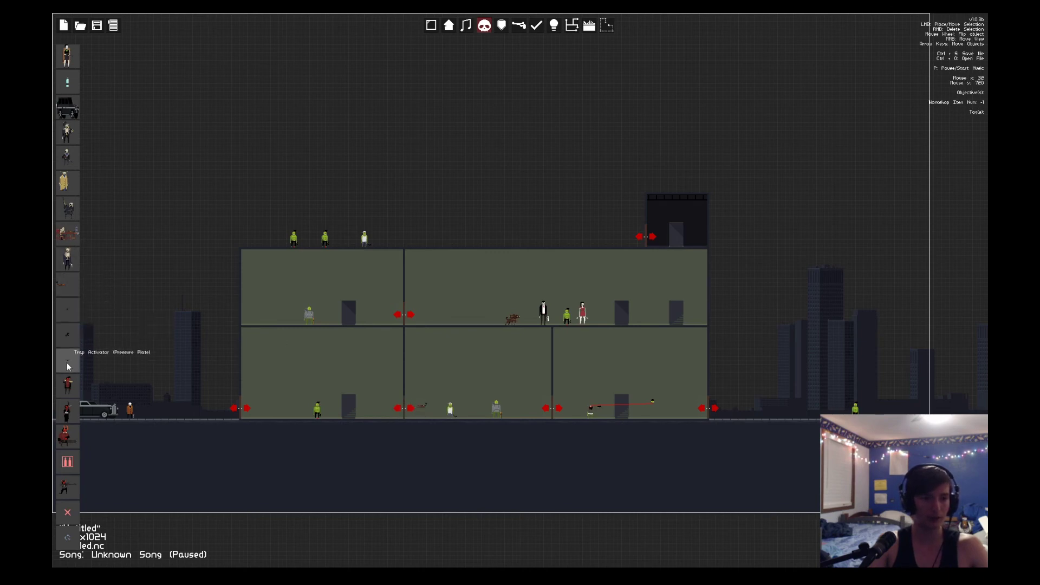
pyautogui.click(68, 334)
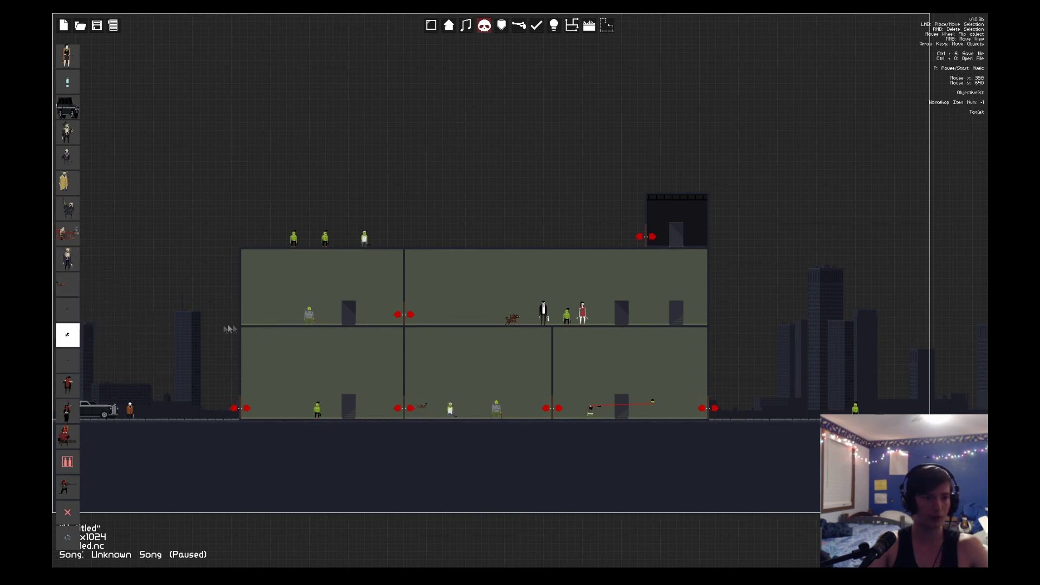
pyautogui.click(409, 405)
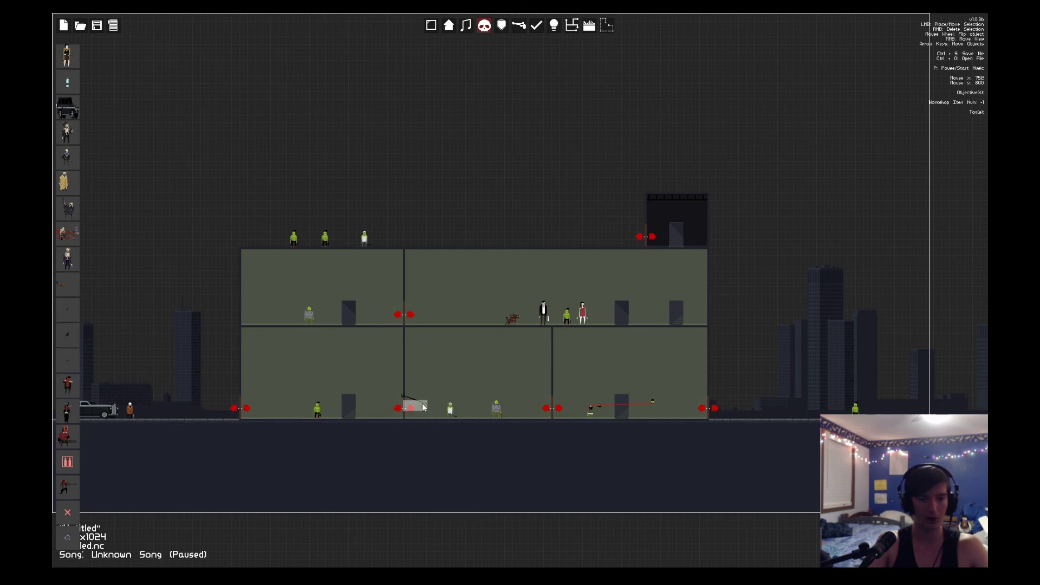
# Give the left and middle ground-floor doors Y-scale Normal, Large (1.2).
pyautogui.rightClick(247, 412)
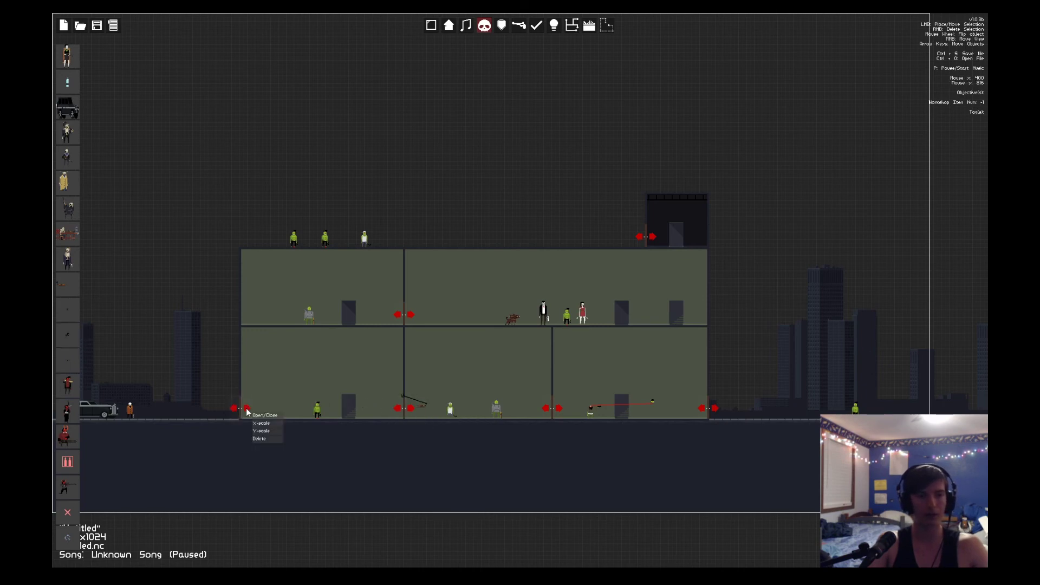
pyautogui.click(275, 423)
pyautogui.rightClick(242, 405)
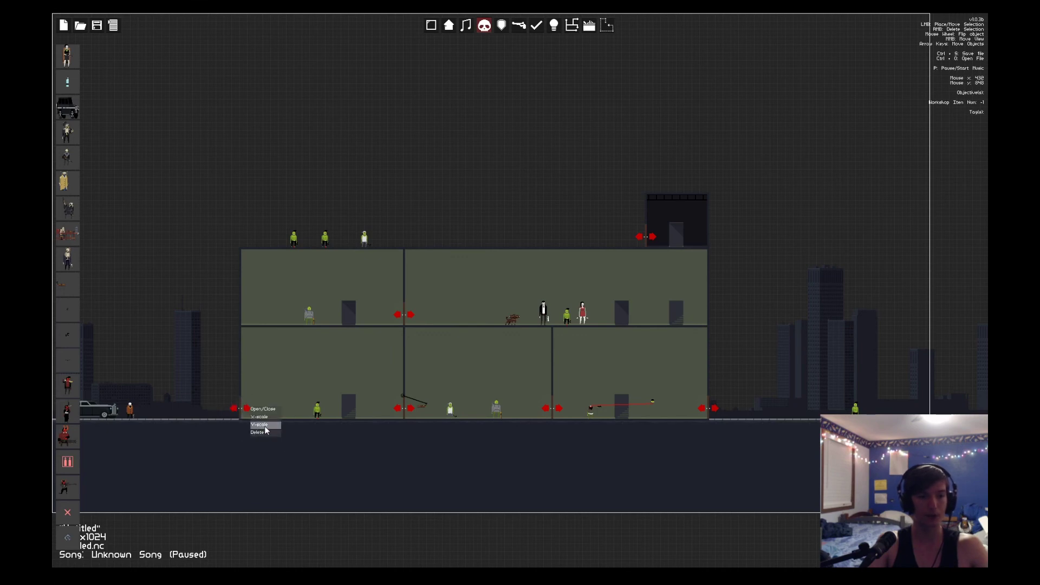
pyautogui.click(260, 424)
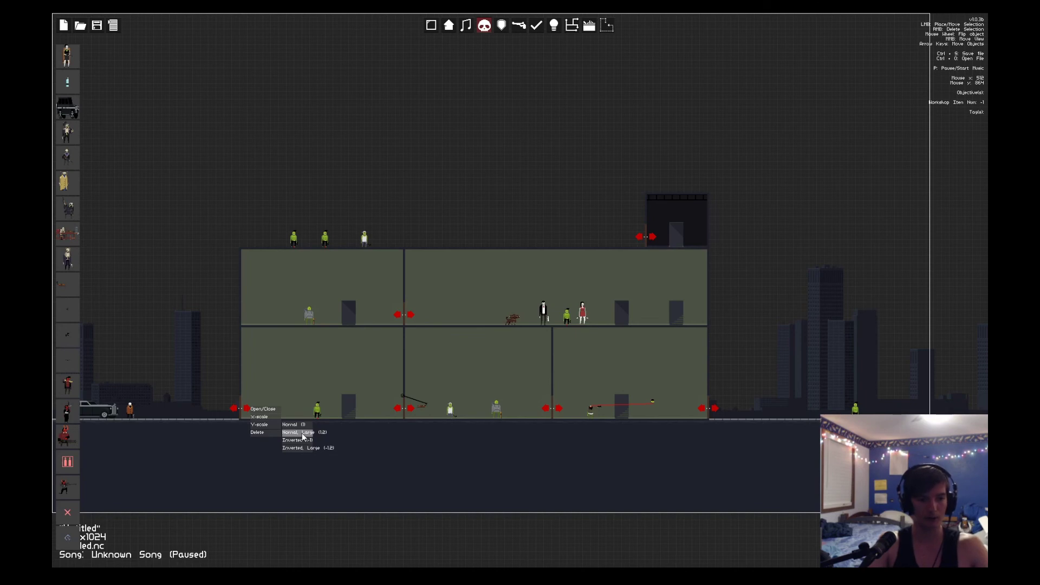
pyautogui.click(301, 433)
pyautogui.rightClick(410, 407)
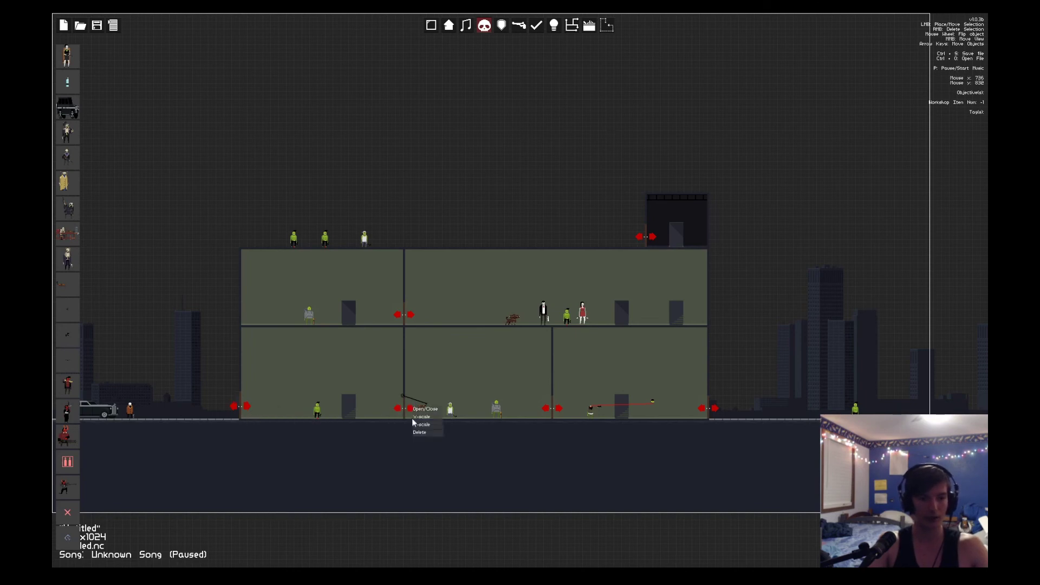
pyautogui.click(422, 424)
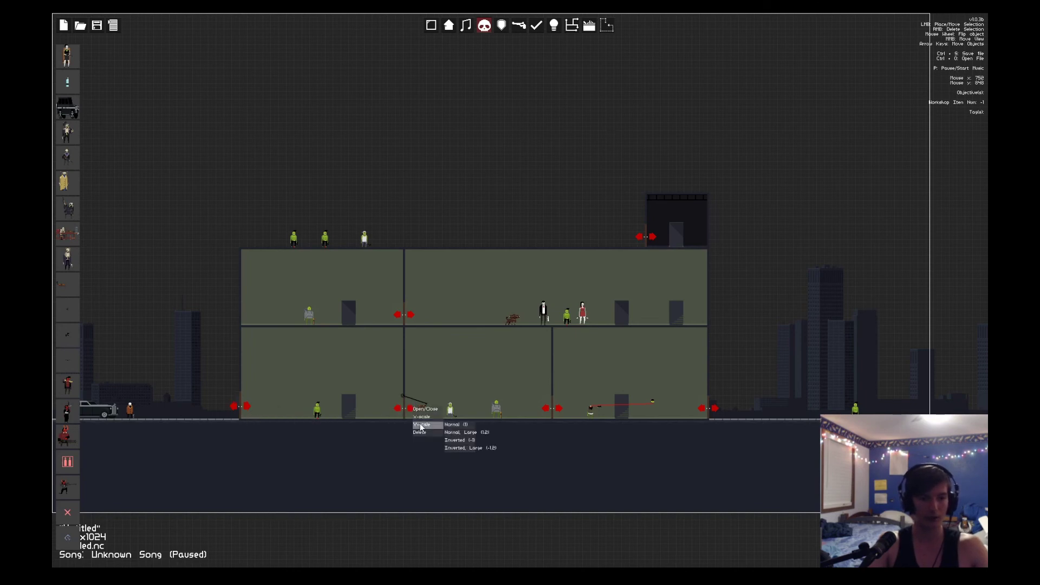
pyautogui.click(459, 432)
# Set the next ground-floor door and the right-end door to 1.2 height.
pyautogui.rightClick(549, 414)
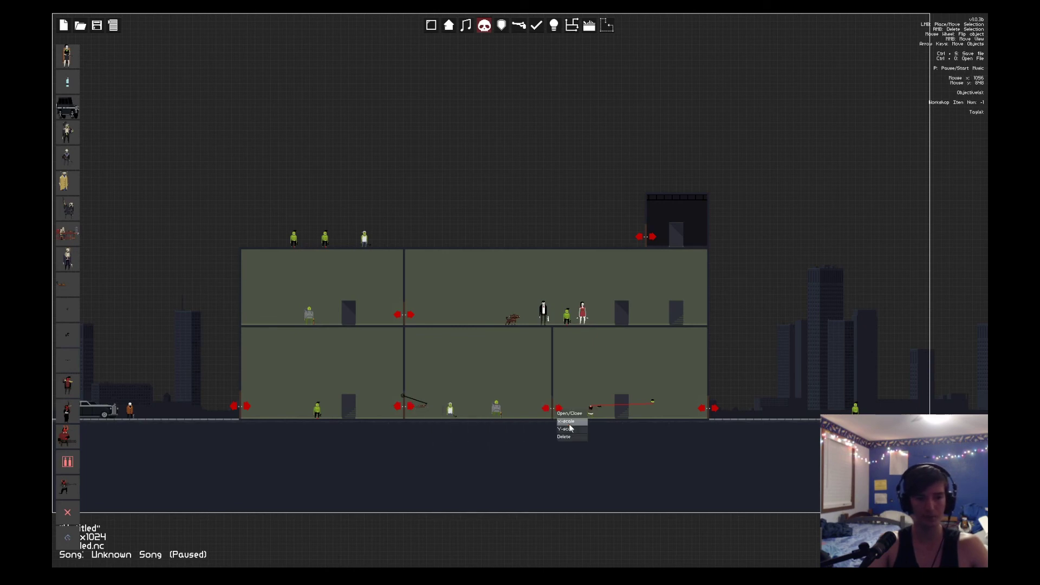
pyautogui.click(562, 431)
pyautogui.click(610, 440)
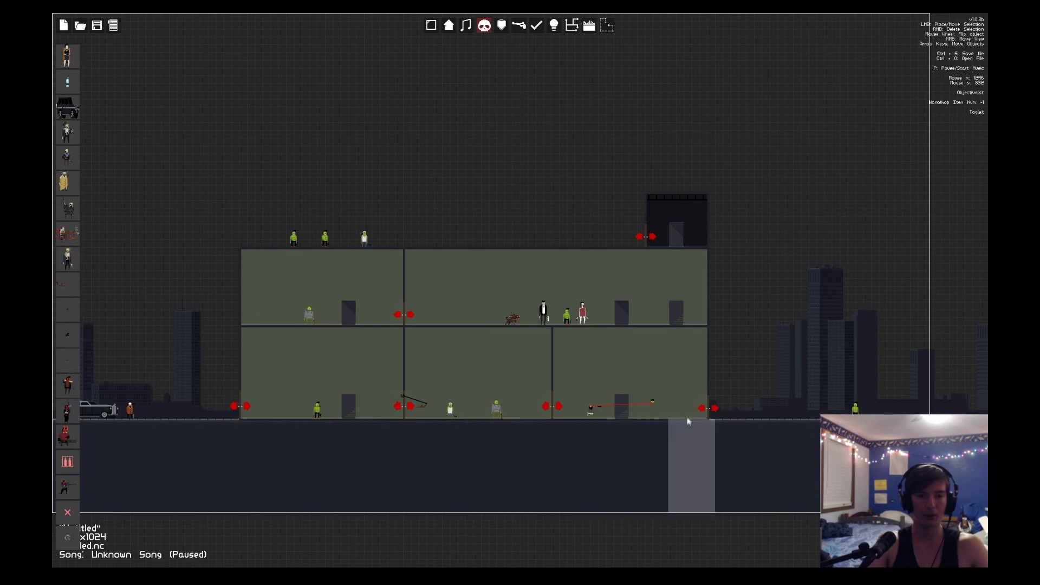
pyautogui.rightClick(711, 410)
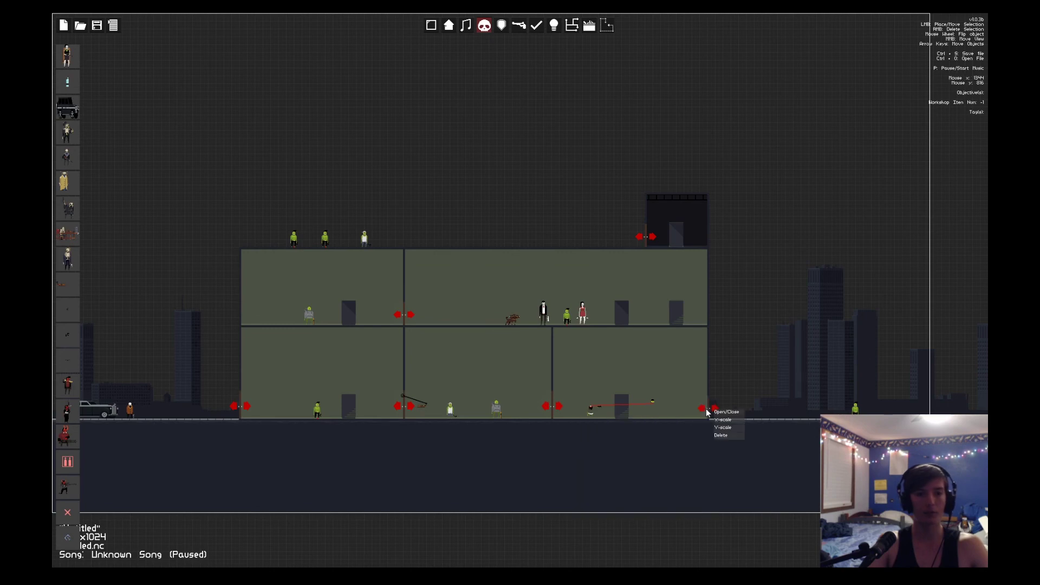
pyautogui.click(726, 428)
pyautogui.click(764, 438)
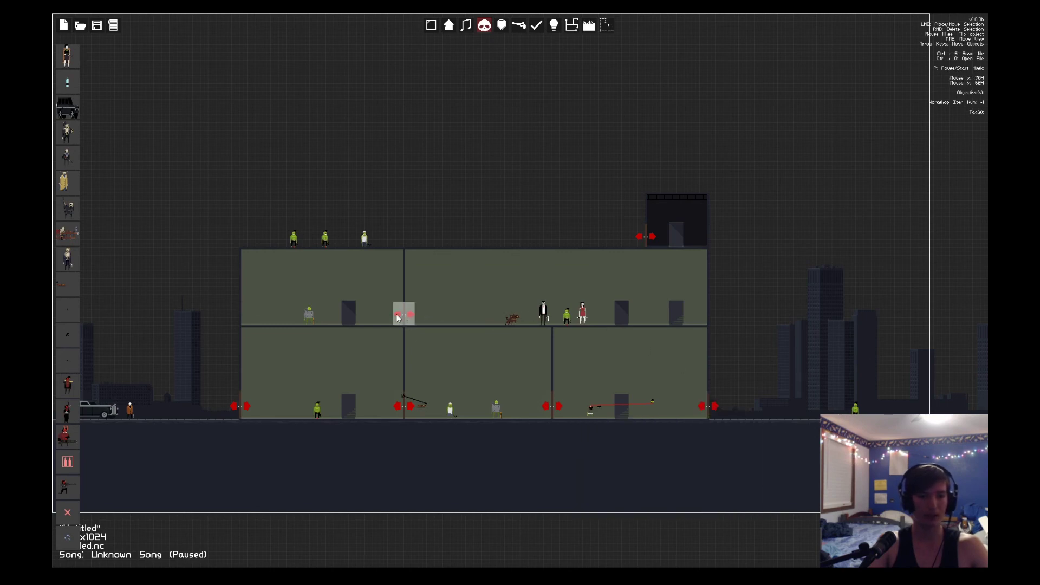
# Make the upper-floor middle door taller at Y-scale 1.2.
pyautogui.rightClick(404, 314)
pyautogui.click(414, 325)
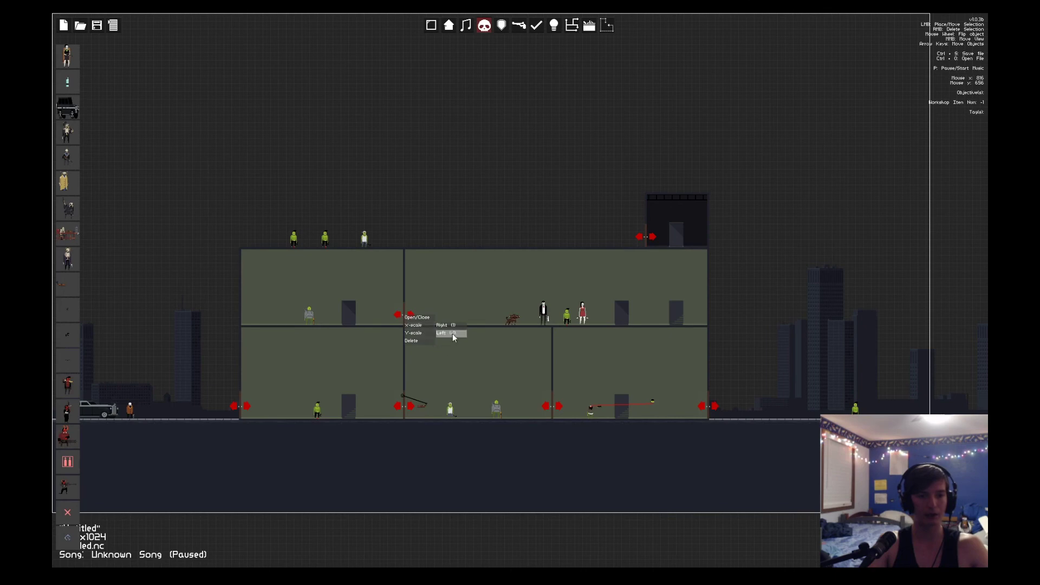
pyautogui.click(420, 333)
pyautogui.rightClick(415, 320)
pyautogui.click(425, 337)
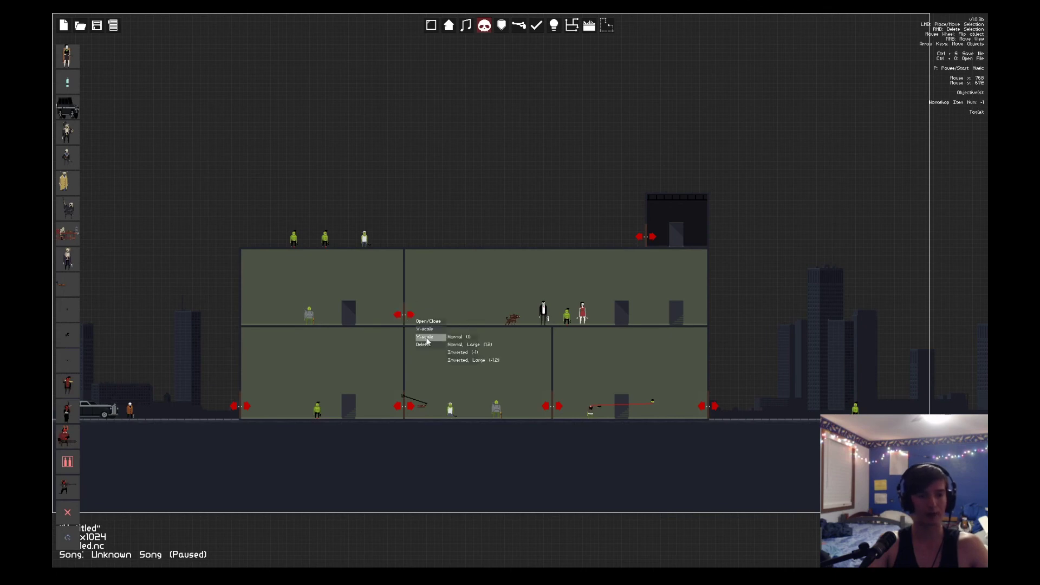
pyautogui.click(468, 347)
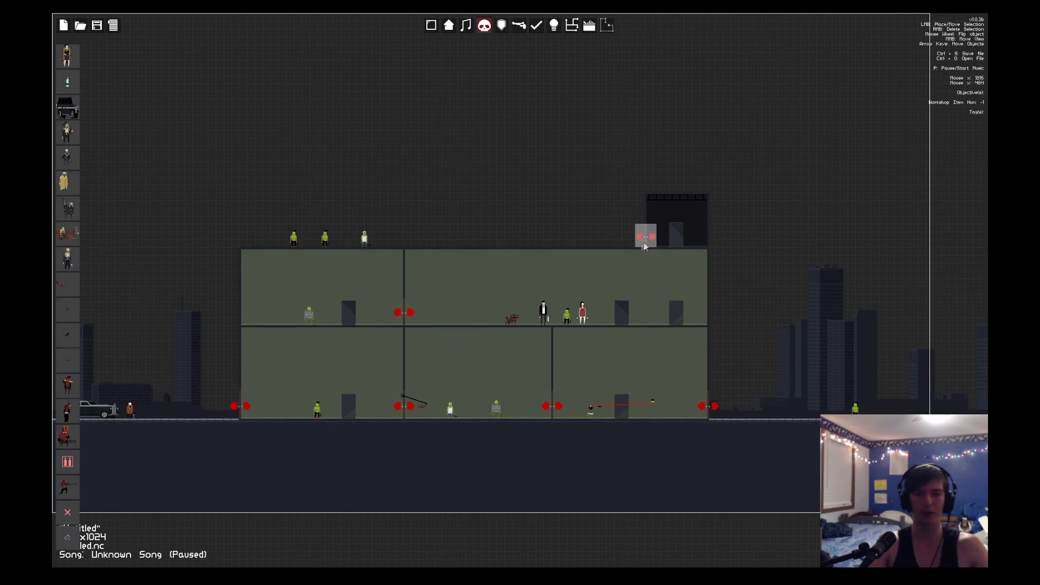
# Scale the rooftop door's height to Normal, Large (1.2).
pyautogui.rightClick(645, 241)
pyautogui.click(663, 252)
pyautogui.click(628, 234)
pyautogui.rightClick(646, 238)
pyautogui.click(662, 252)
pyautogui.click(694, 252)
pyautogui.click(484, 25)
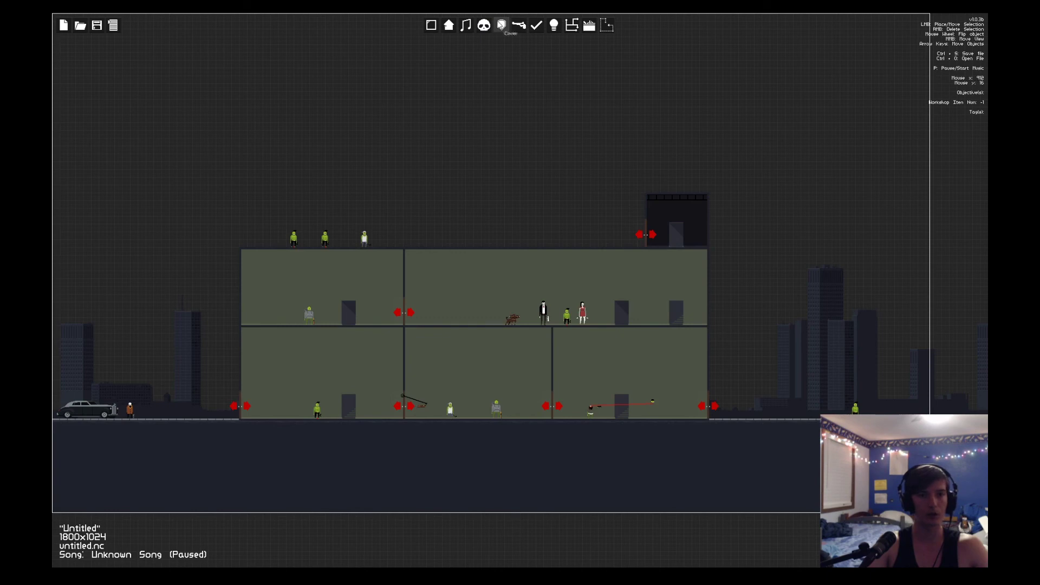
pyautogui.click(502, 25)
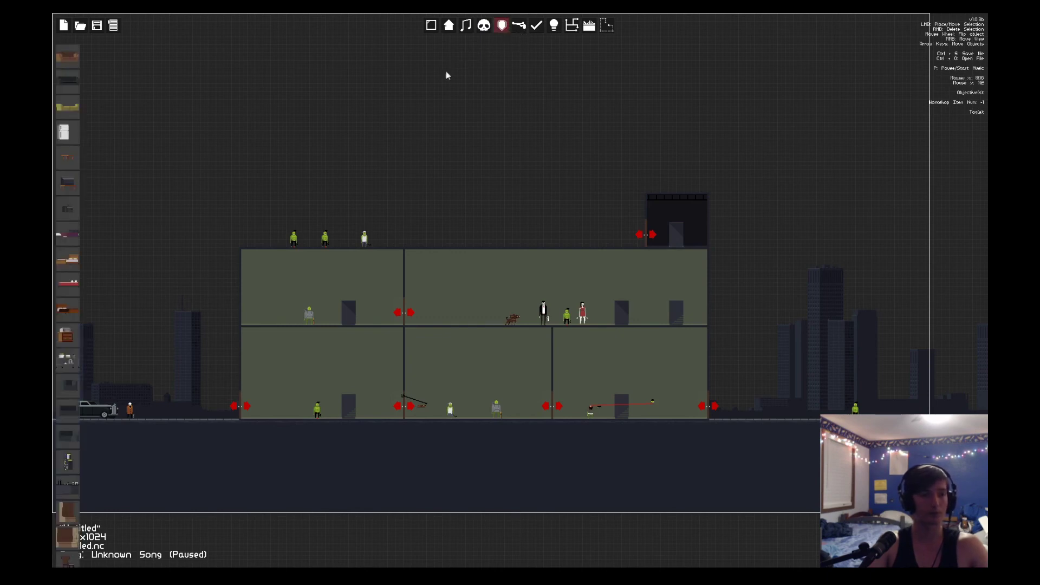
# Place a couch in the upper-left room and move the grey enemy onto it.
pyautogui.click(63, 60)
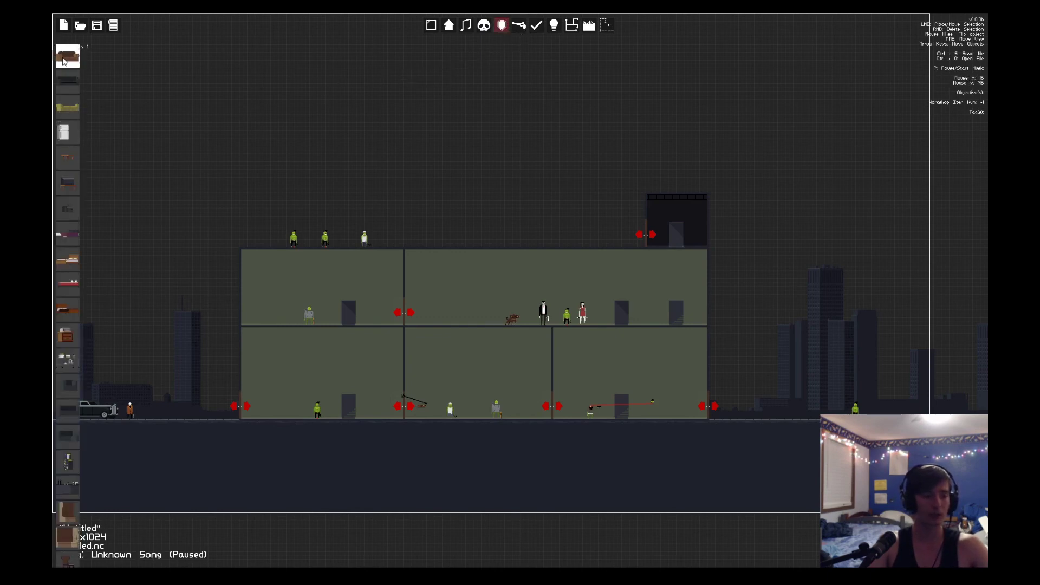
pyautogui.click(308, 323)
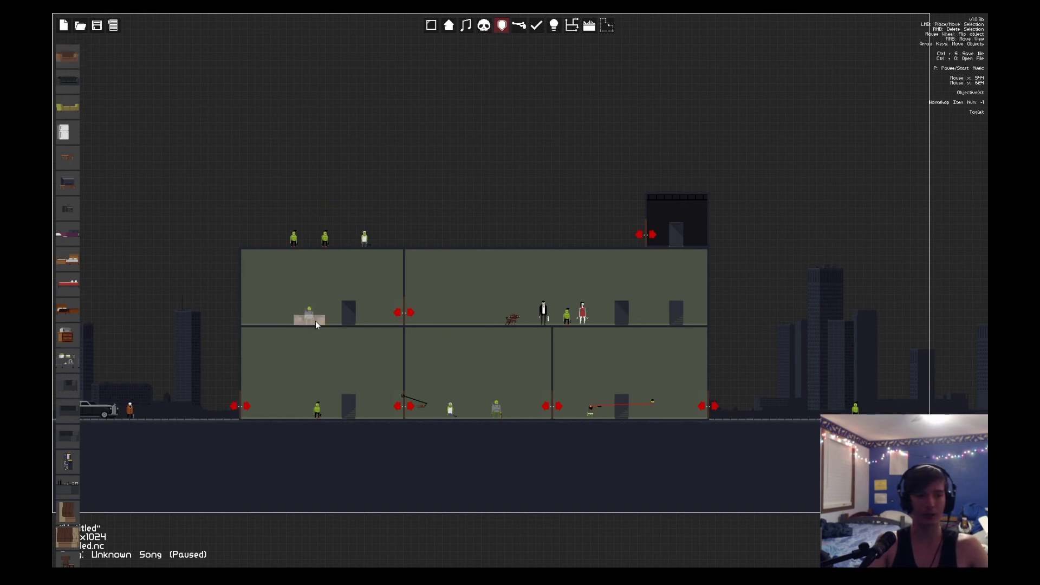
pyautogui.moveTo(281, 324); pyautogui.dragTo(287, 325)
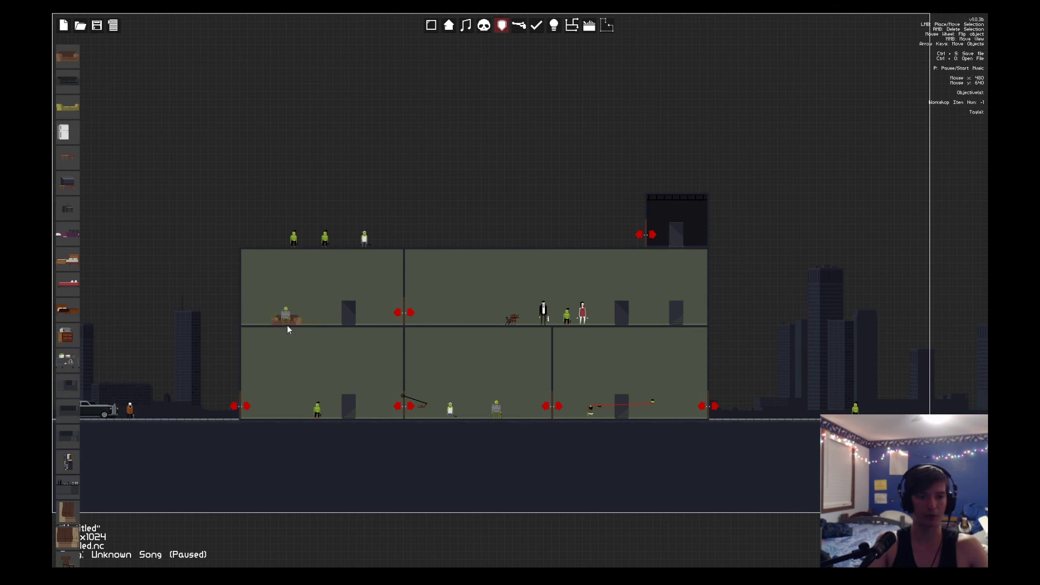
pyautogui.click(71, 142)
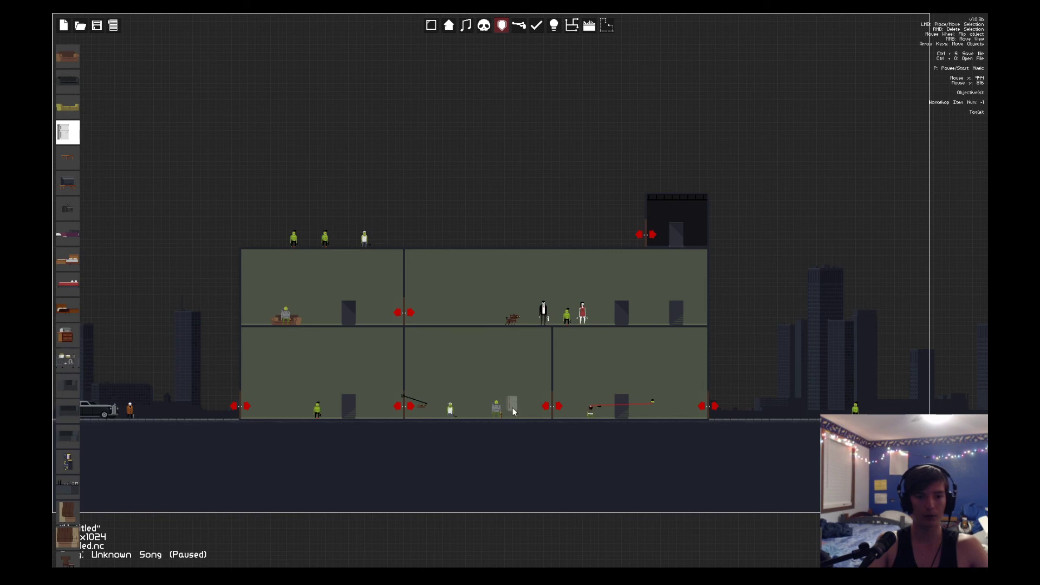
# Set the character on the bed to the SIT state.
pyautogui.rightClick(509, 408)
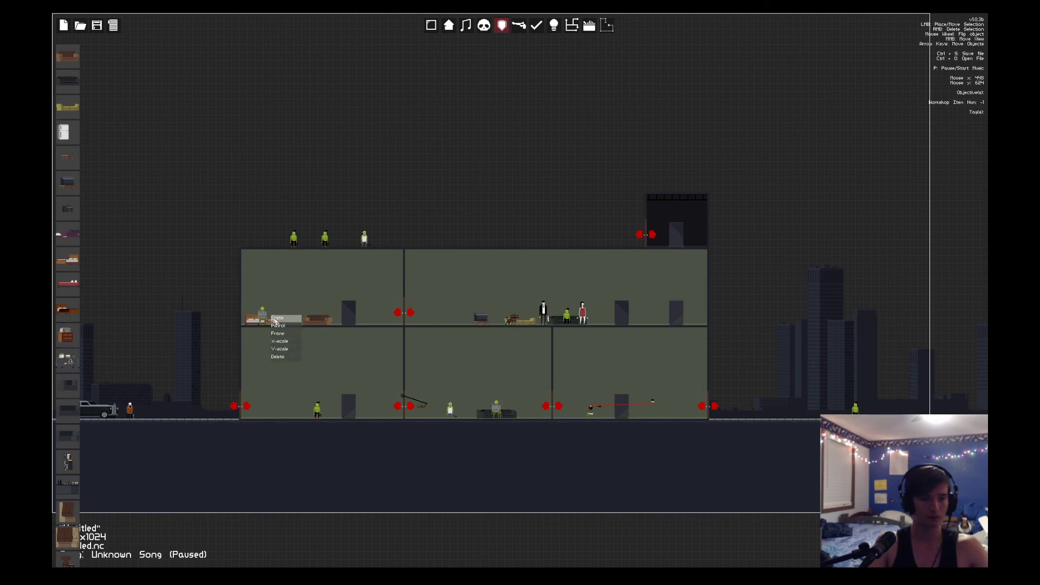
pyautogui.rightClick(270, 315)
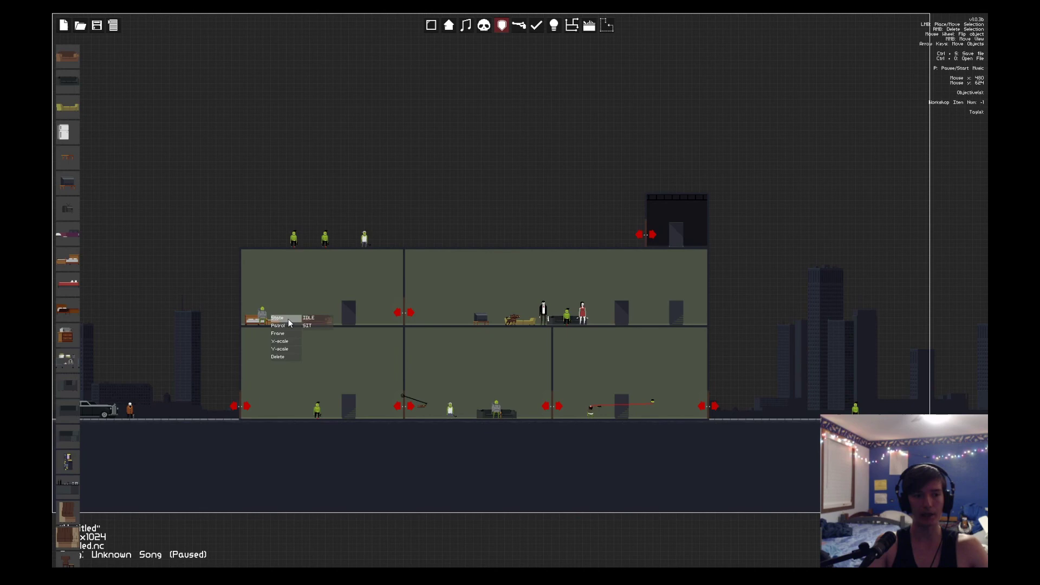
pyautogui.click(288, 320)
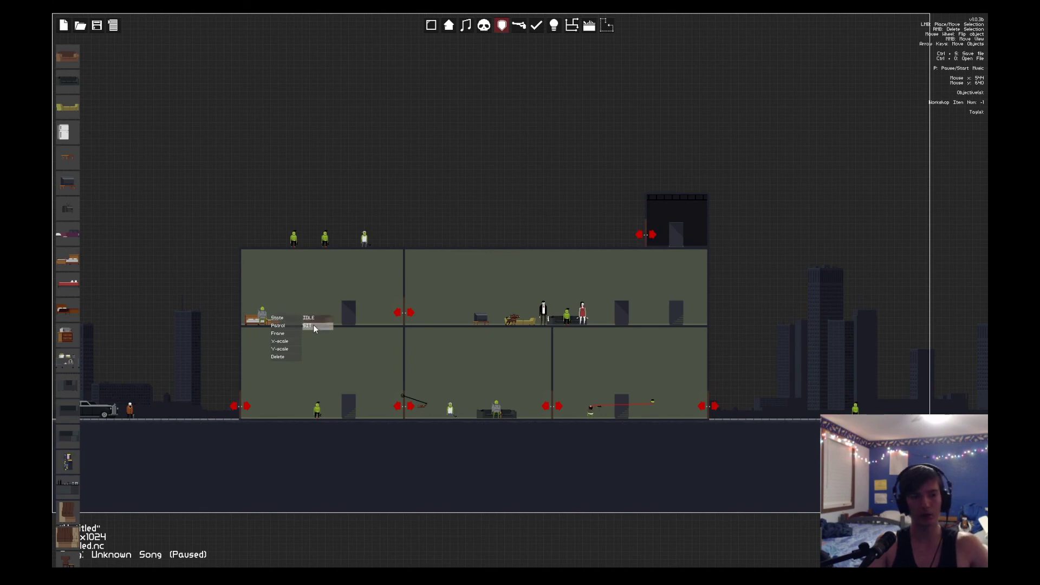
pyautogui.click(313, 325)
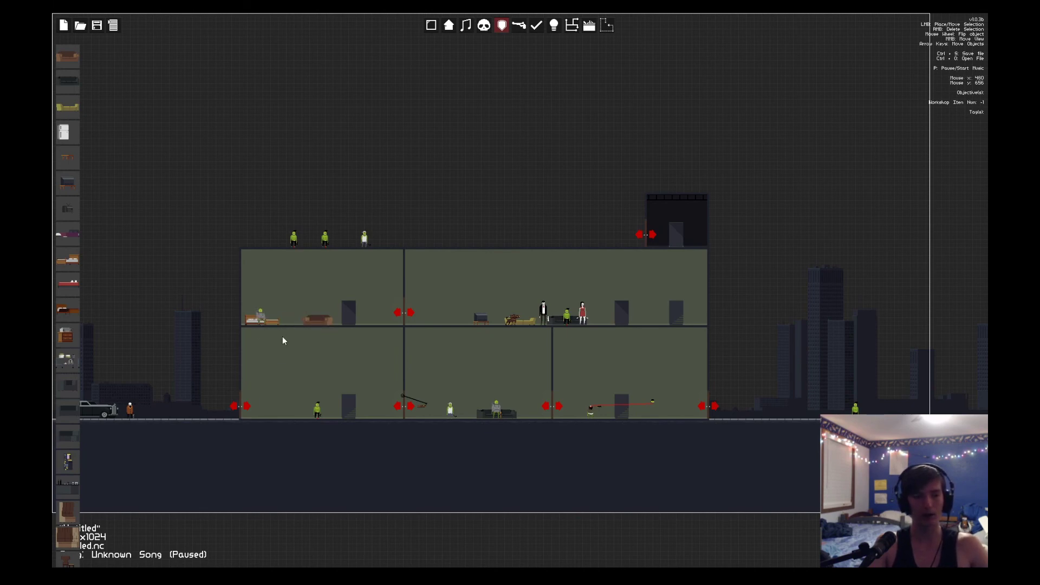
pyautogui.rightClick(263, 320)
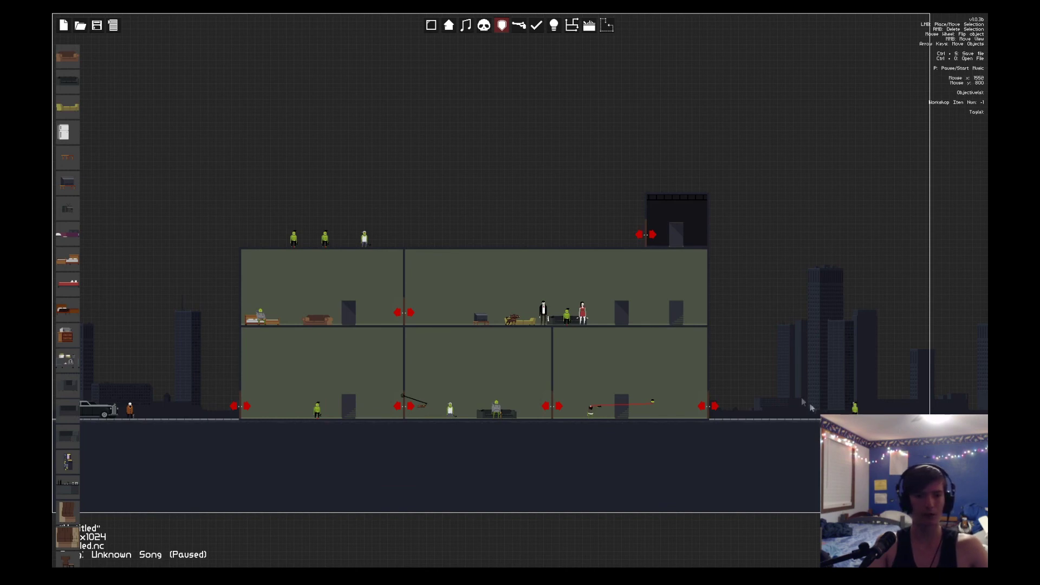
# Place a chair on the street right of the house and move the green enemy beside it.
pyautogui.click(483, 25)
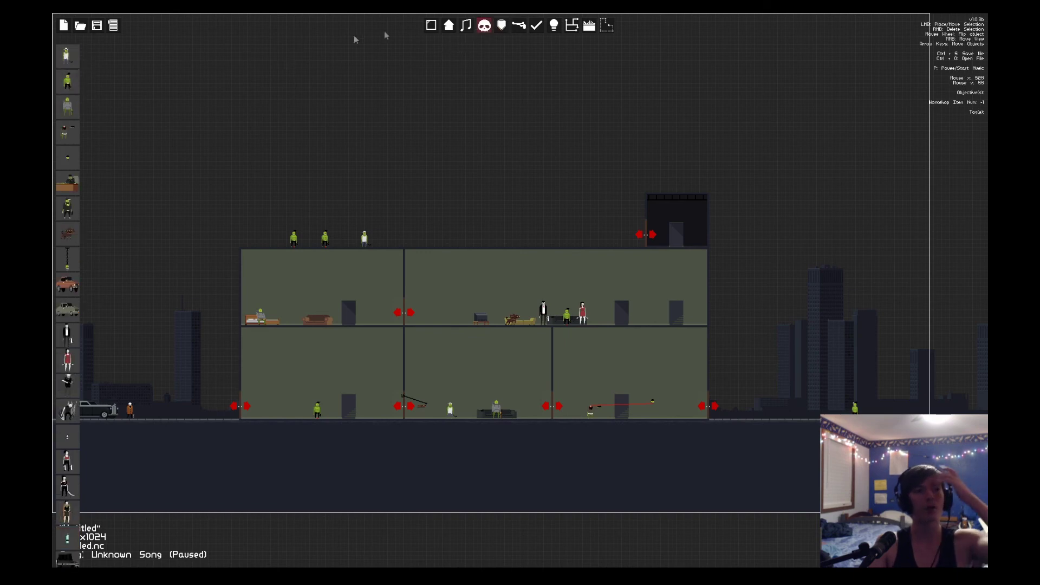
pyautogui.click(501, 25)
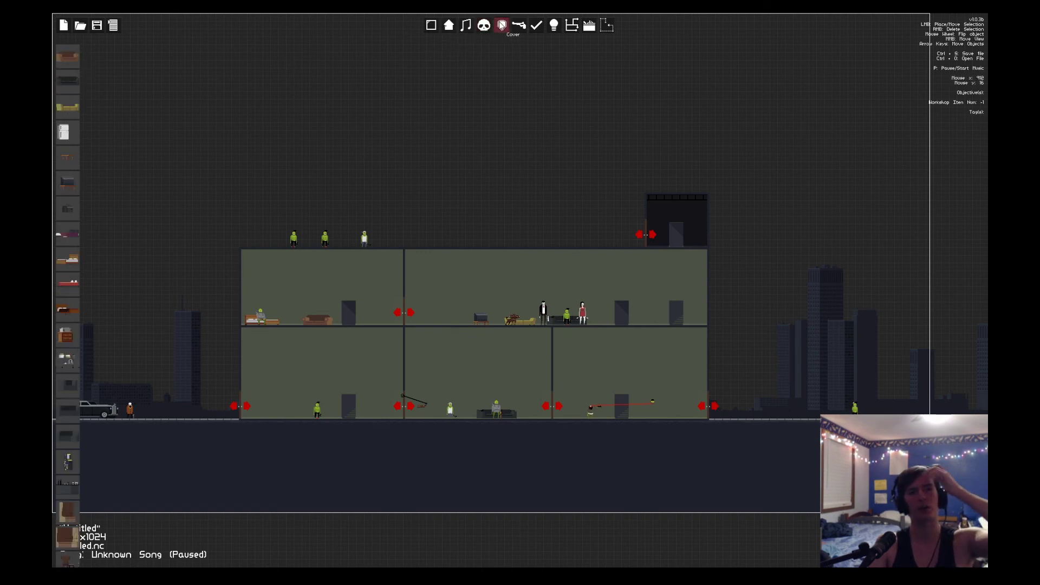
pyautogui.click(816, 418)
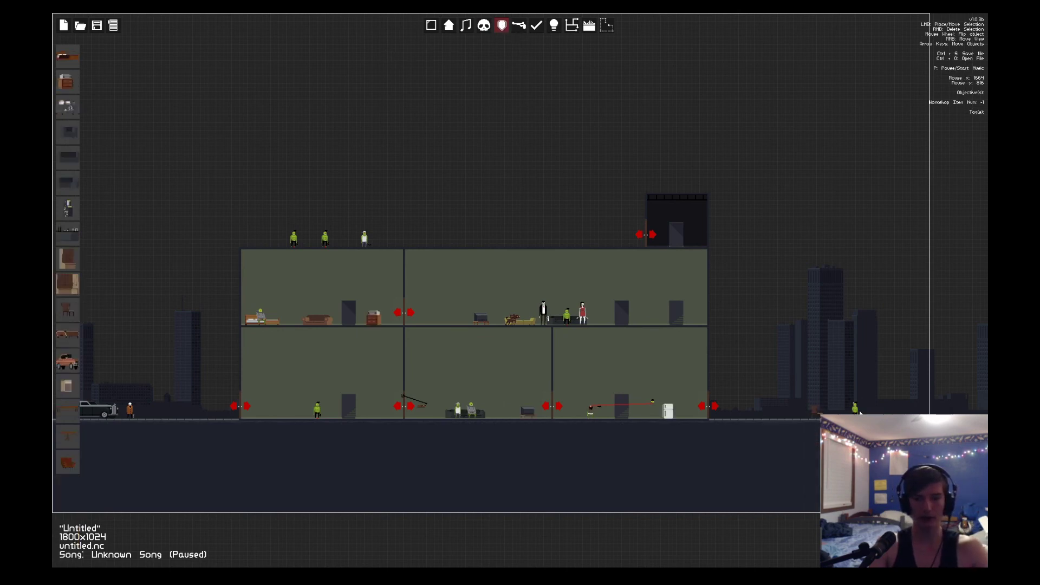
pyautogui.moveTo(855, 408); pyautogui.dragTo(824, 411)
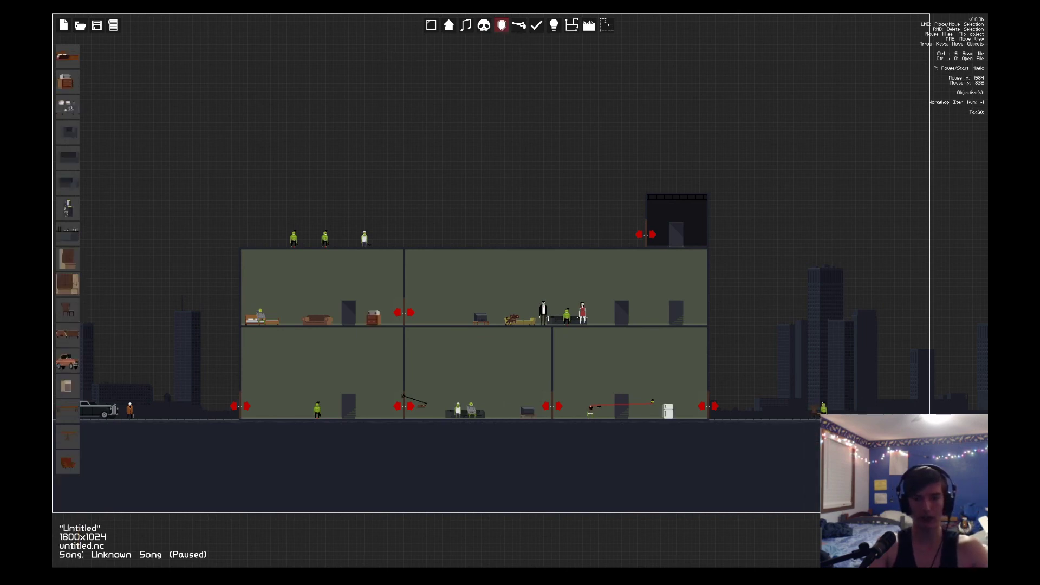
# Add a Mansion Table, Small next to the chair and shift the green enemy slightly left.
pyautogui.click(72, 444)
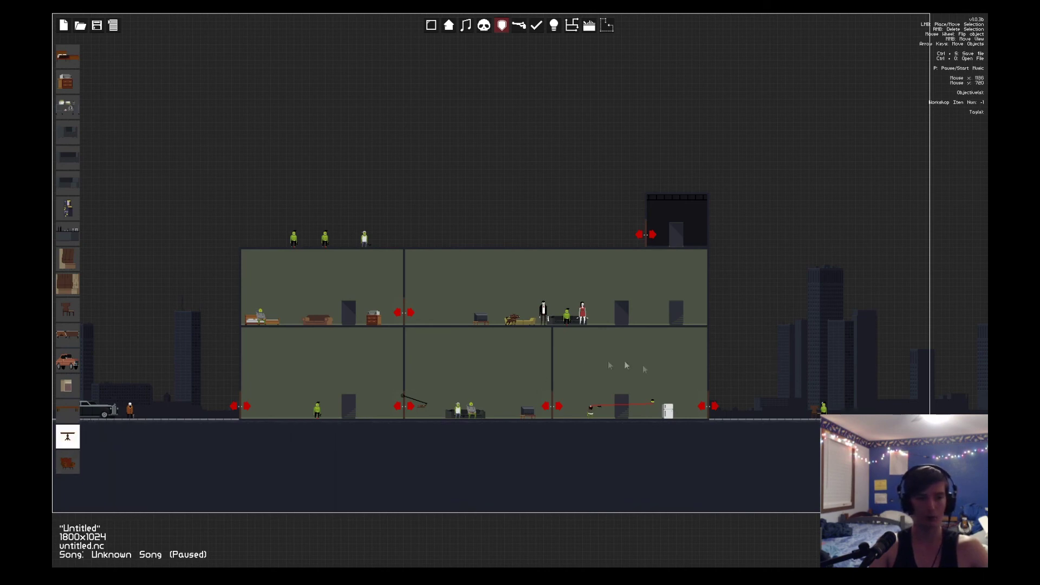
pyautogui.click(840, 411)
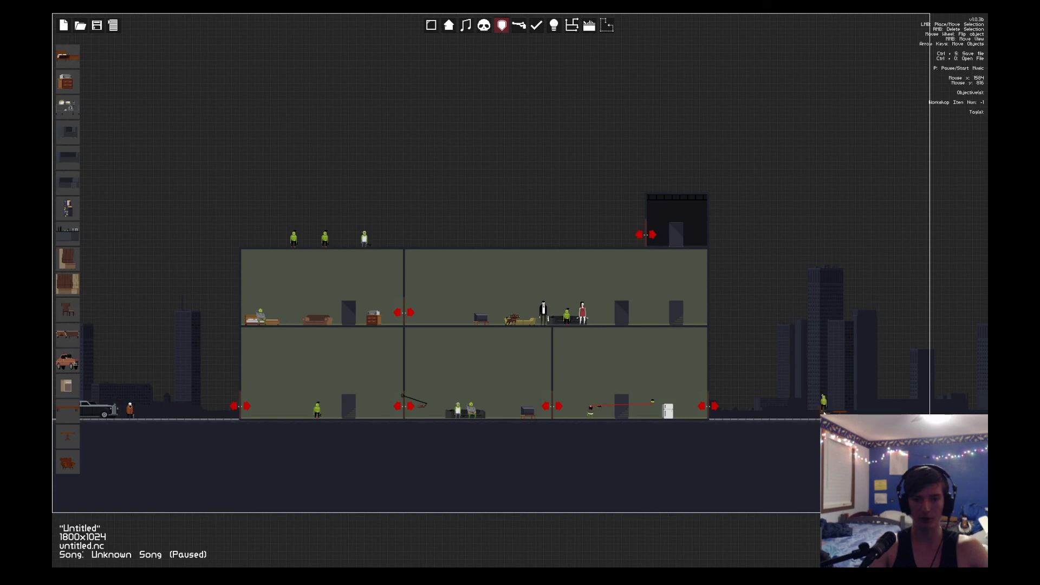
pyautogui.moveTo(823, 410); pyautogui.dragTo(807, 407)
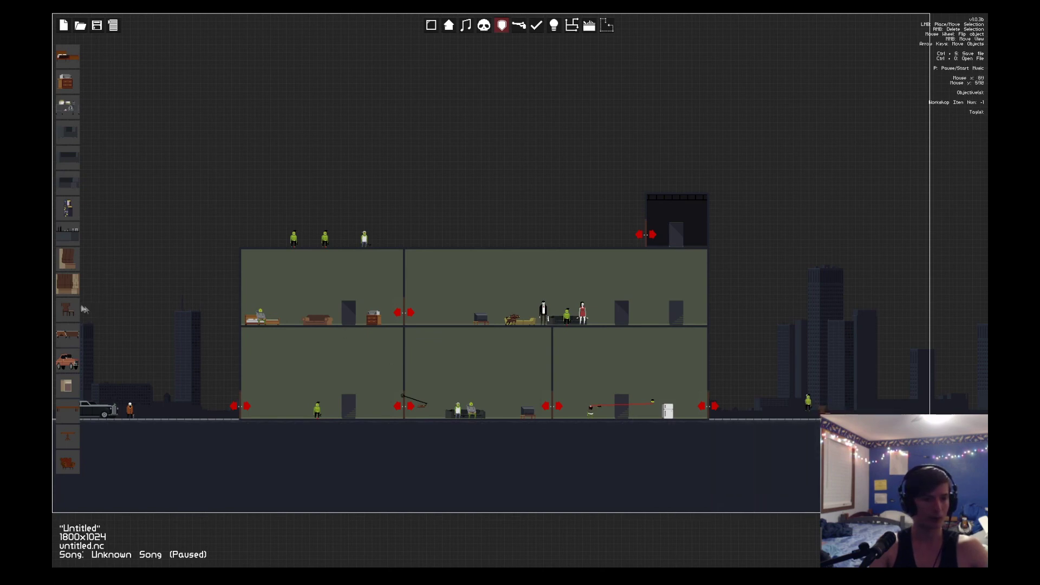
pyautogui.scroll(5, 92, 248)
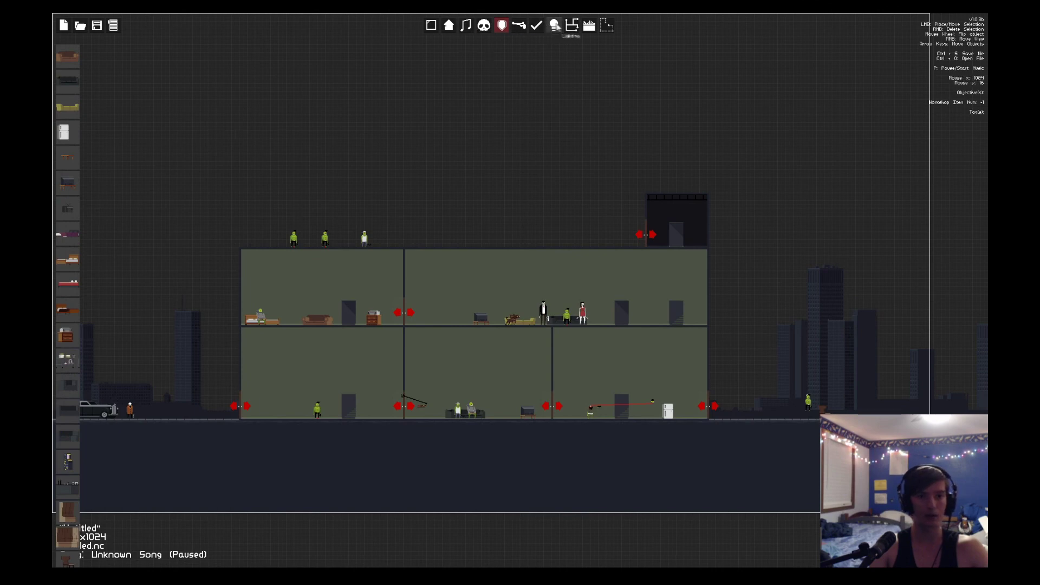
# Place the second Miscellaneous prop on the right street and nudge the green enemy slightly right.
pyautogui.click(589, 25)
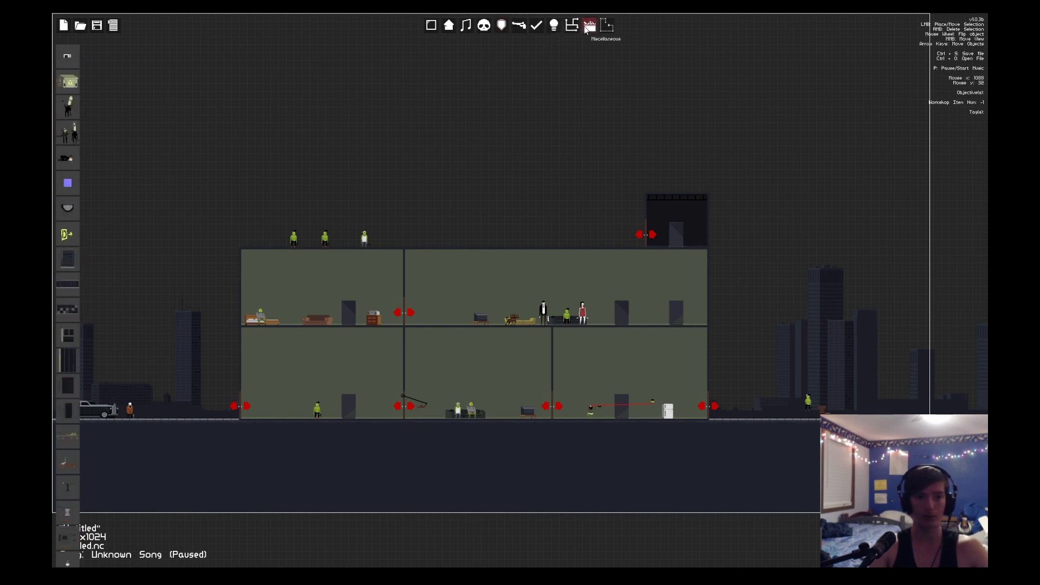
pyautogui.scroll(-8, 67, 109)
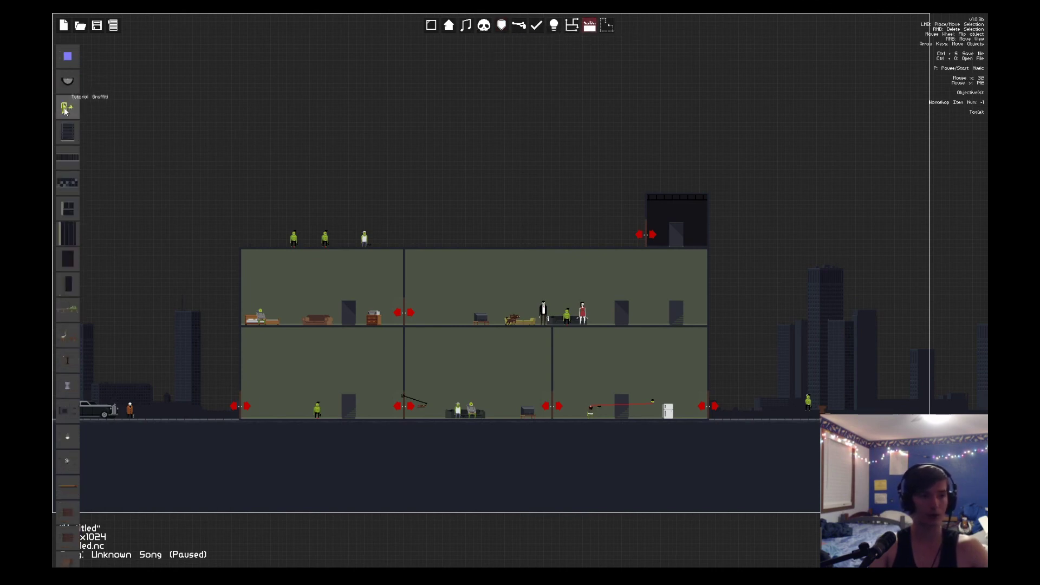
pyautogui.click(69, 84)
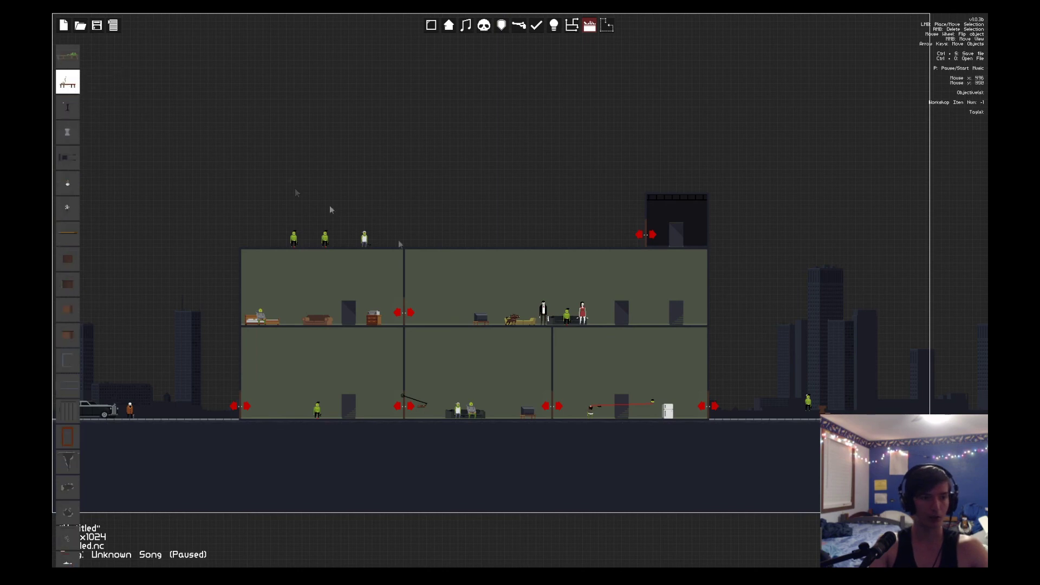
pyautogui.click(844, 411)
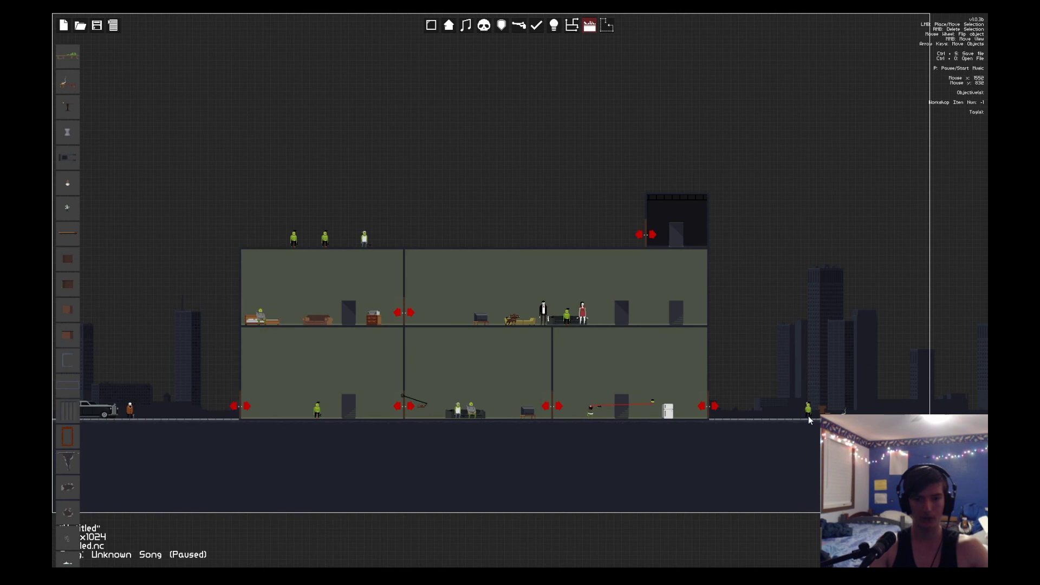
pyautogui.moveTo(805, 414)
pyautogui.mouseDown()
pyautogui.moveTo(832, 423)
pyautogui.moveTo(808, 413)
pyautogui.mouseUp()
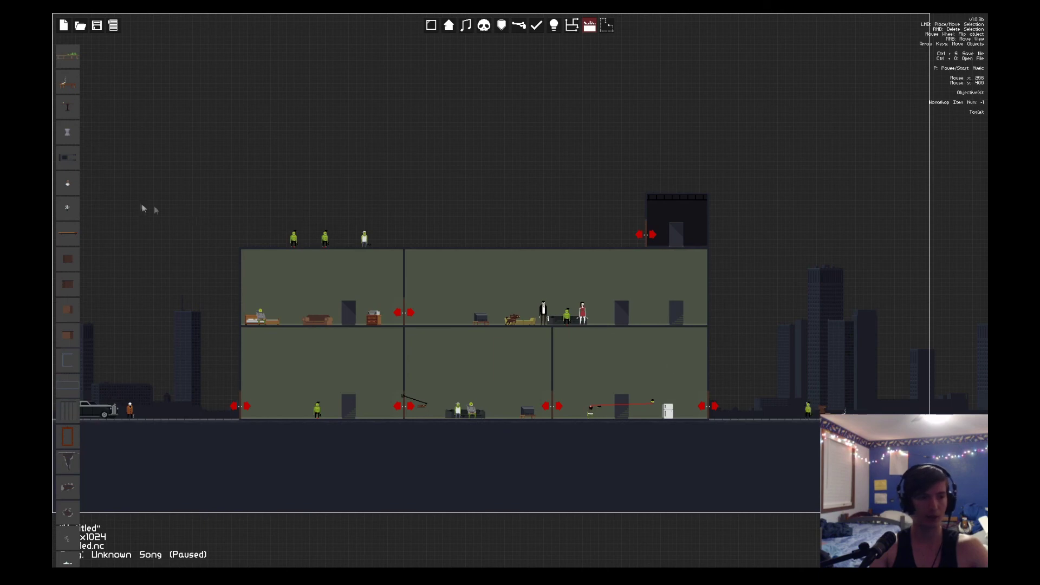
pyautogui.click(553, 25)
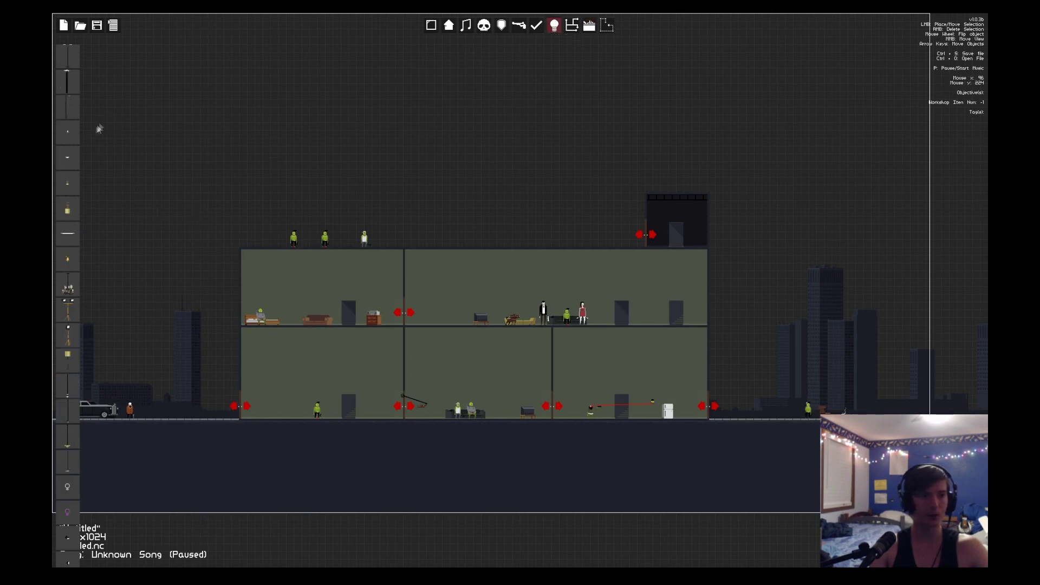
# Place the top-of-palette street lamp on the street just left of the house.
pyautogui.click(74, 112)
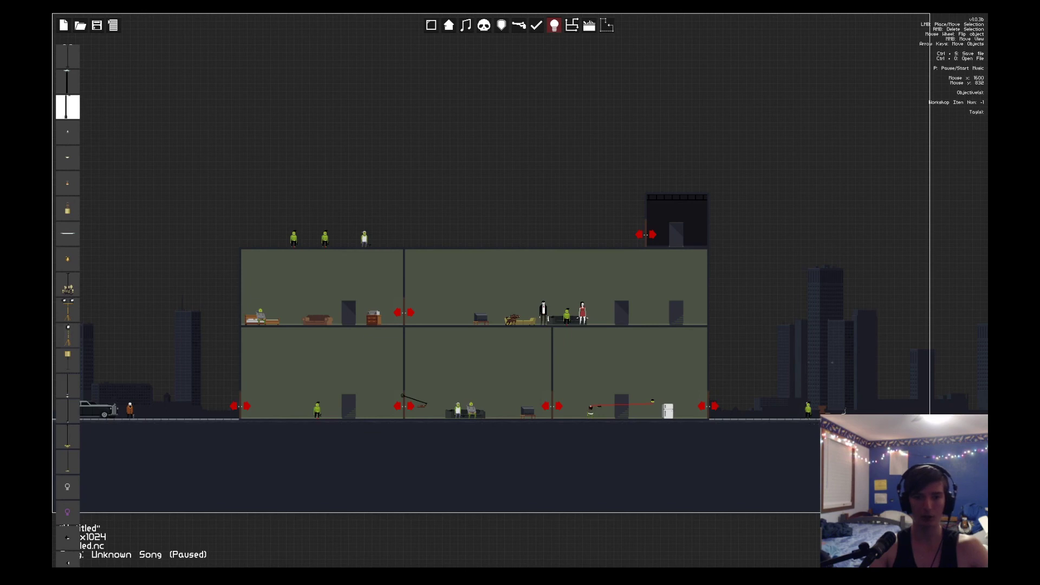
pyautogui.press('Escape')
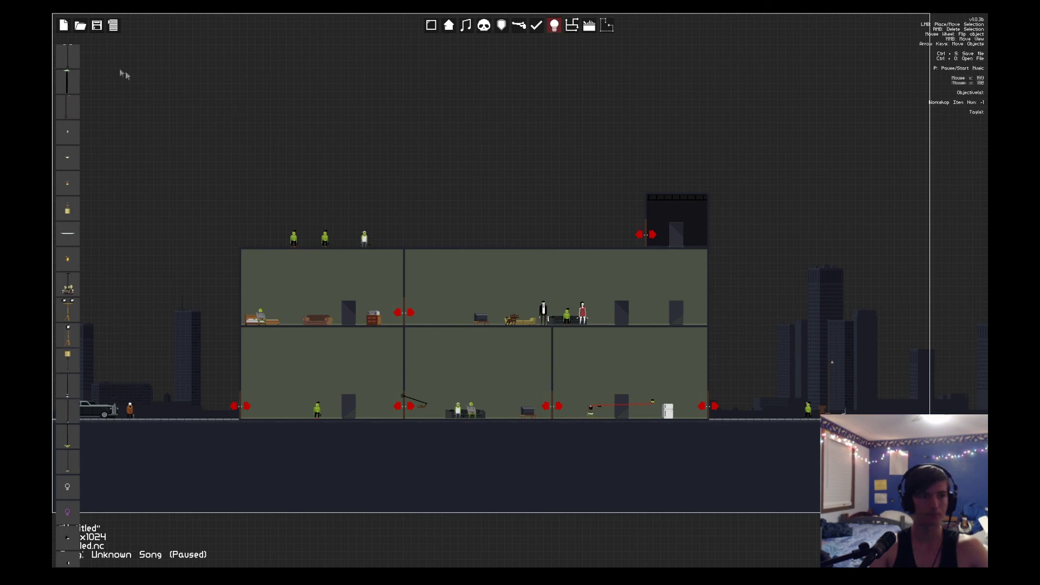
pyautogui.click(67, 56)
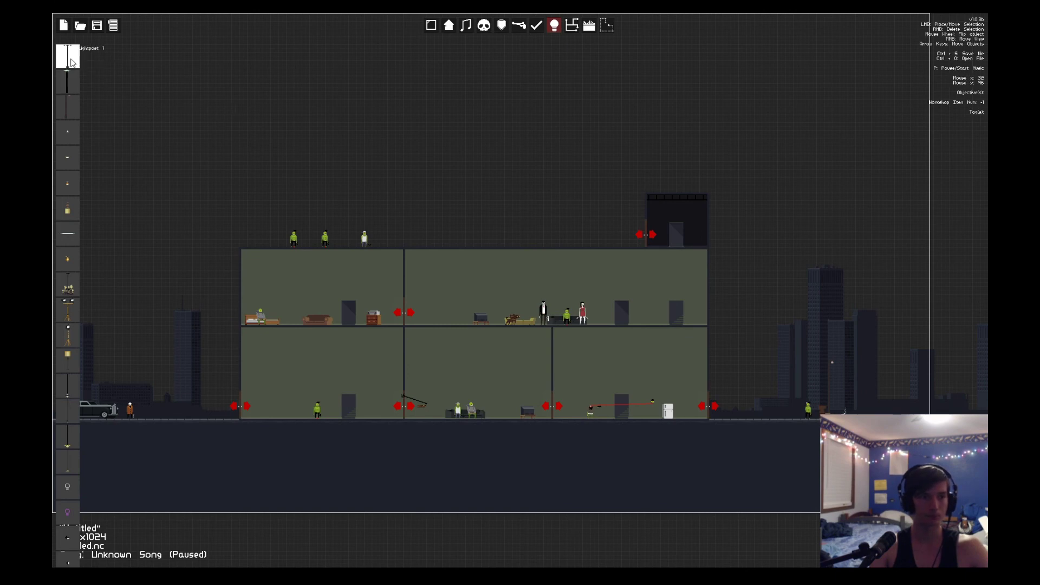
pyautogui.click(146, 418)
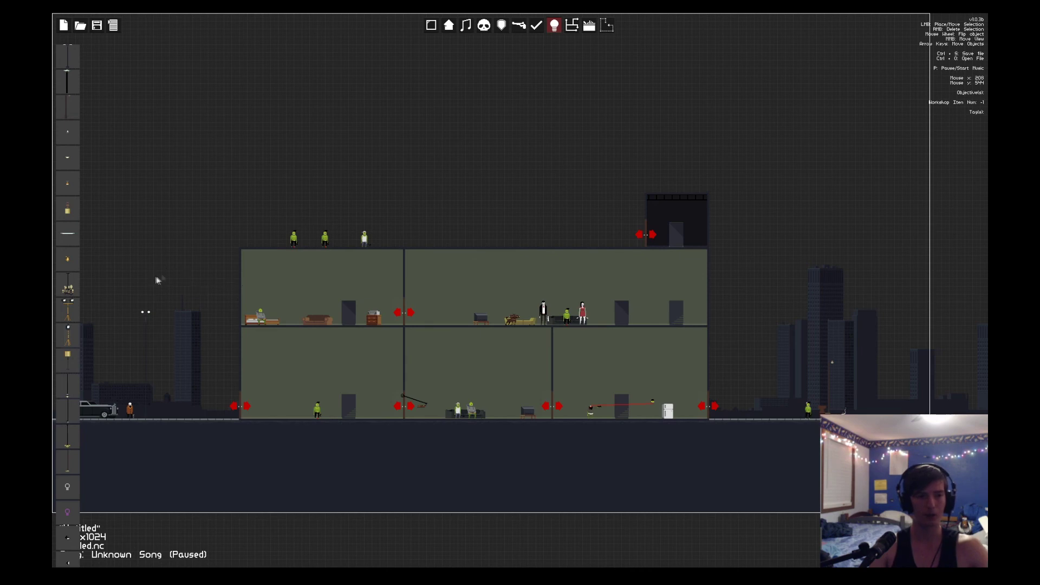
pyautogui.press('0')
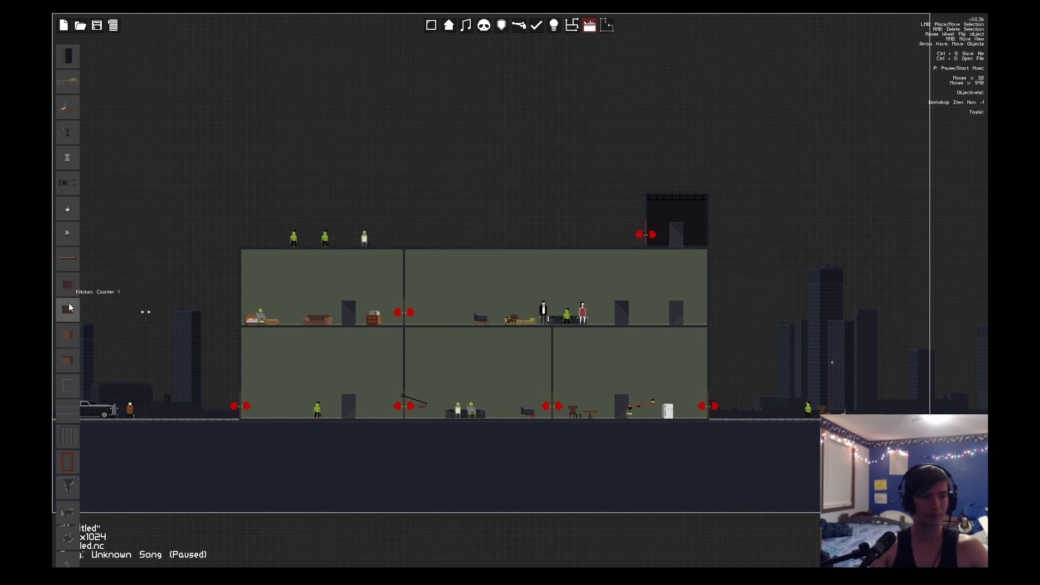
# Choose Kitchen Counter 1 from Miscellaneous and reposition the white fridge near the room's right wall.
pyautogui.click(71, 284)
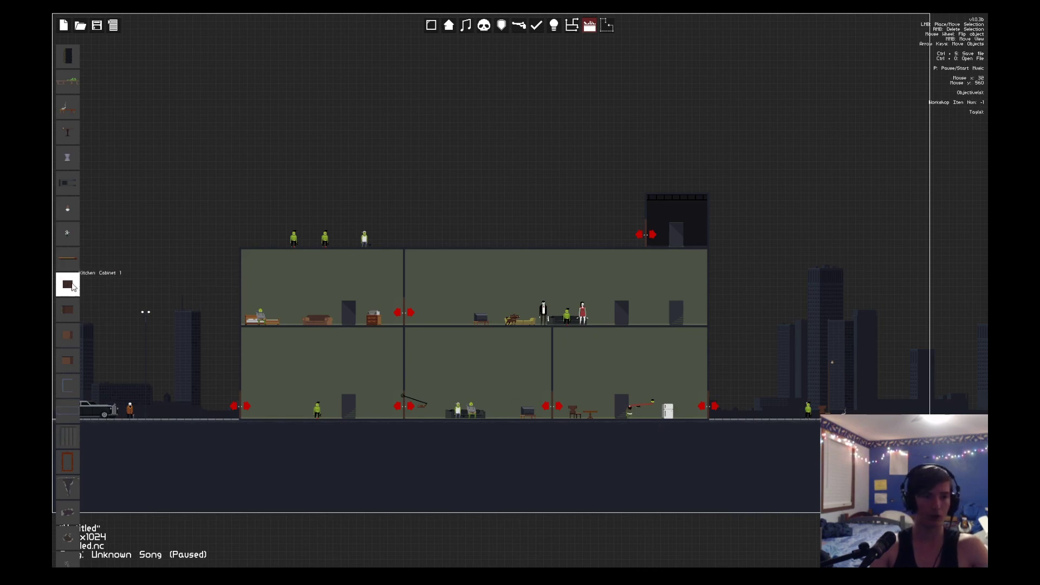
pyautogui.click(76, 313)
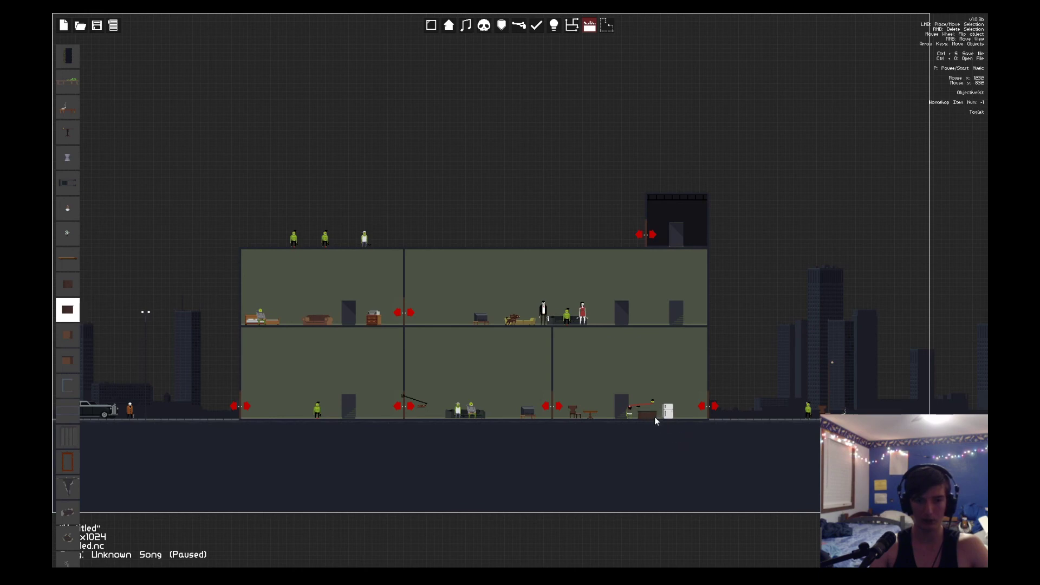
pyautogui.moveTo(654, 421)
pyautogui.mouseDown()
pyautogui.moveTo(653, 455)
pyautogui.moveTo(668, 412)
pyautogui.moveTo(678, 414)
pyautogui.moveTo(715, 512)
pyautogui.moveTo(620, 512)
pyautogui.mouseUp()
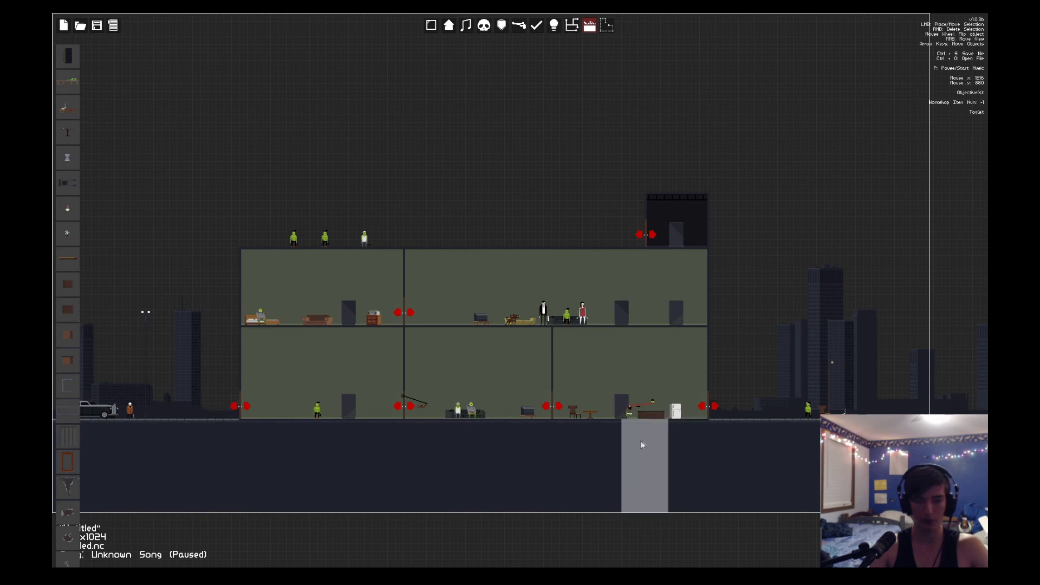
pyautogui.click(711, 402)
pyautogui.moveTo(684, 418)
pyautogui.mouseDown()
pyautogui.moveTo(715, 428)
pyautogui.moveTo(674, 413)
pyautogui.moveTo(622, 509)
pyautogui.mouseUp()
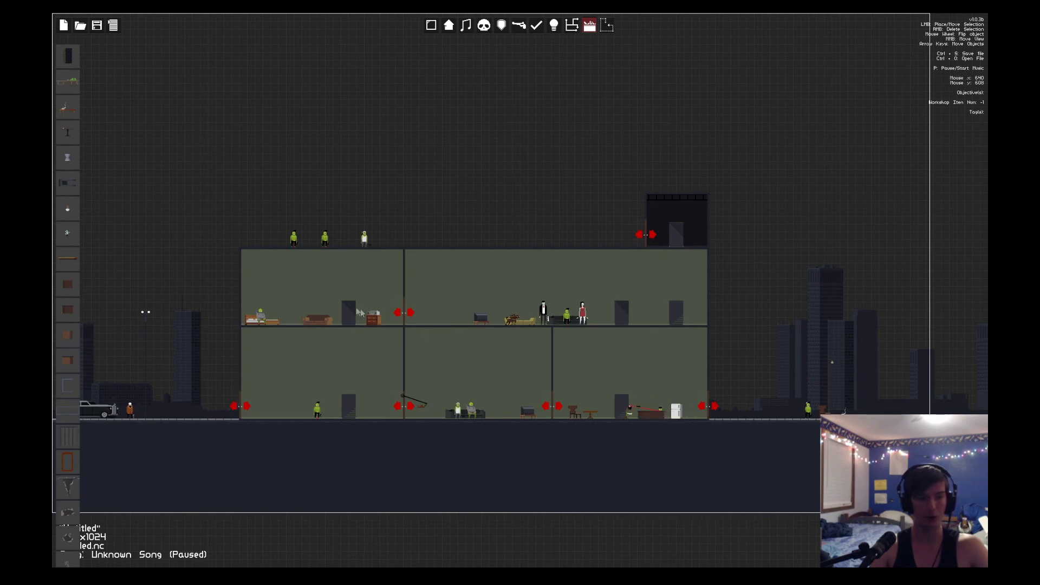
pyautogui.click(69, 336)
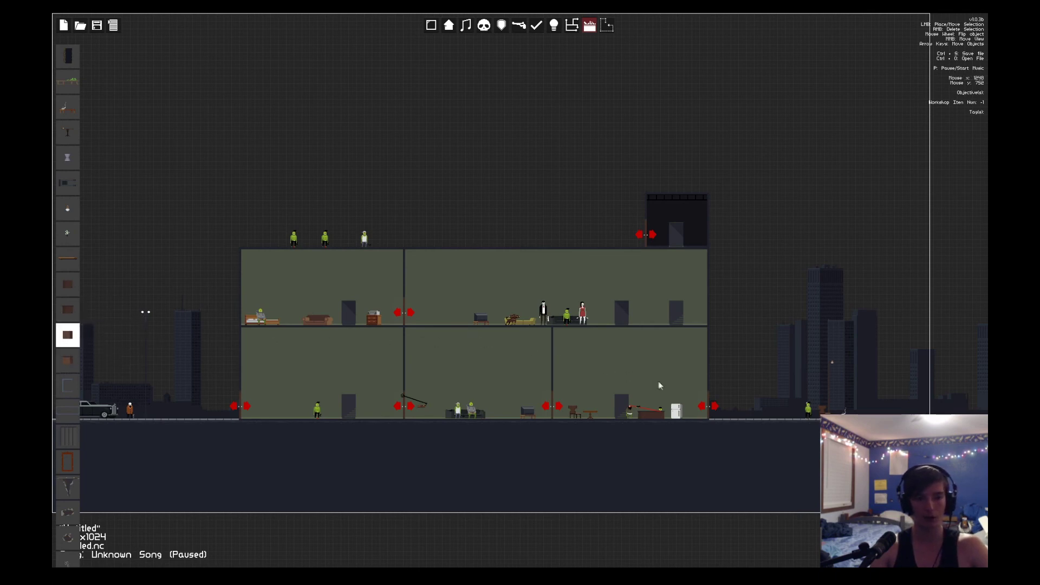